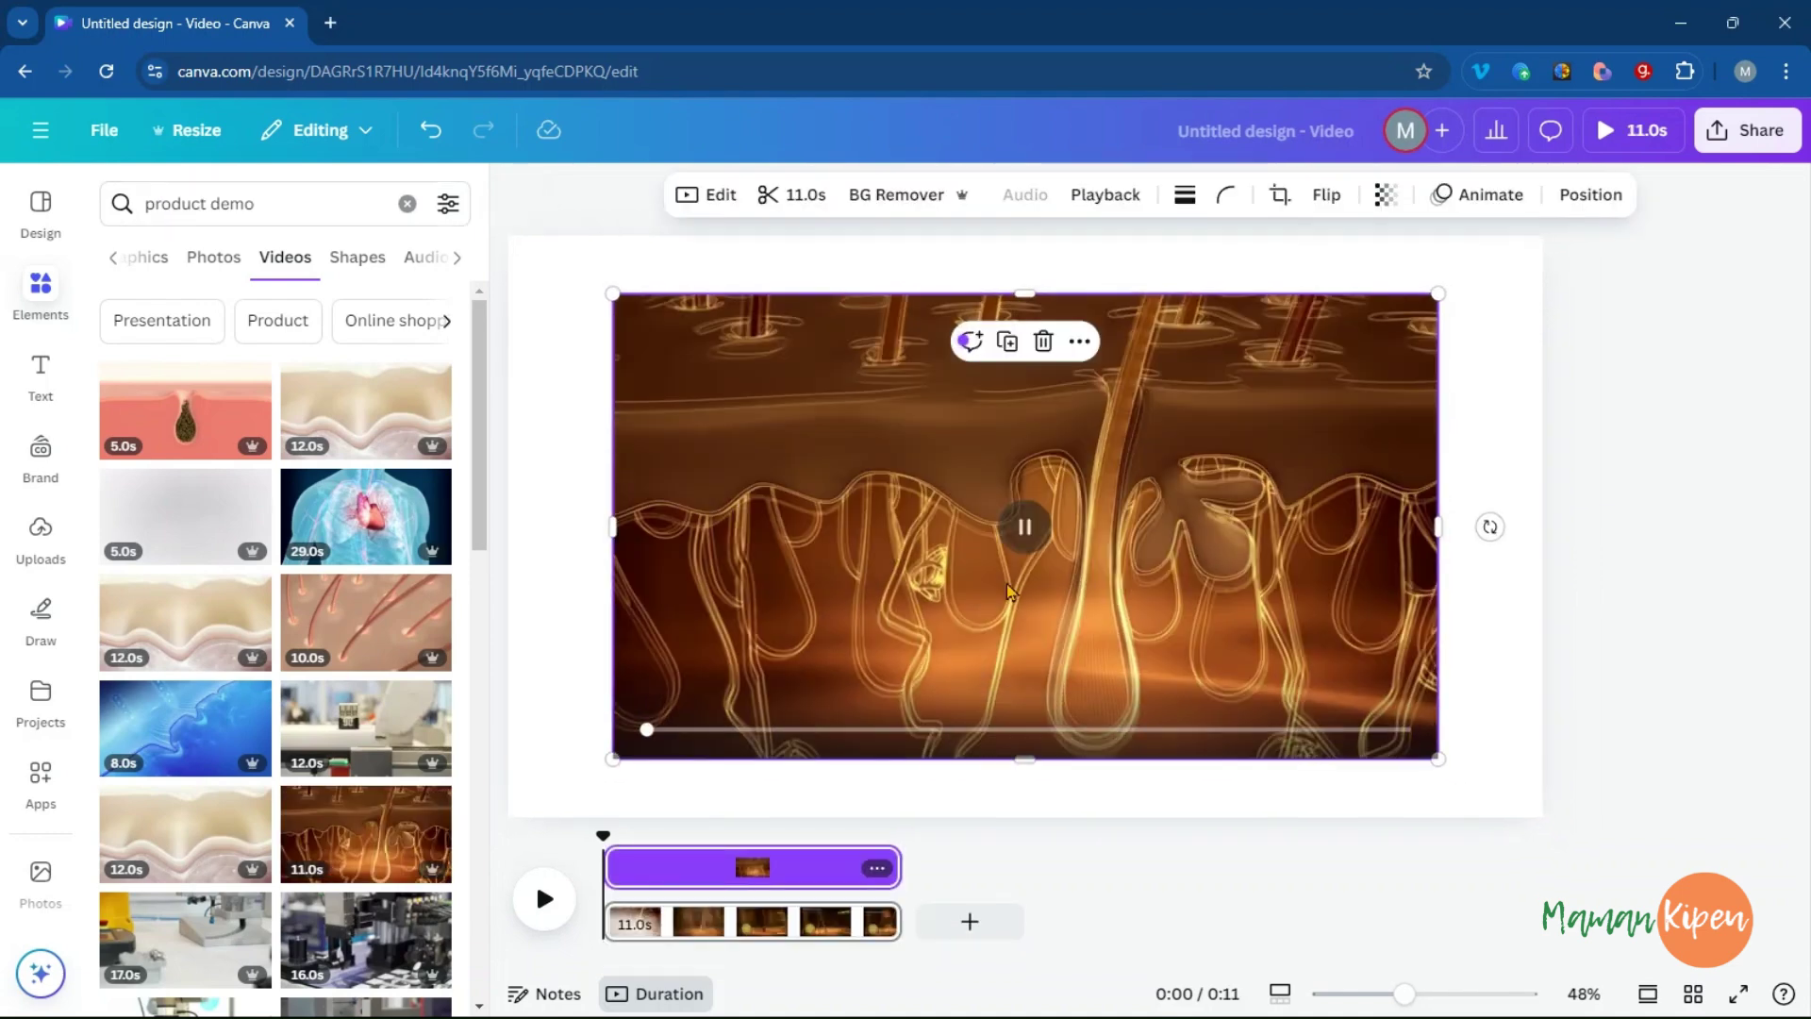
# - Set the 11-second hair follicle video as the page background and play part of it back
pyautogui.rightClick(1245, 441)
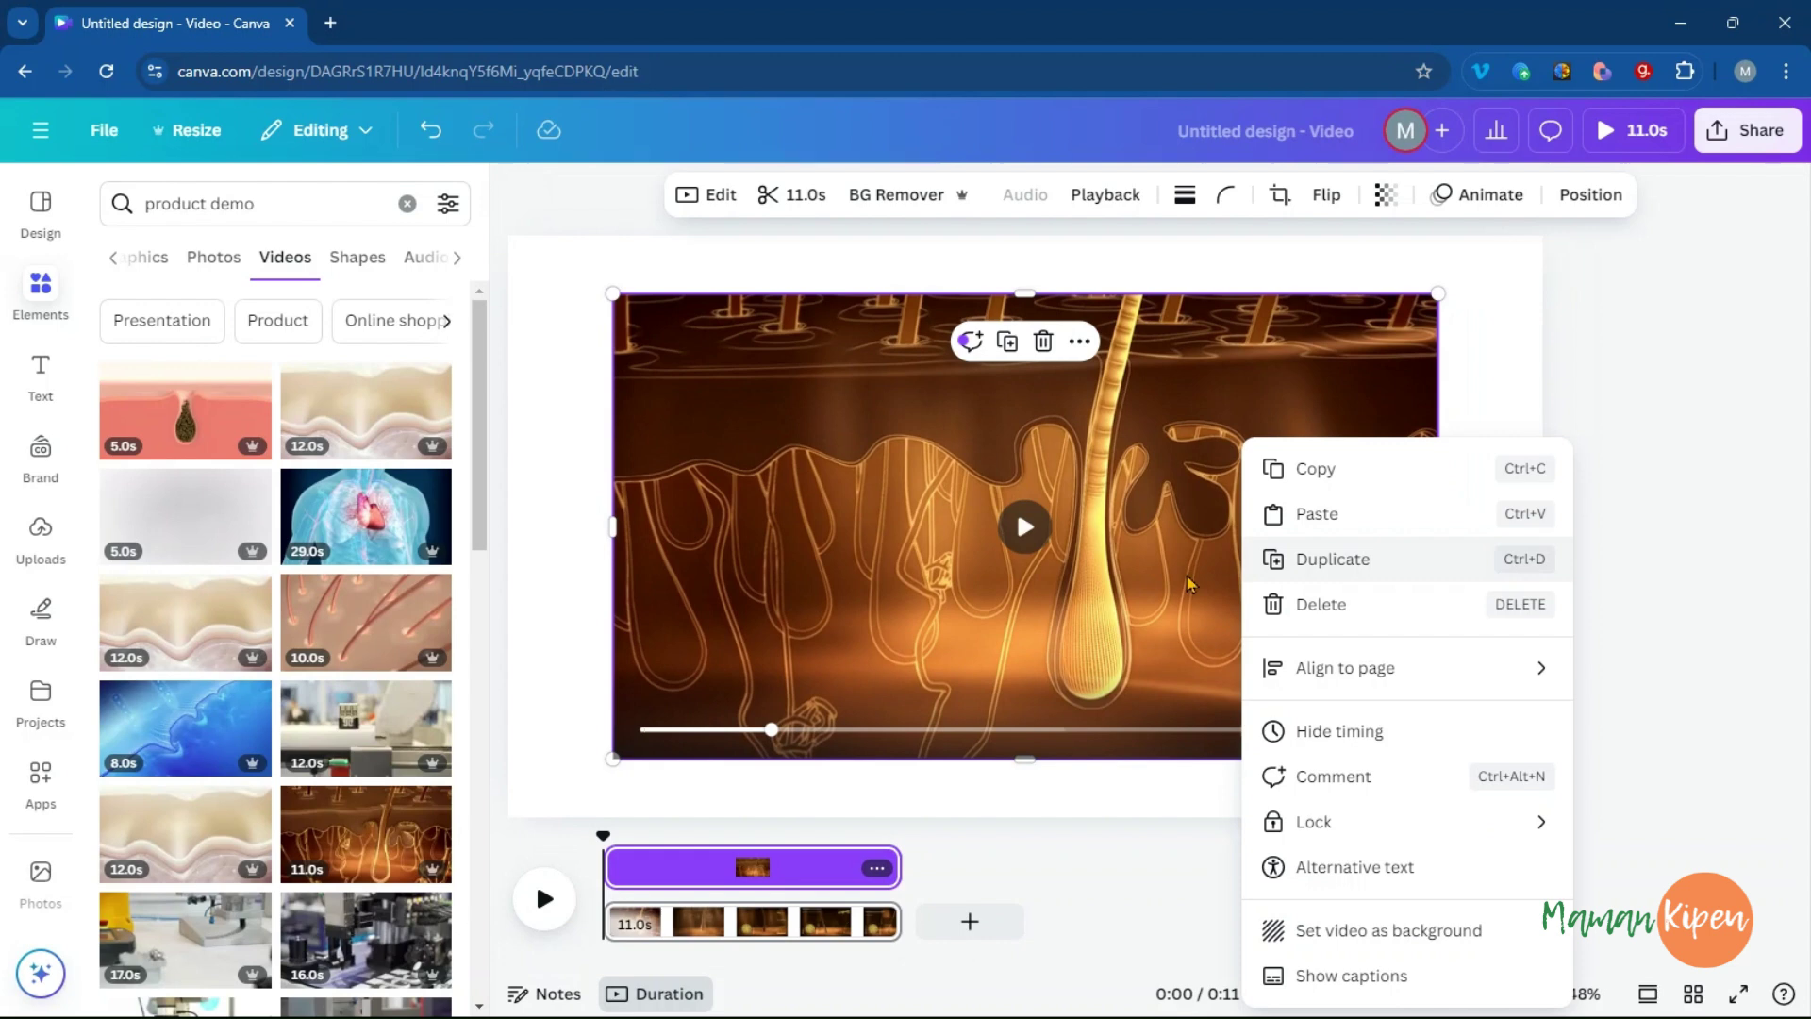
pyautogui.click(1330, 934)
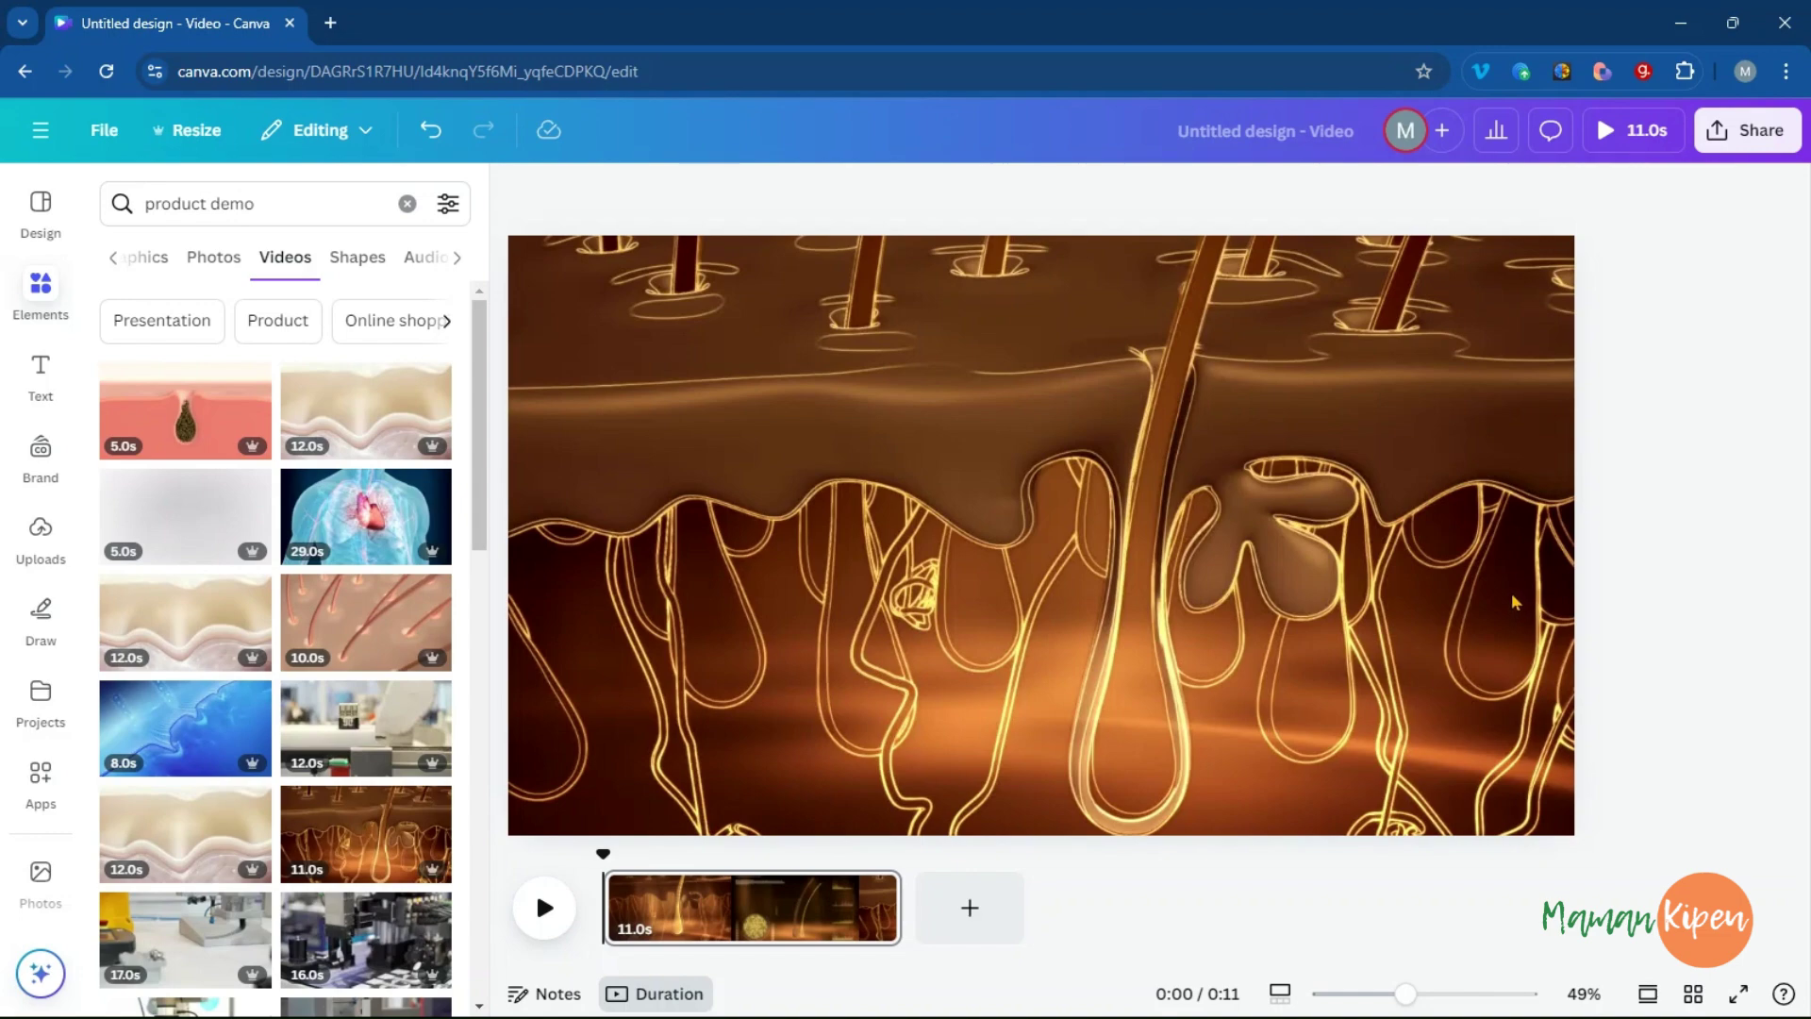
pyautogui.click(546, 920)
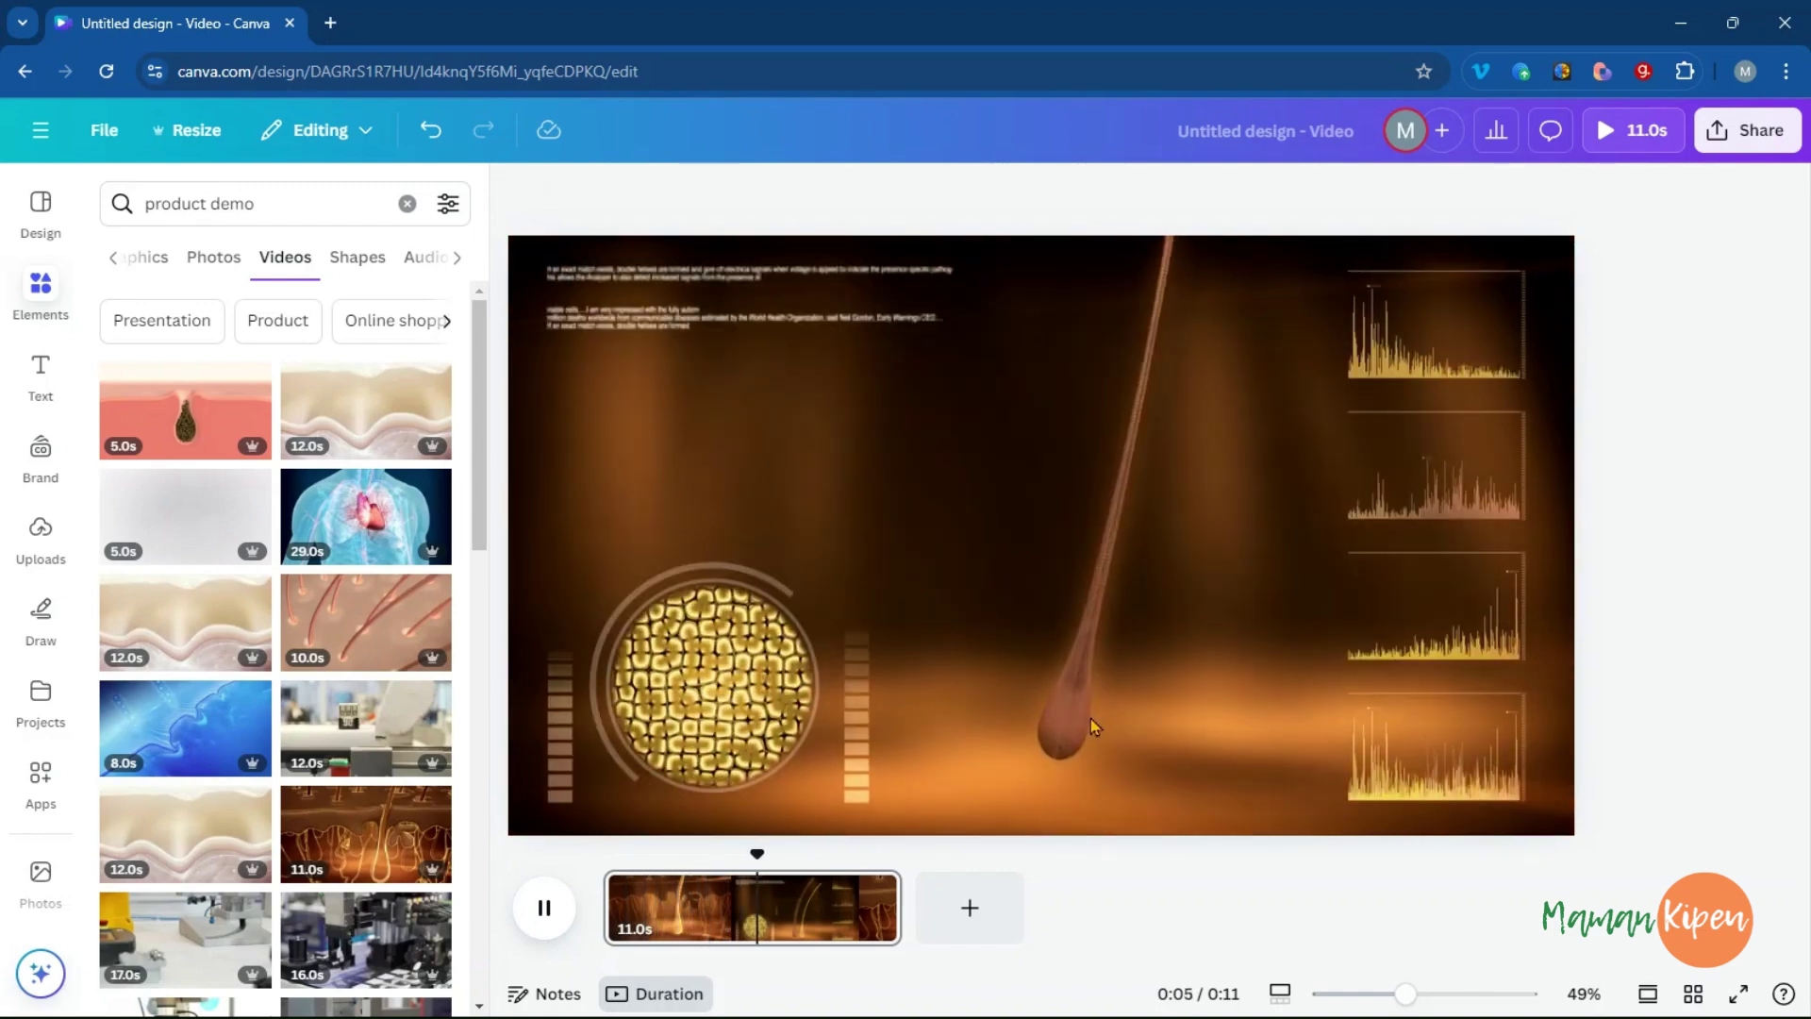
pyautogui.press('space')
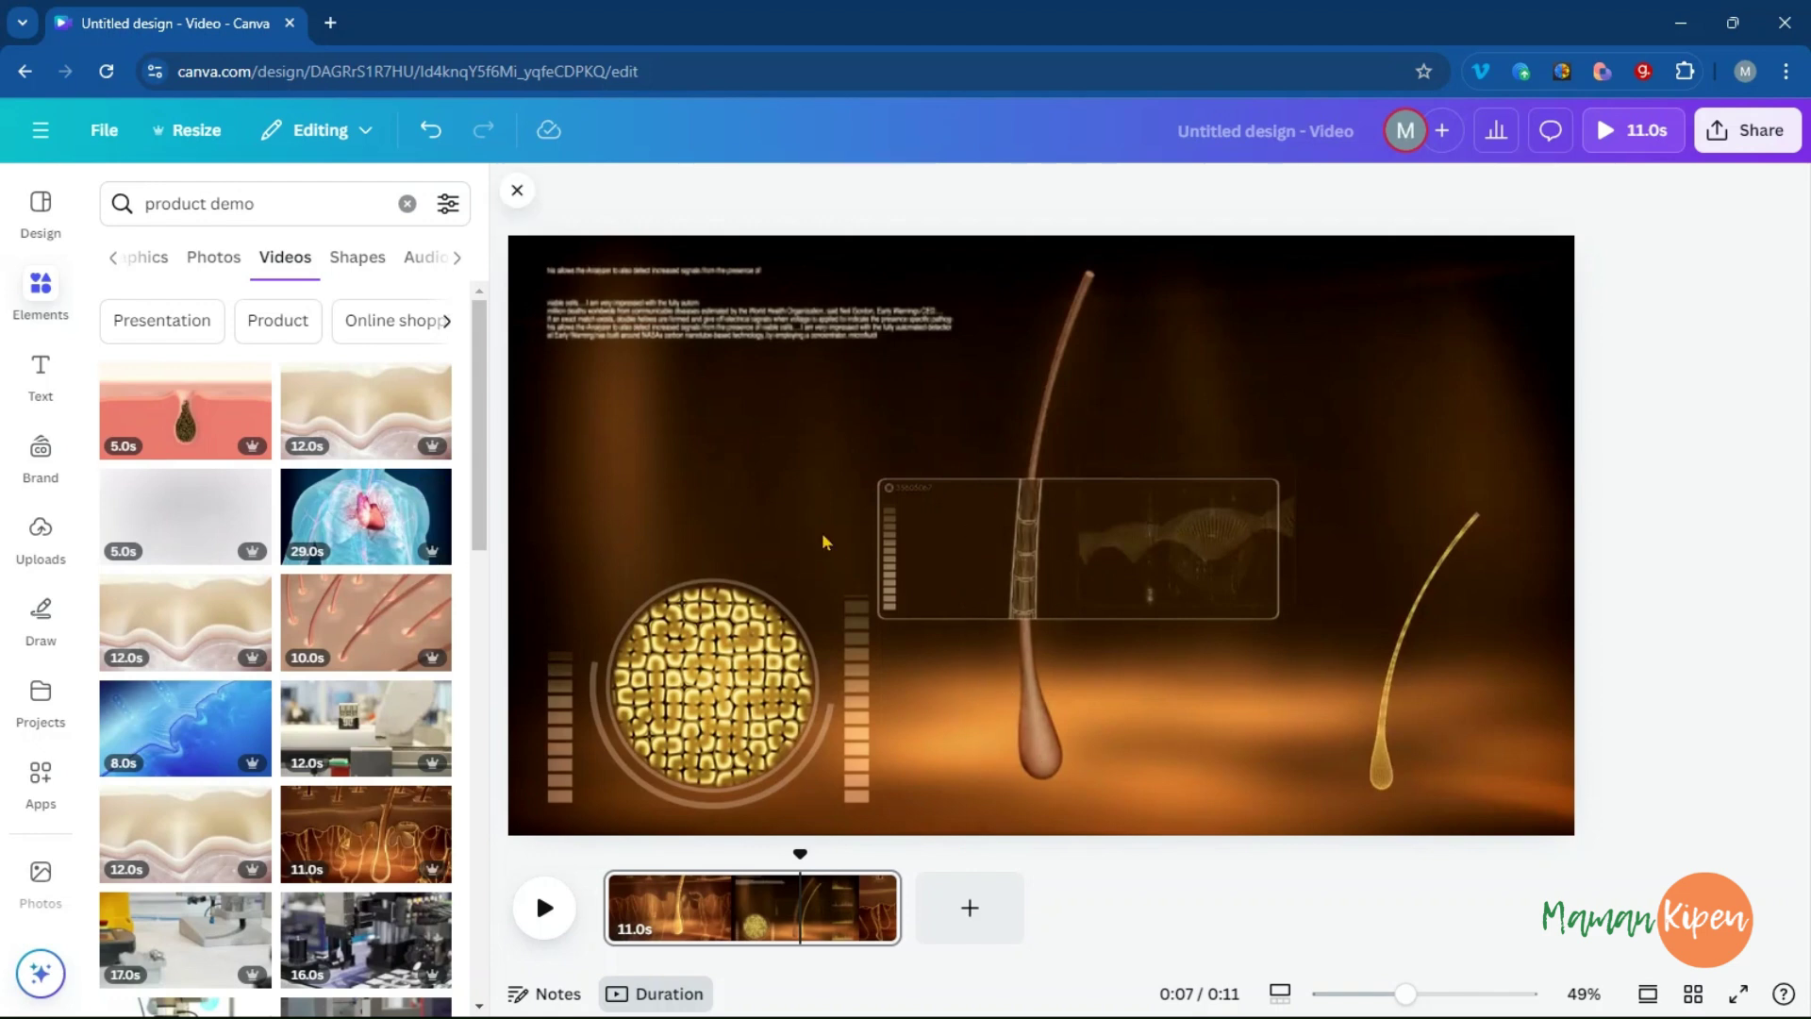
# - Add the 5-second clogged pore video over the background, shrink it and place it in the page's upper-left area
pyautogui.moveTo(171, 418); pyautogui.dragTo(890, 471)
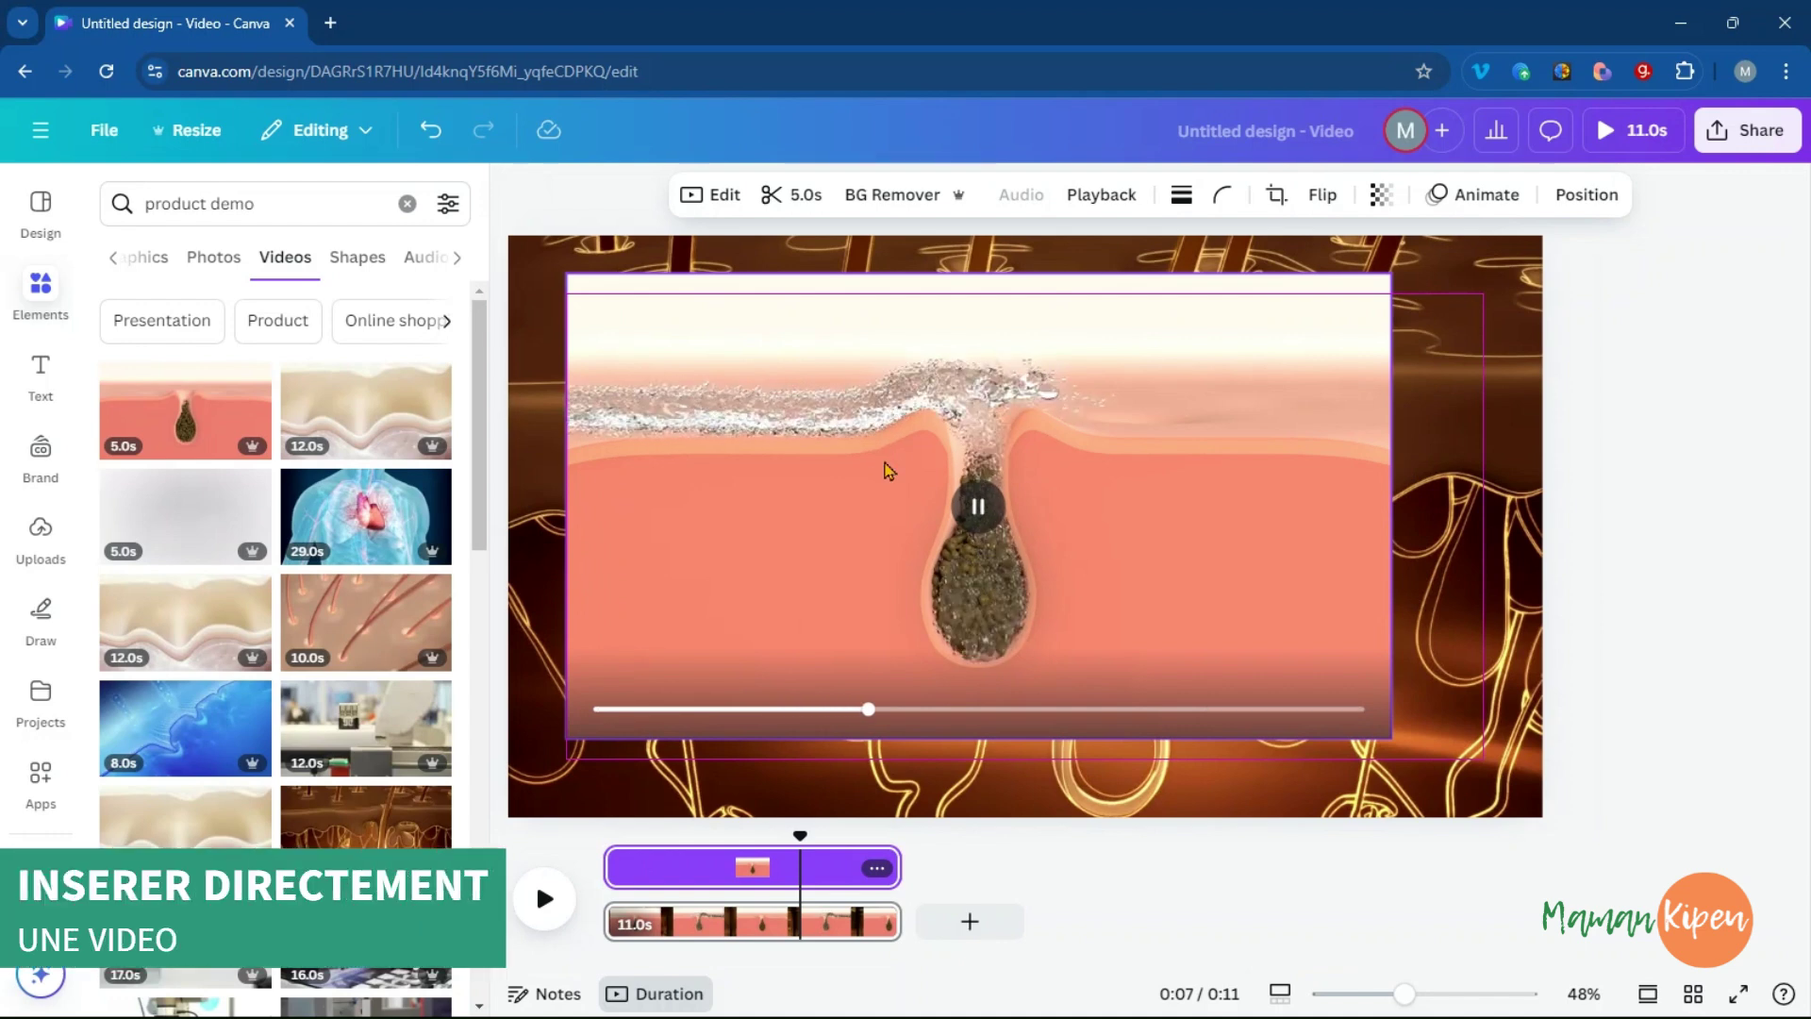
pyautogui.moveTo(1392, 274); pyautogui.dragTo(804, 465)
pyautogui.moveTo(813, 614); pyautogui.dragTo(770, 386)
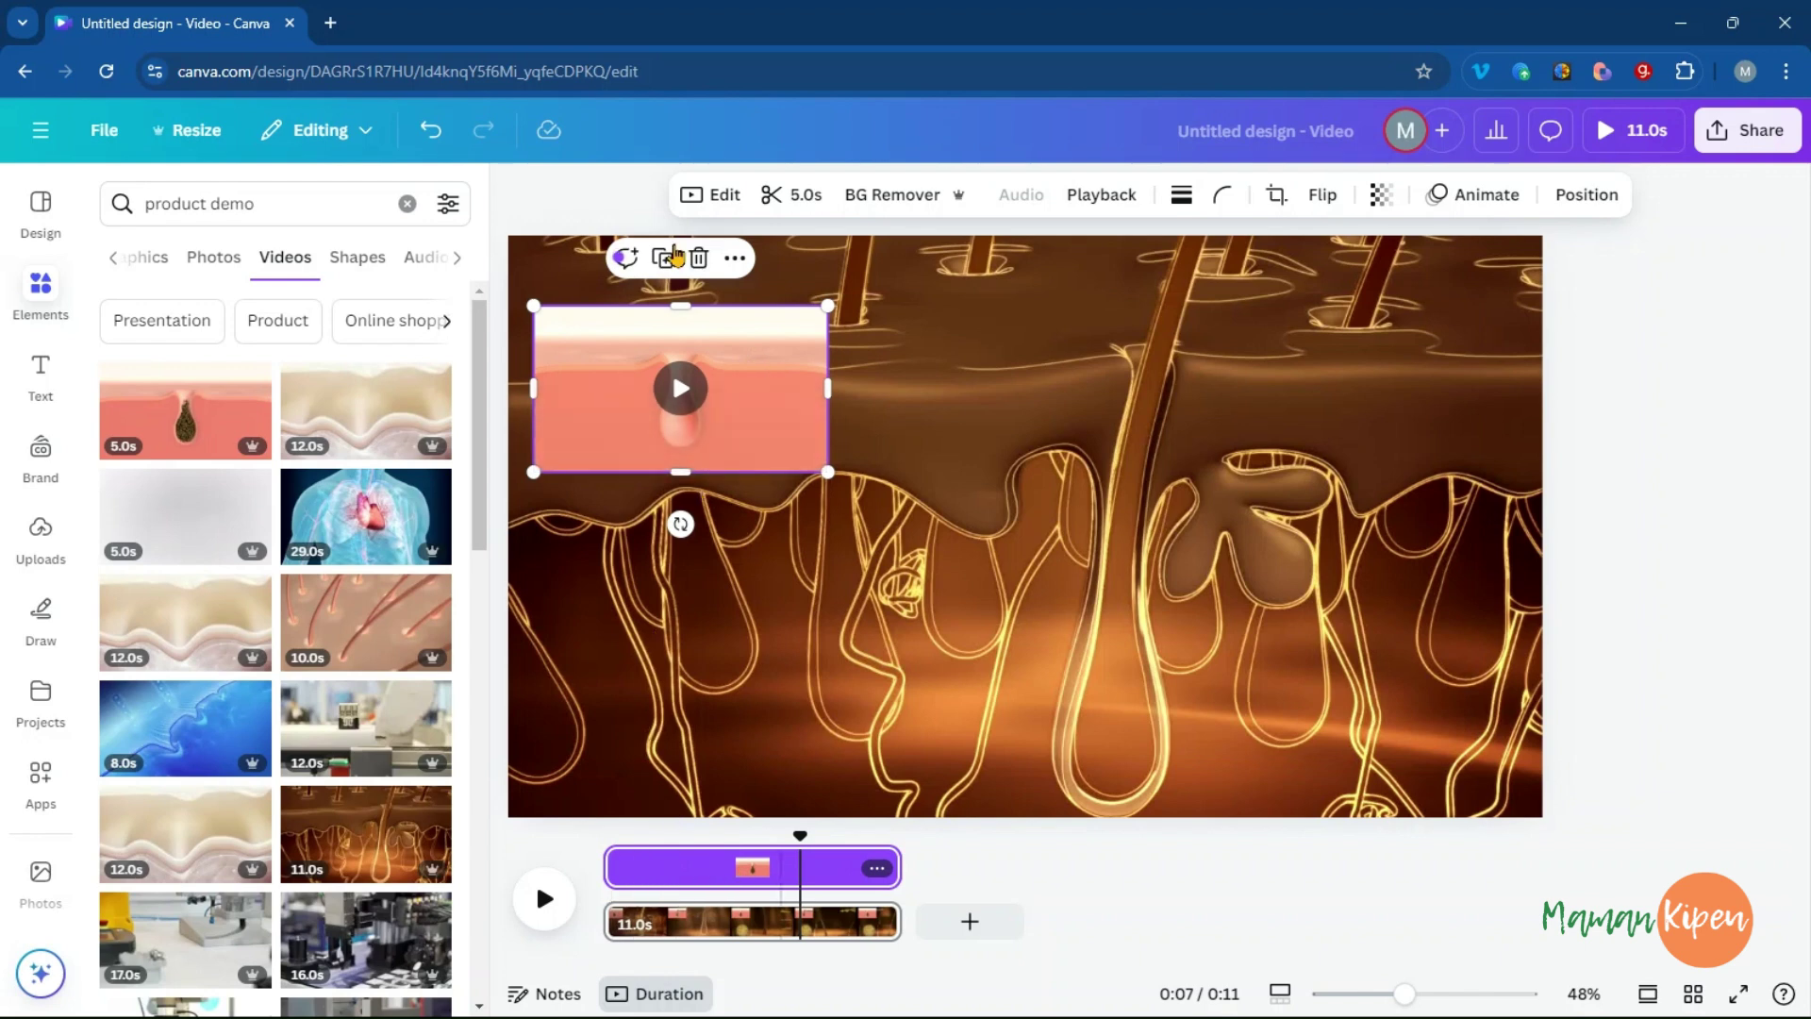
# - Hide the overlaid pore video's timing on the timeline and show it again
pyautogui.click(733, 263)
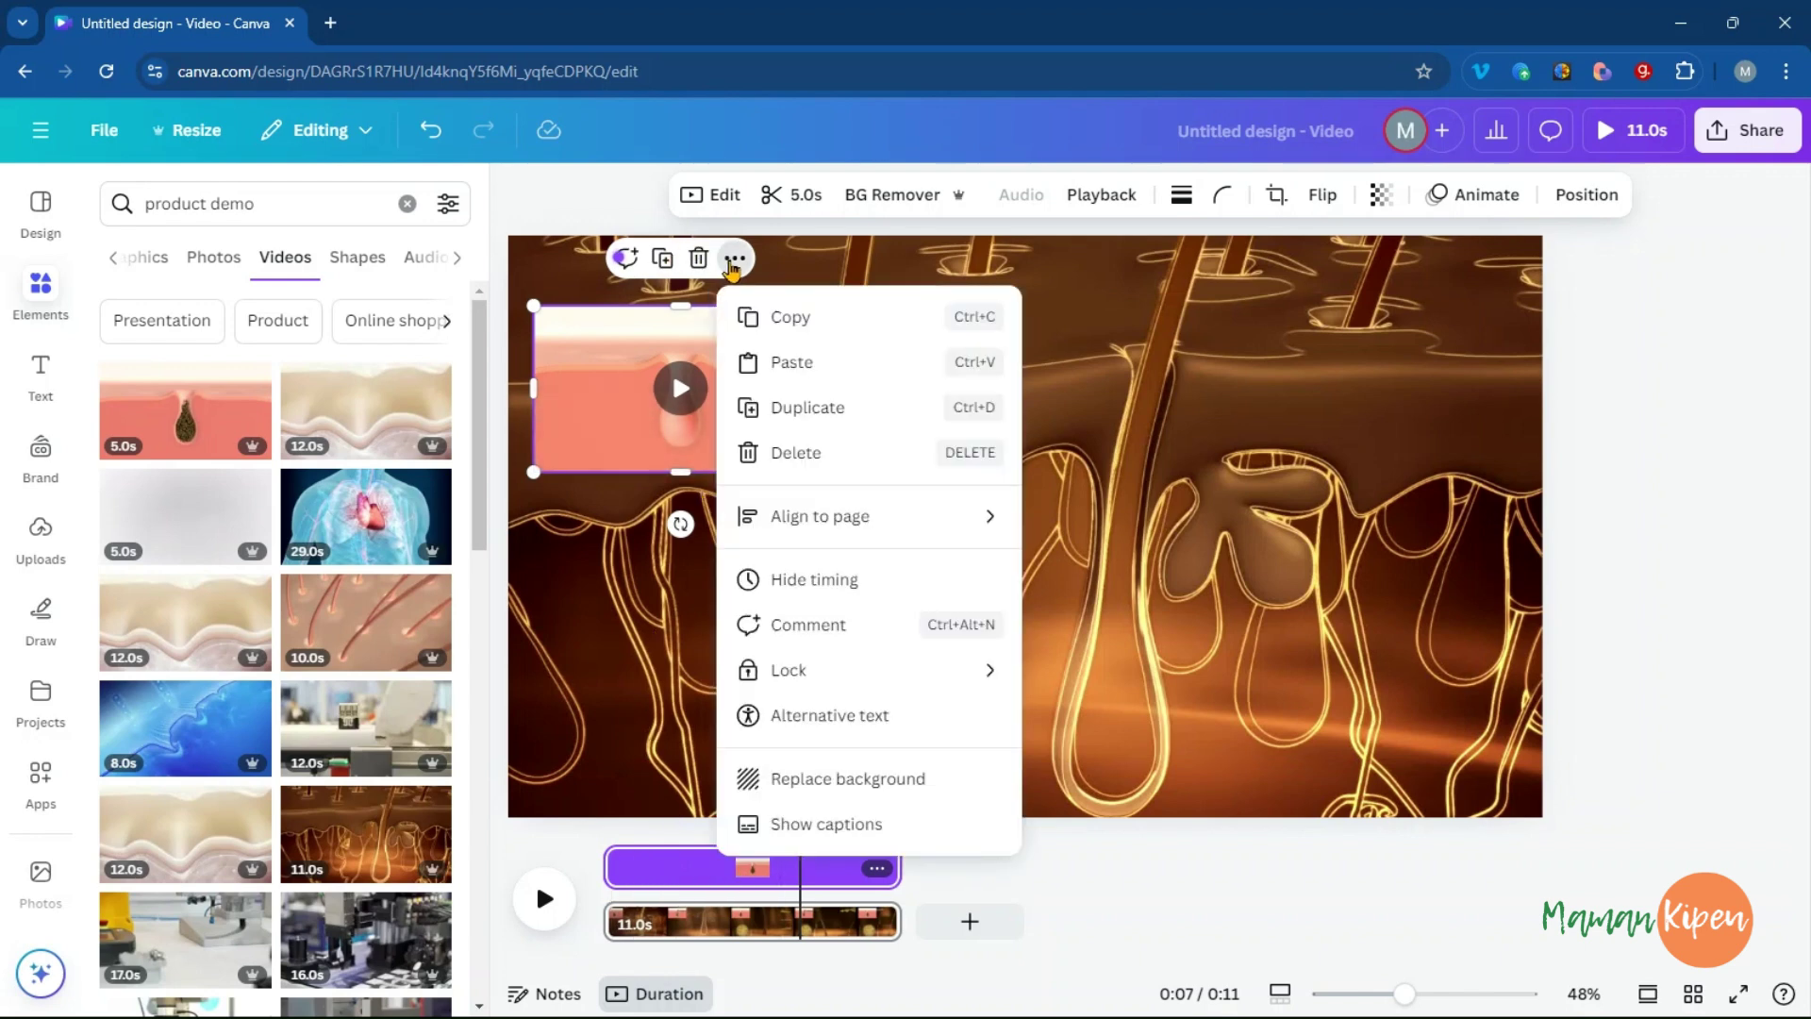
pyautogui.click(798, 595)
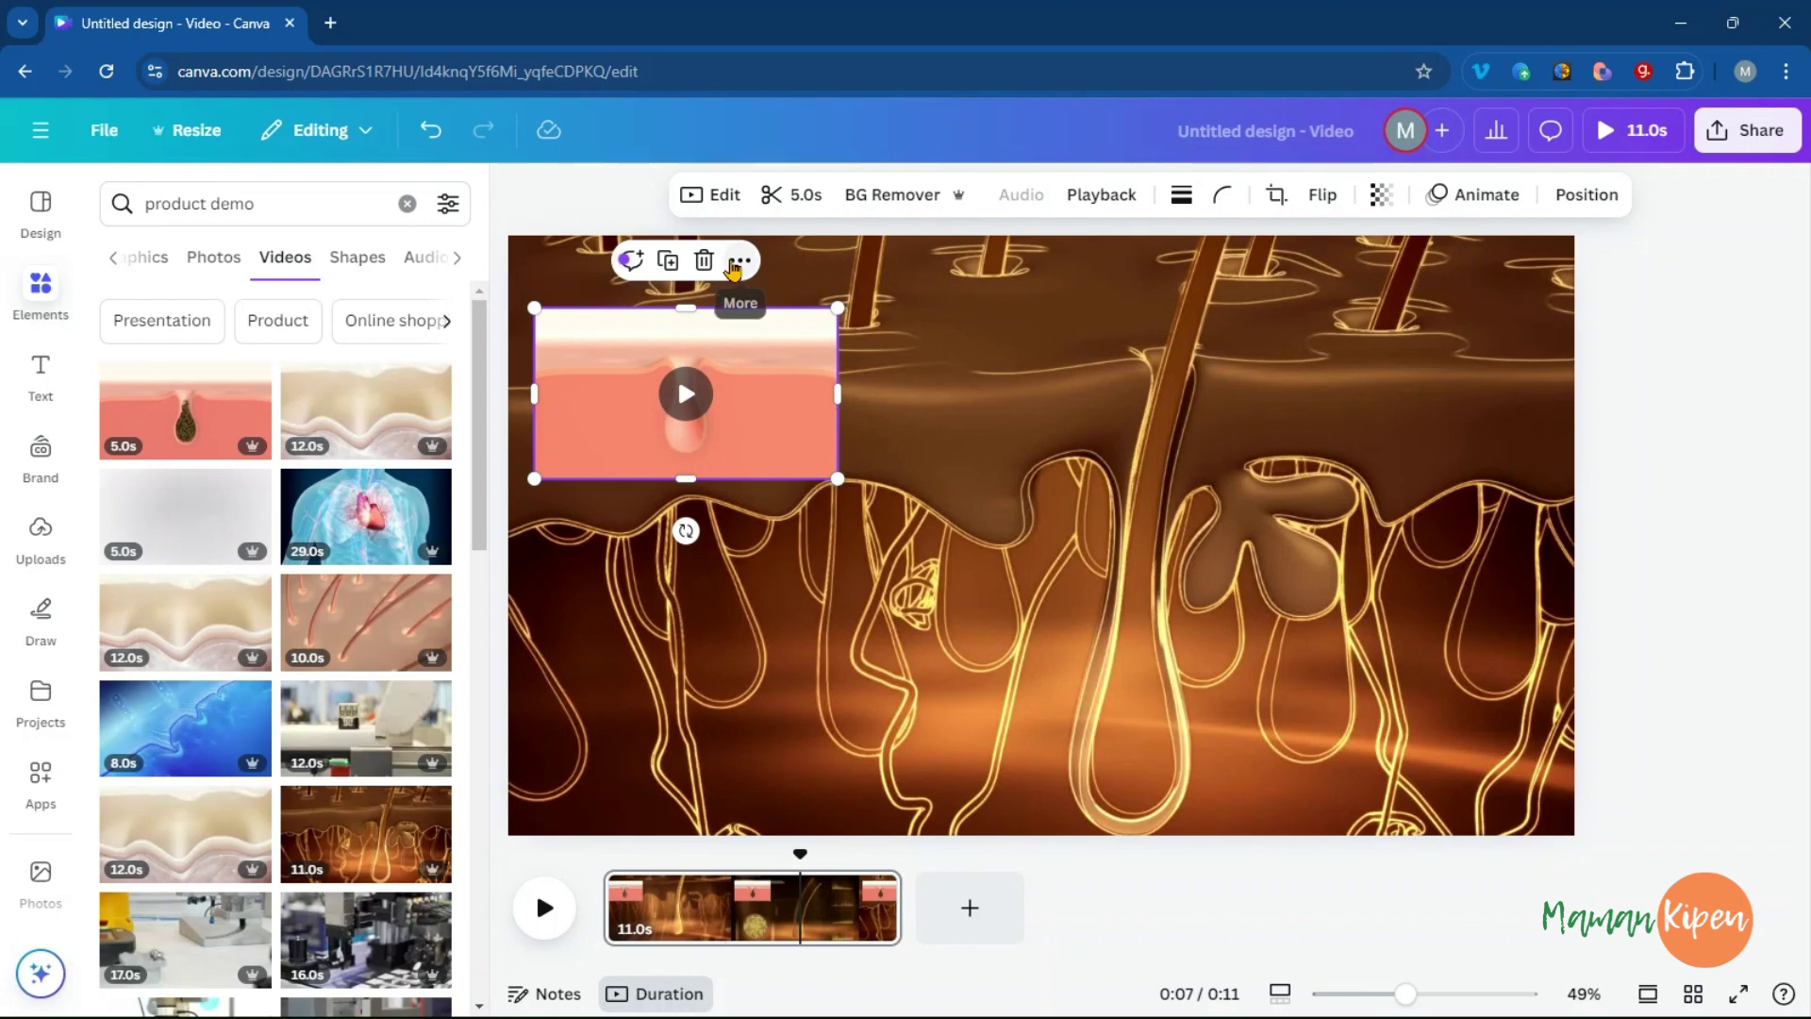
pyautogui.click(739, 263)
pyautogui.moveTo(630, 385)
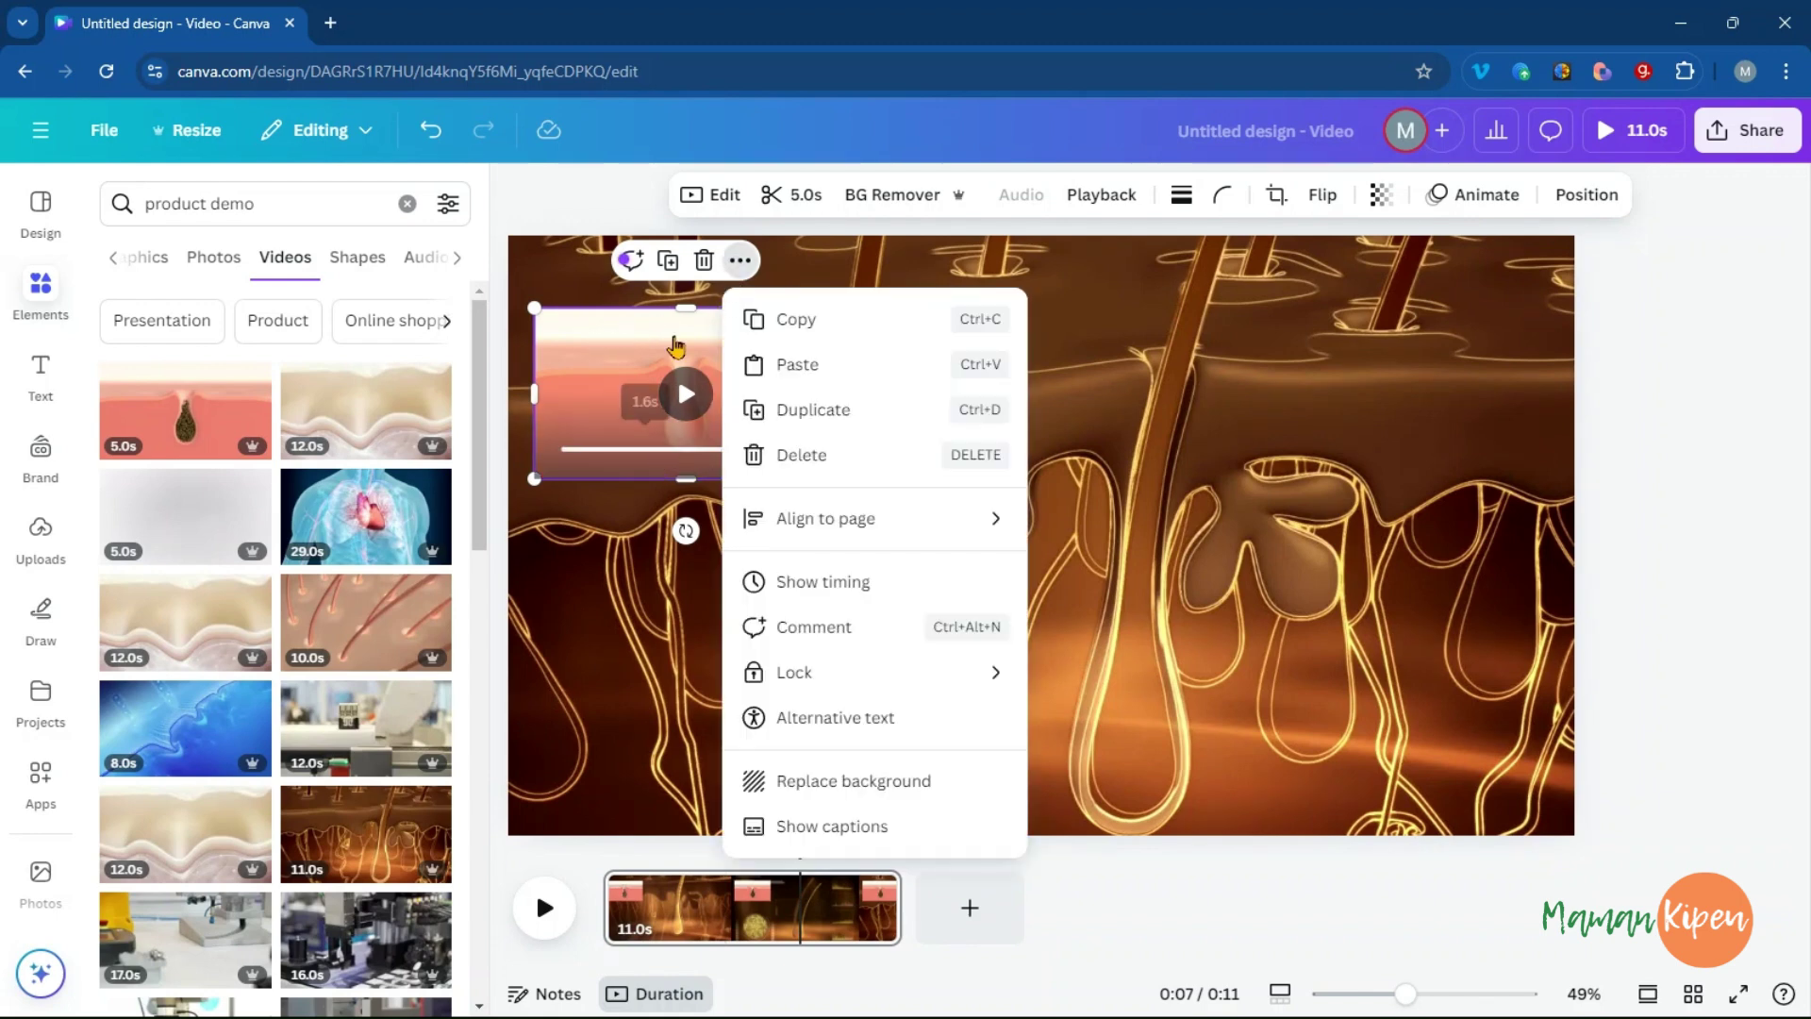
pyautogui.click(837, 591)
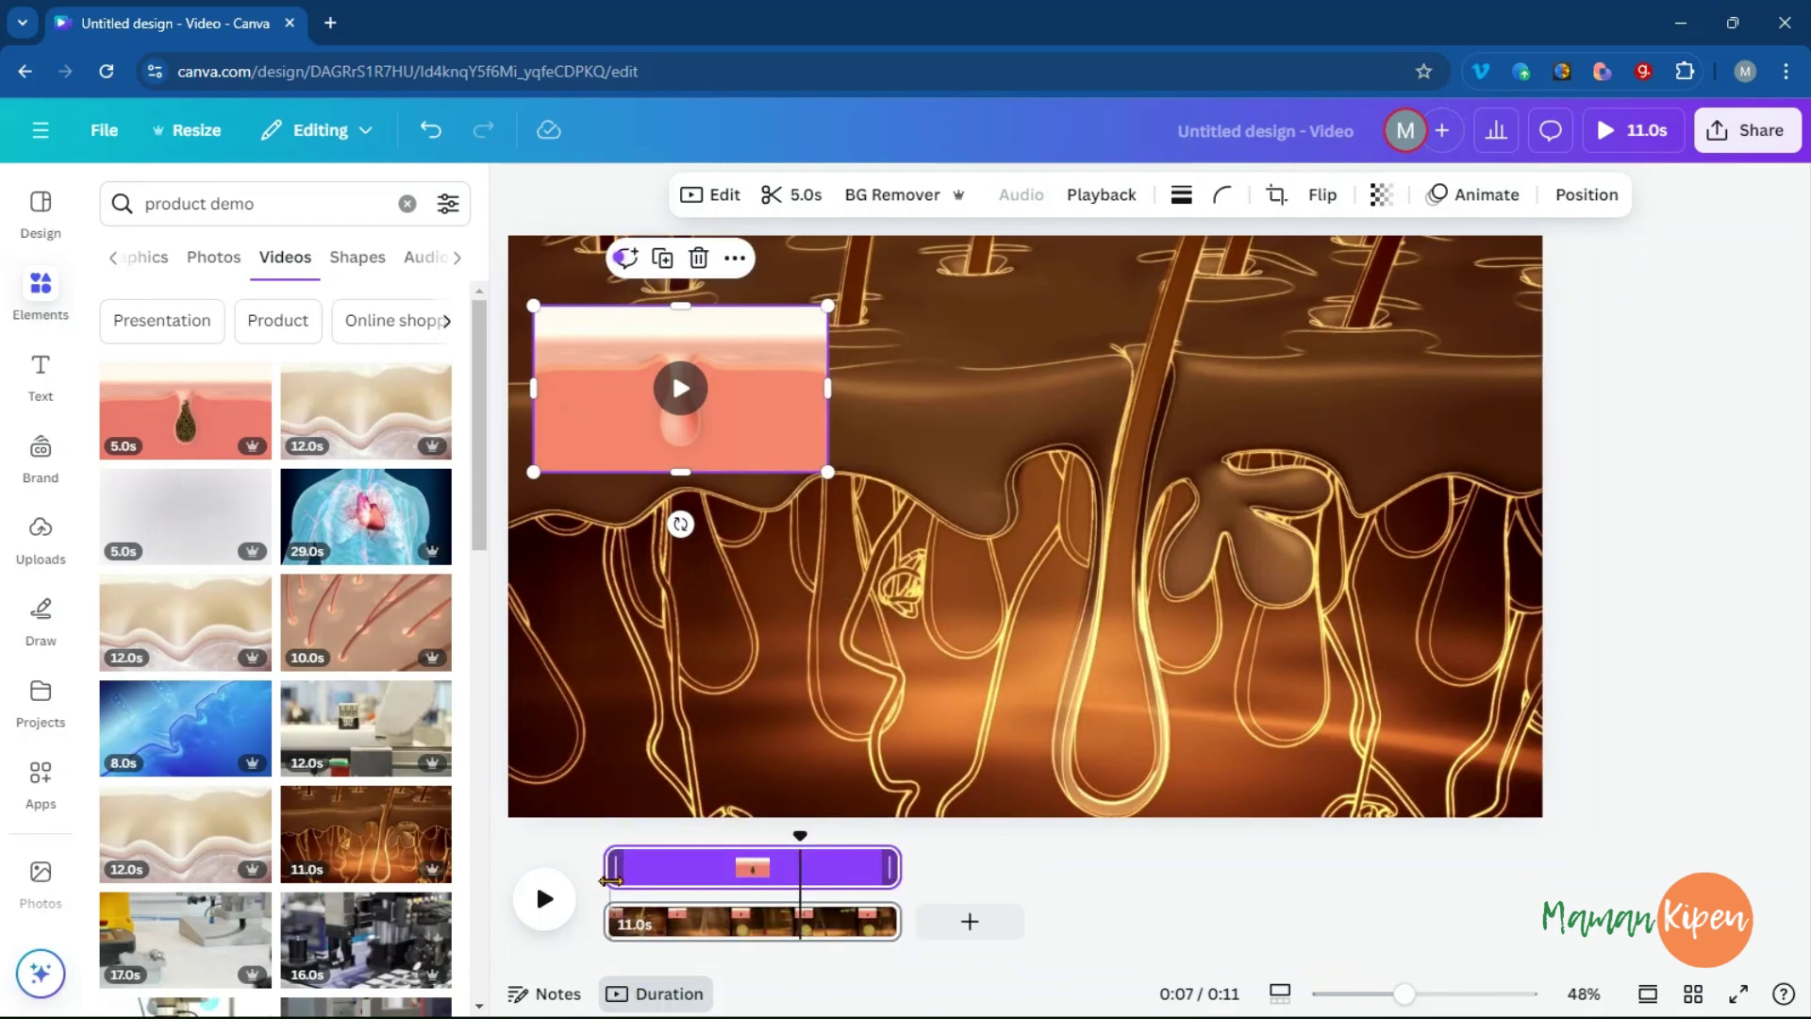
# - Trim both ends of the pore video's timing so it plays for 2.7 s midway through the page
pyautogui.moveTo(627, 877); pyautogui.dragTo(735, 881)
pyautogui.moveTo(885, 876); pyautogui.dragTo(793, 867)
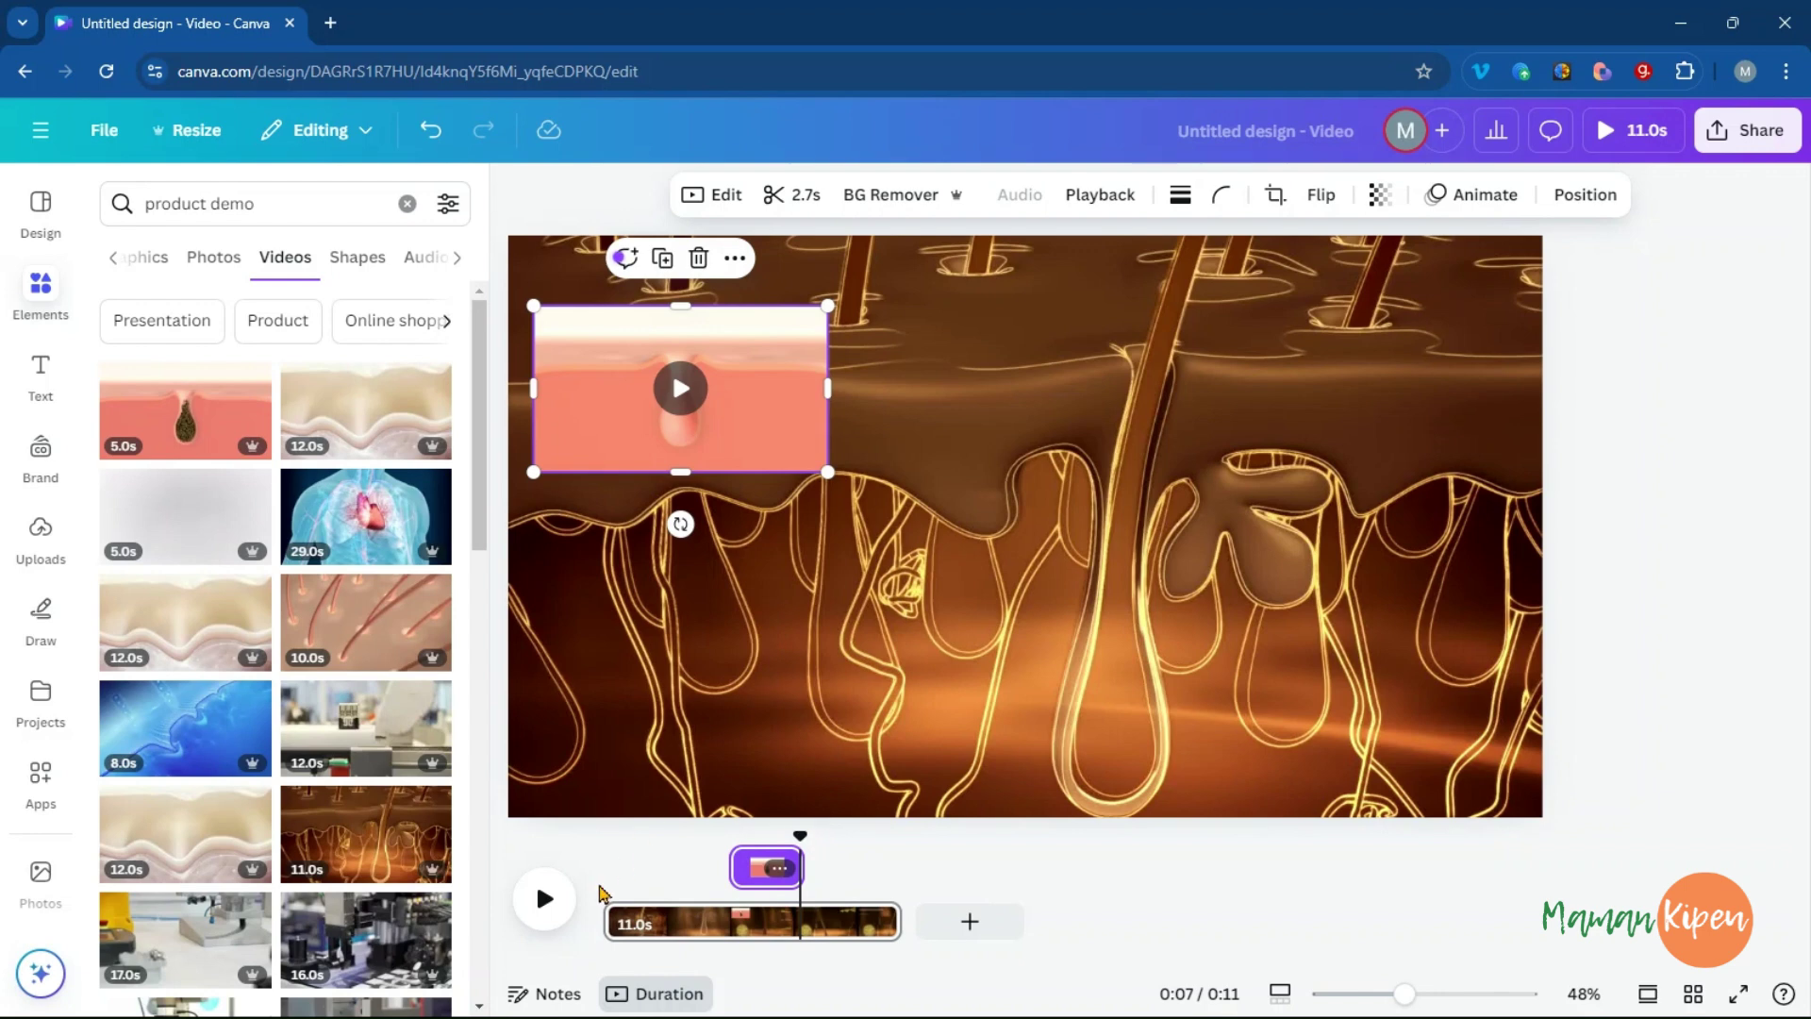
# - Play the page back from the beginning and extend the end of the pore video's timing to 3.8 s
pyautogui.click(544, 898)
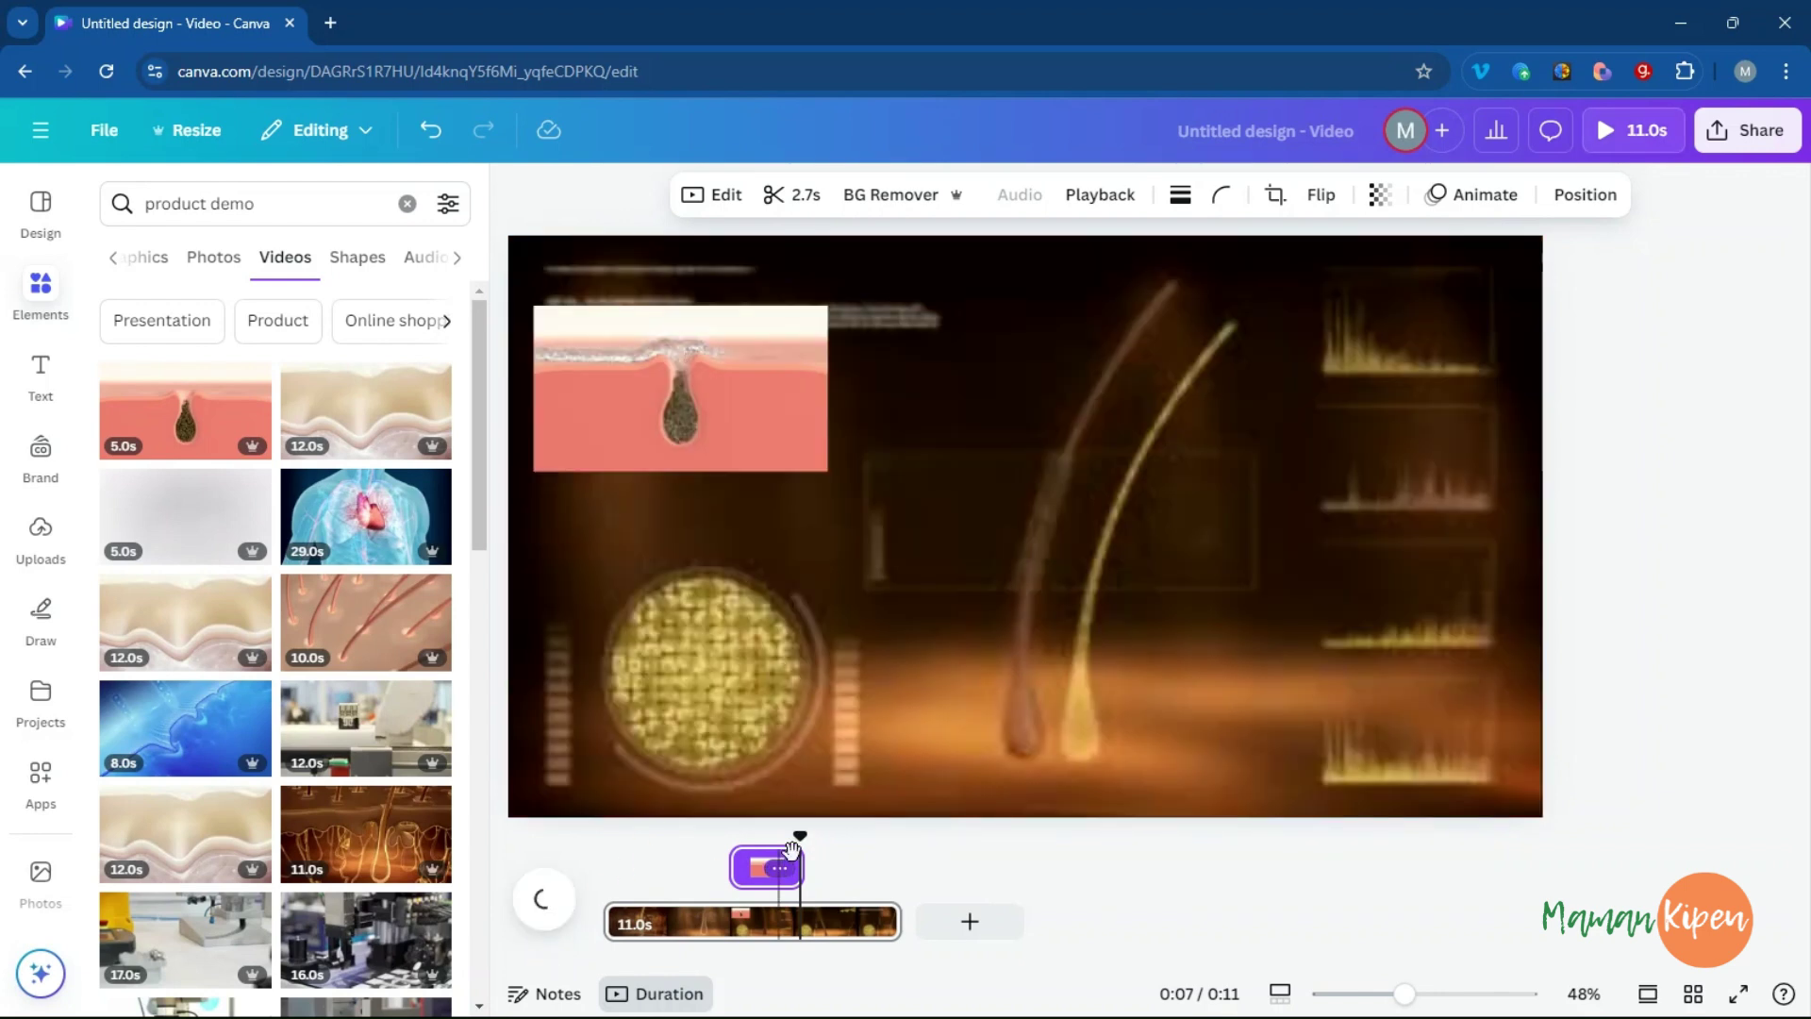
pyautogui.moveTo(797, 836); pyautogui.dragTo(613, 837)
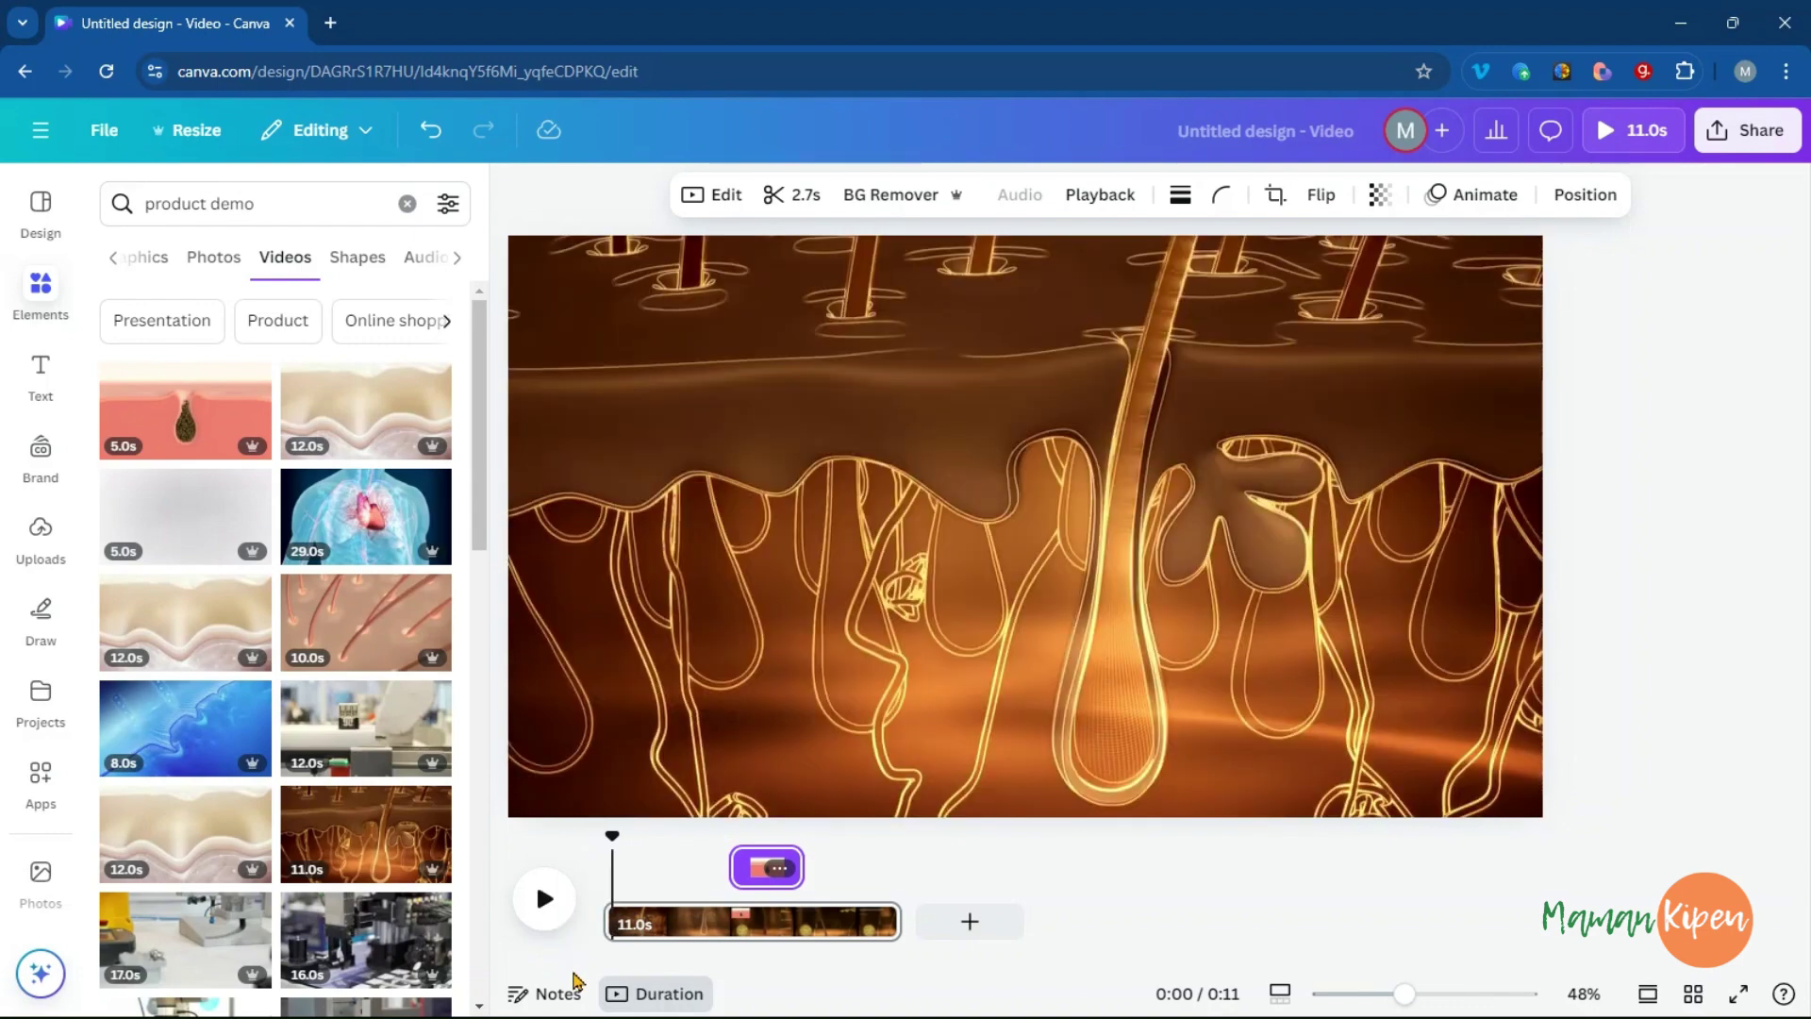
pyautogui.click(543, 901)
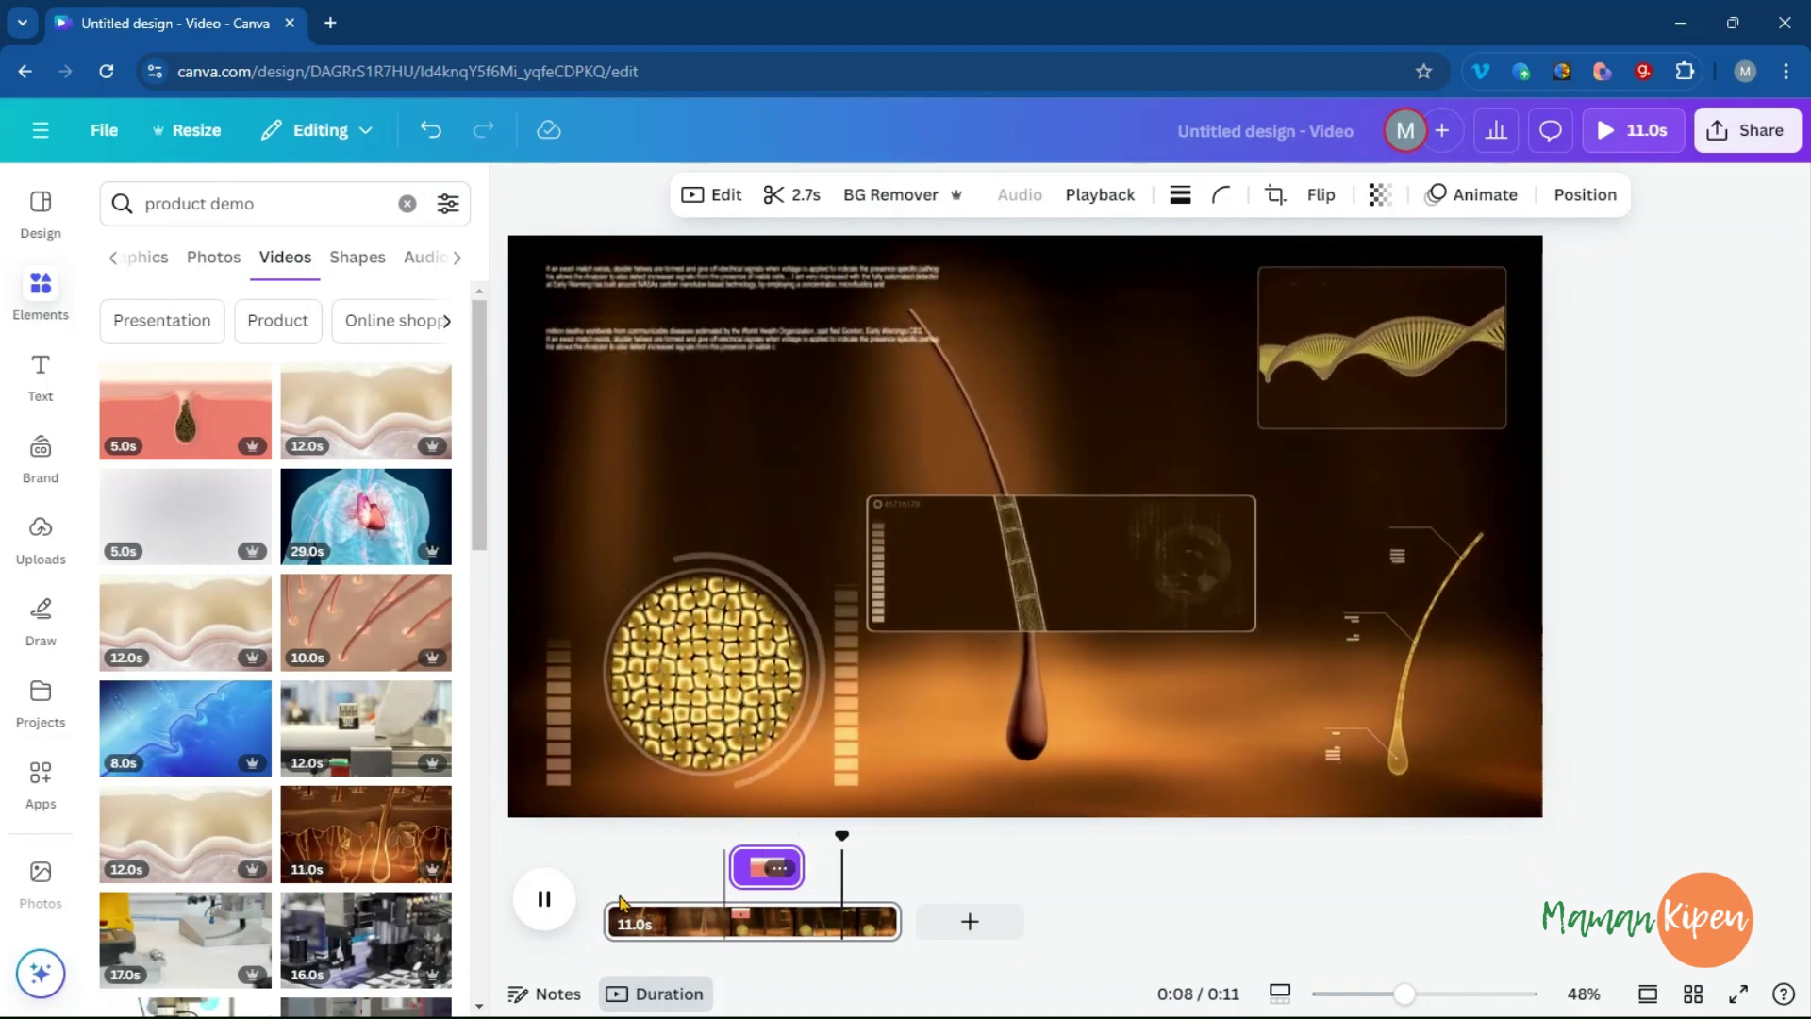
pyautogui.click(544, 898)
pyautogui.moveTo(793, 874); pyautogui.dragTo(832, 867)
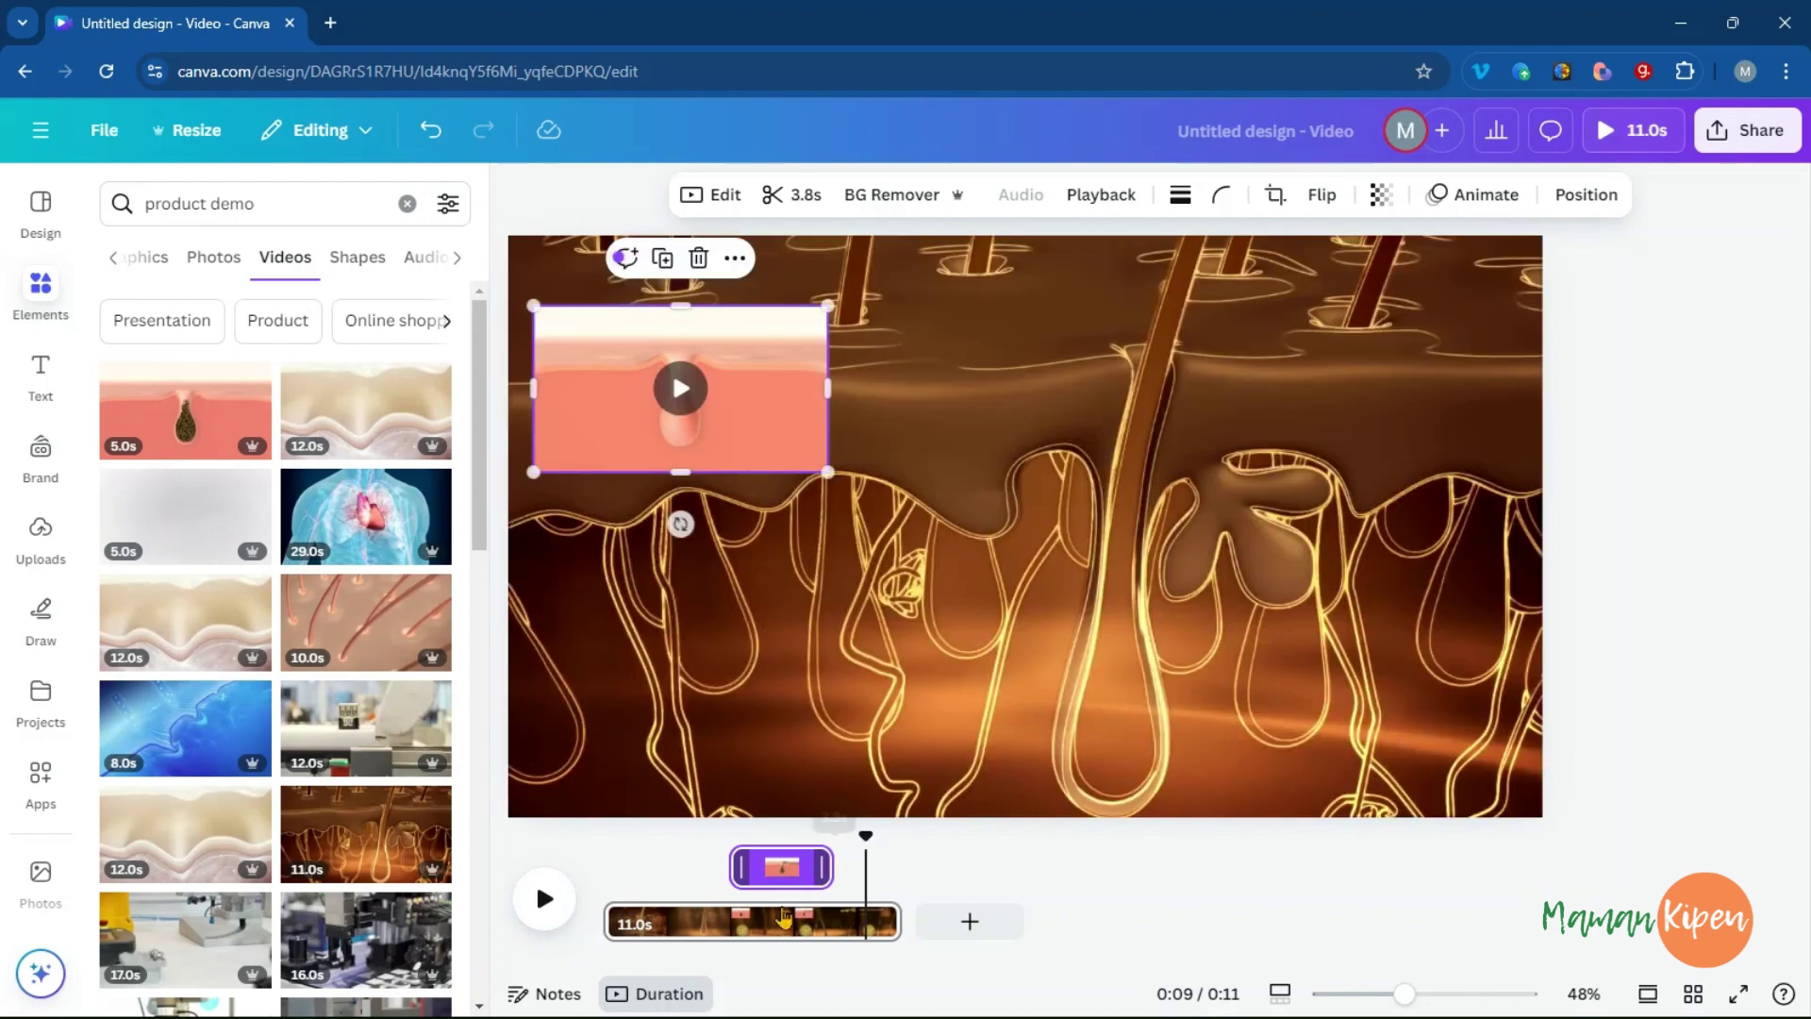
# - Apply the Baseline animation to the pore video on both enter and exit, with a rightward direction
pyautogui.moveTo(767, 388)
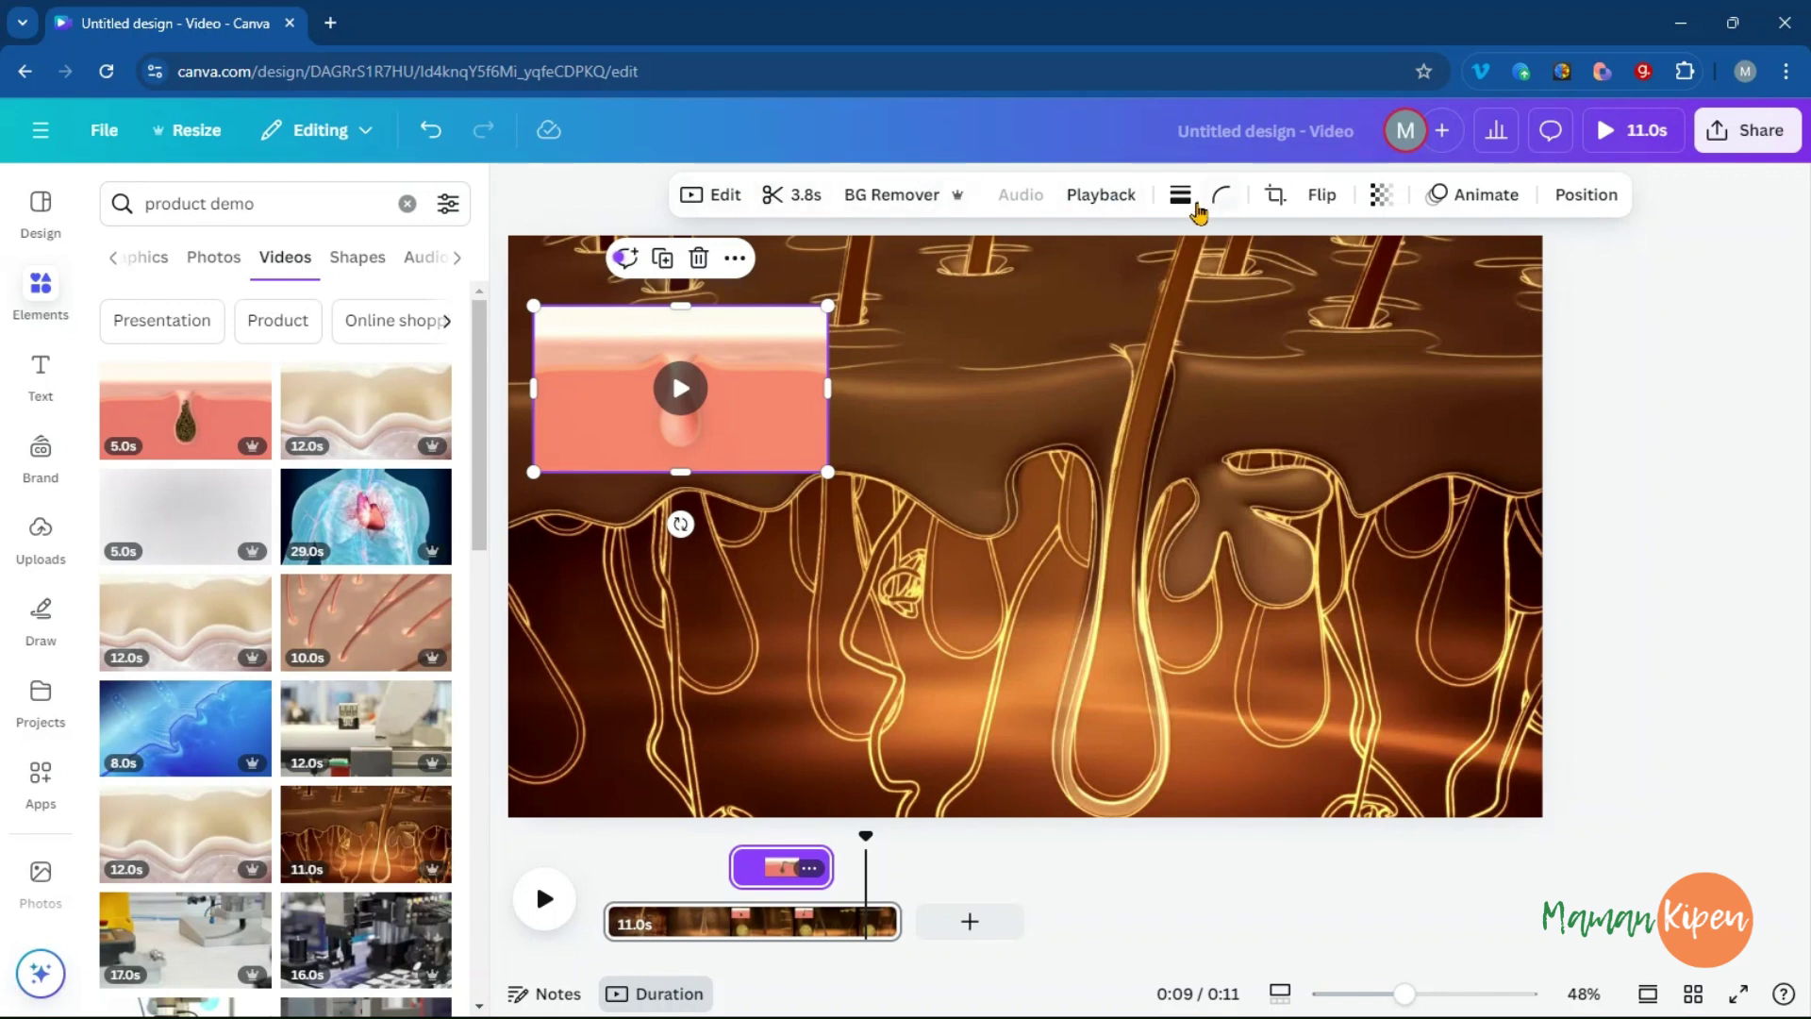
pyautogui.click(1465, 198)
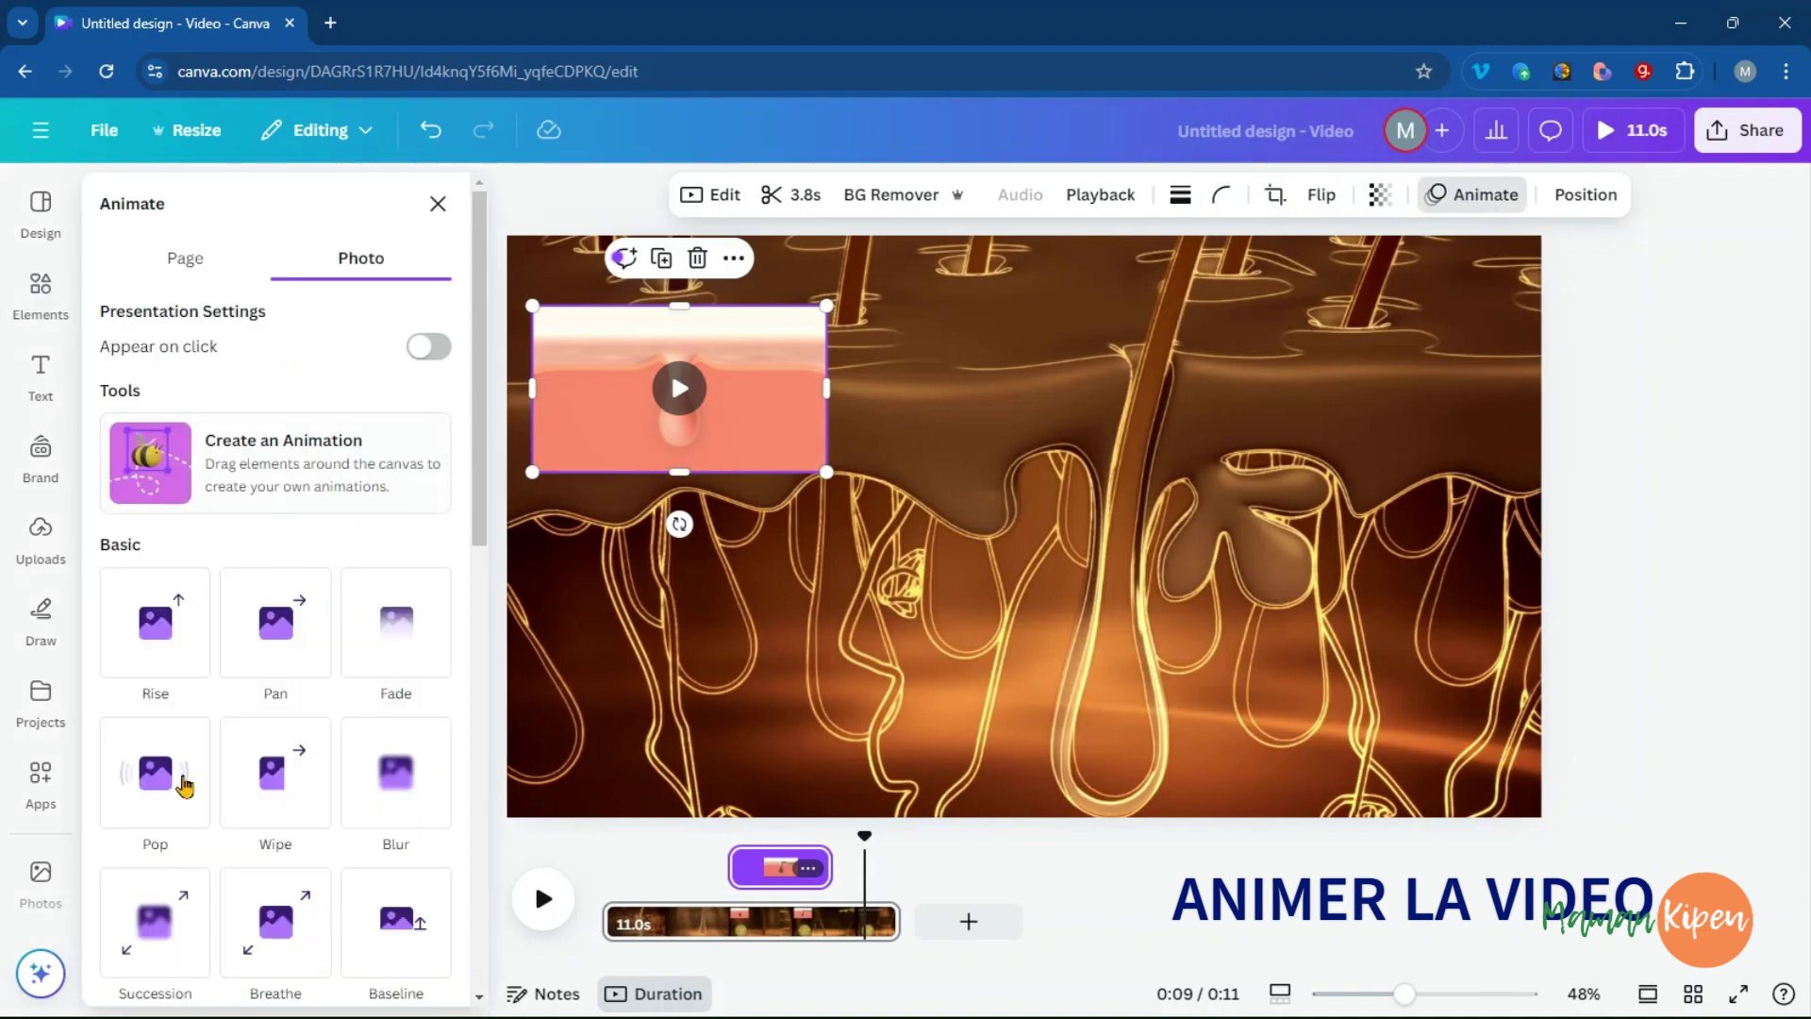
pyautogui.scroll(-2, 418, 811)
pyautogui.scroll(-3, 418, 811)
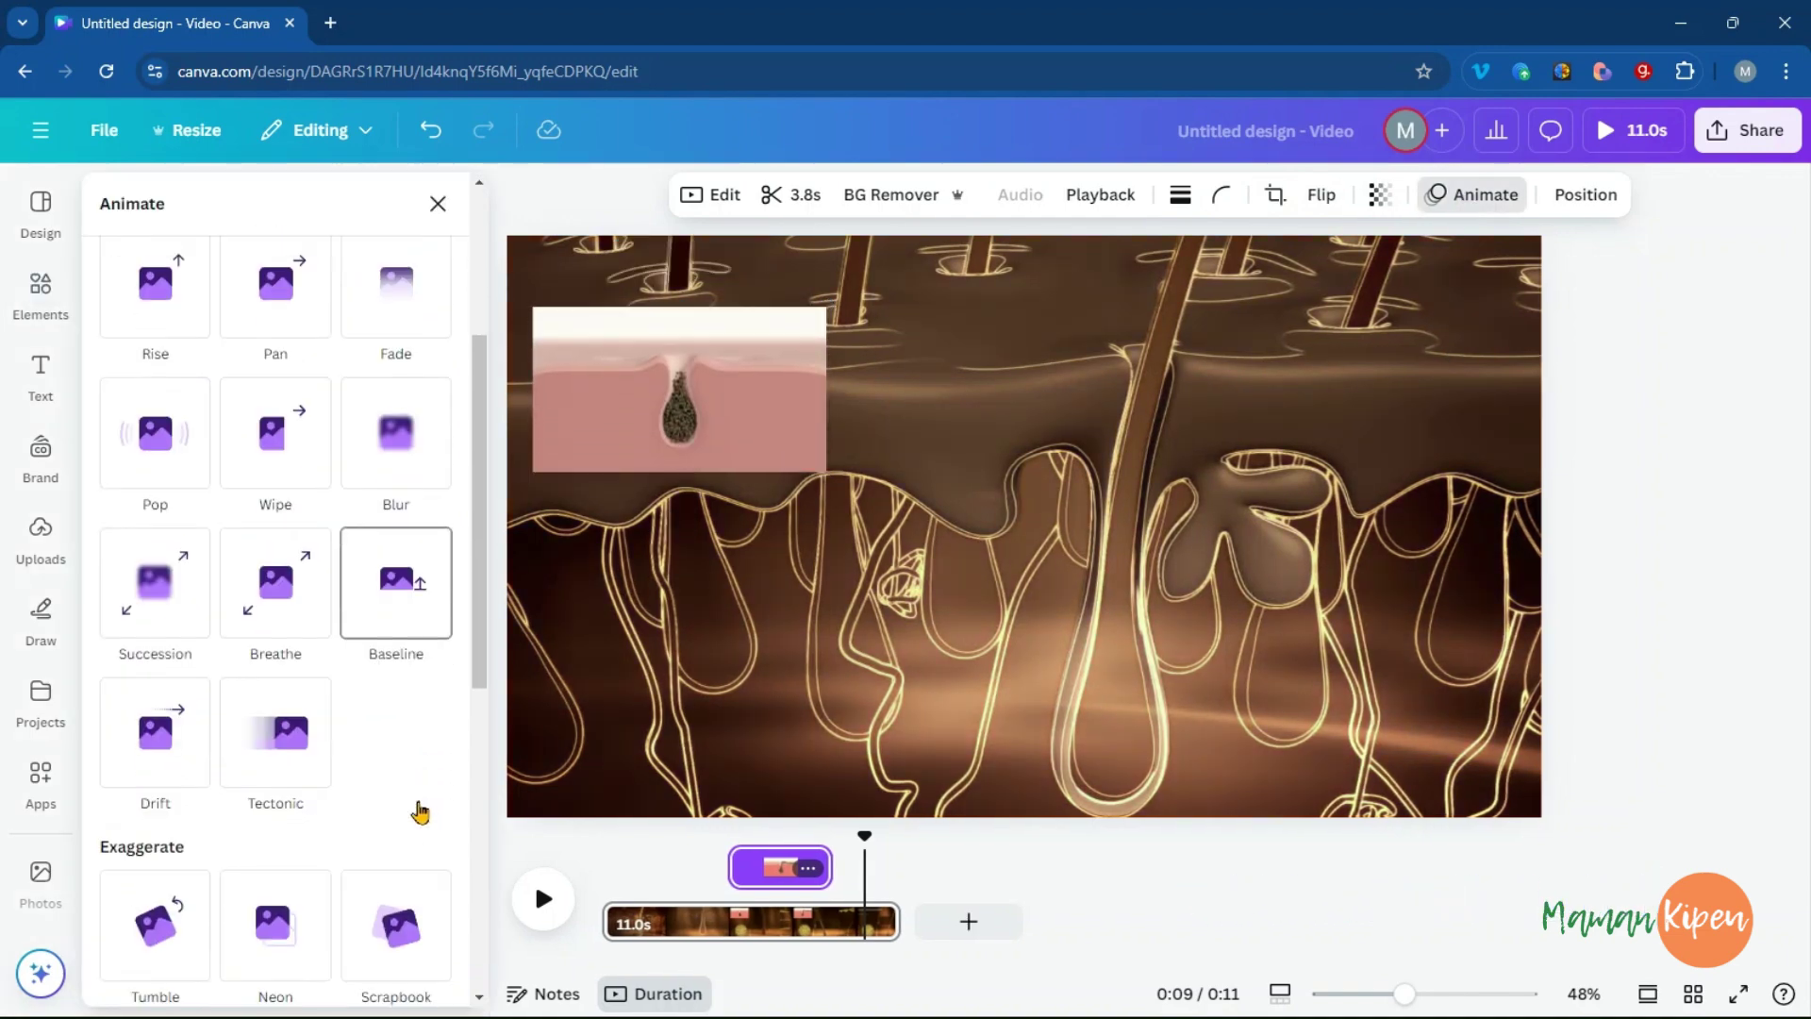
pyautogui.click(394, 605)
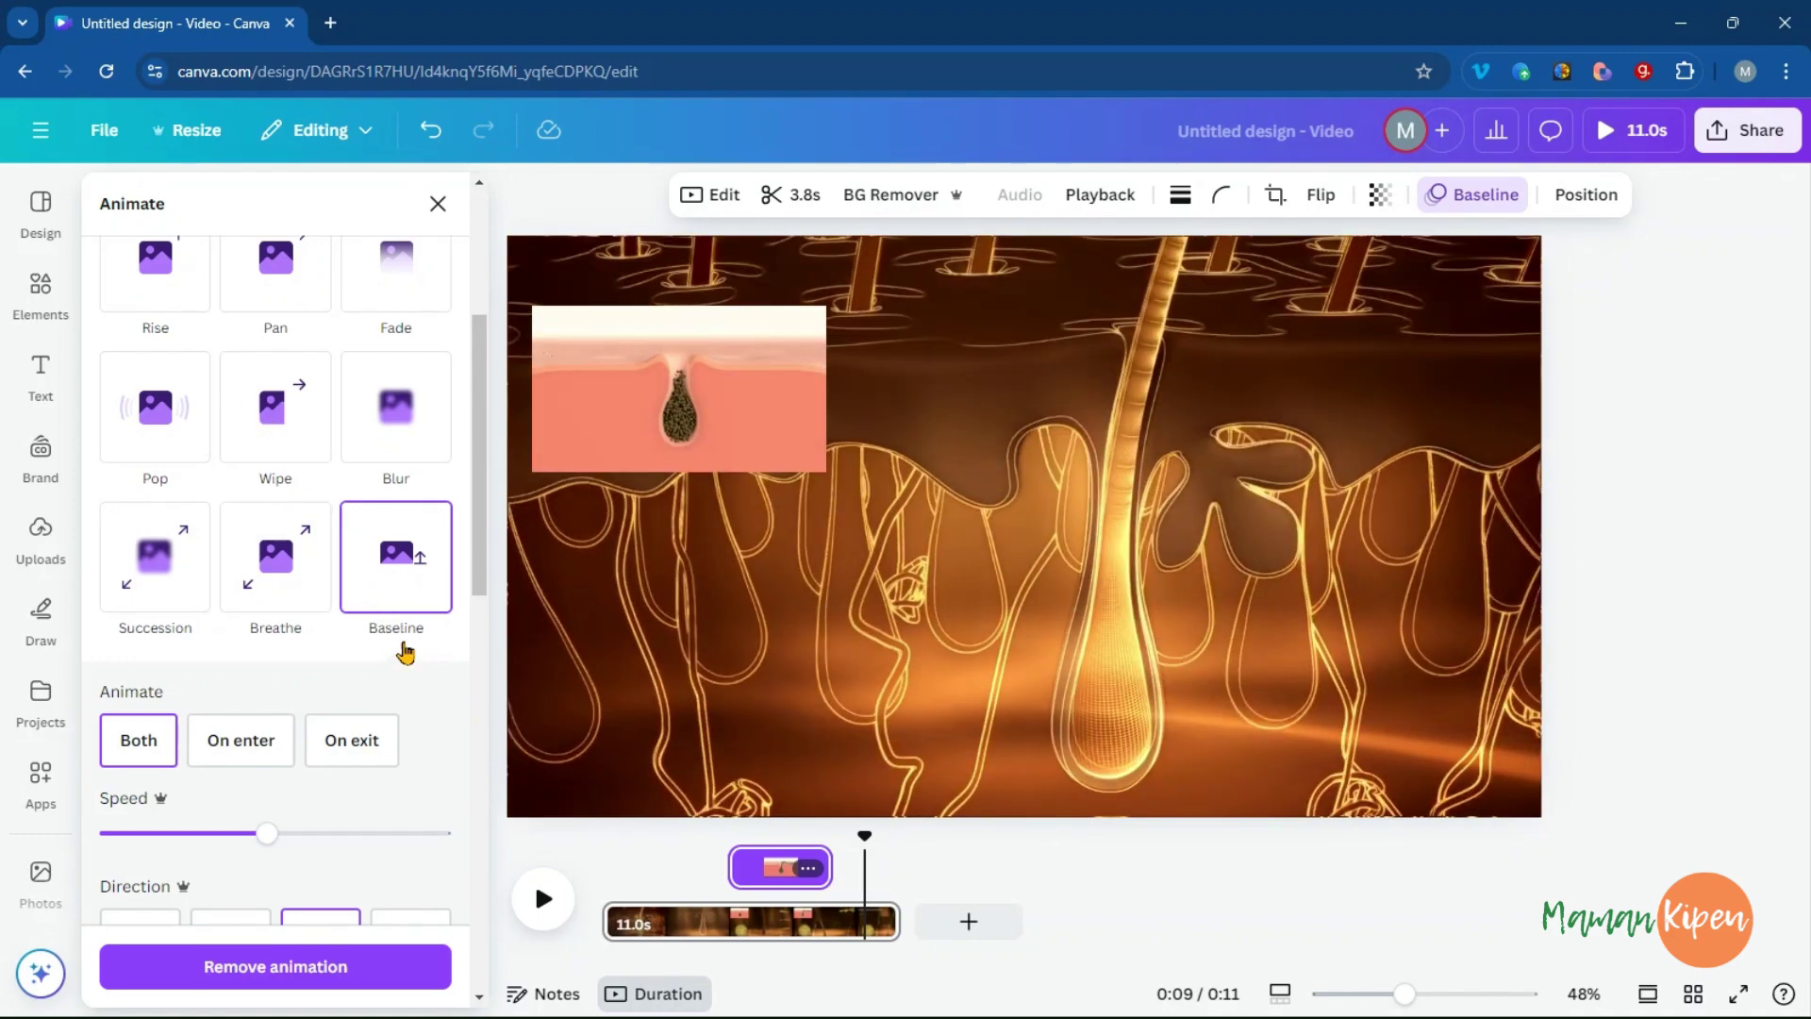
pyautogui.scroll(-3, 415, 665)
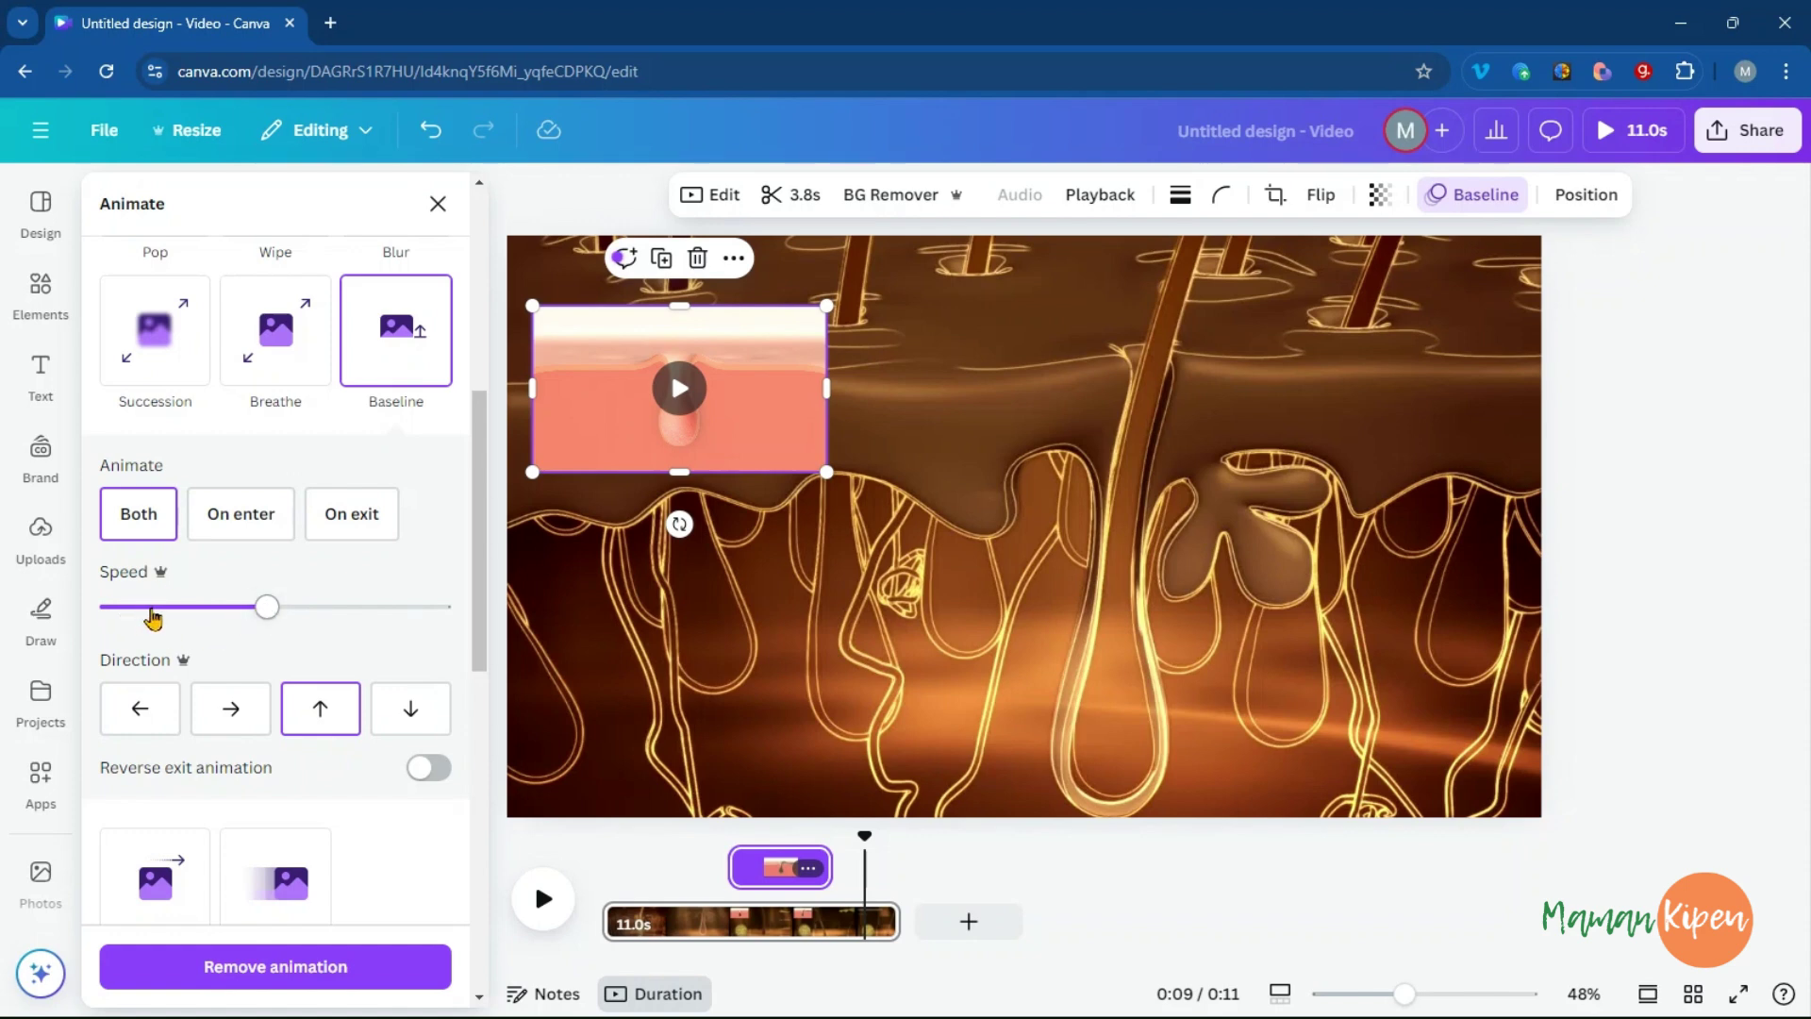
pyautogui.click(136, 526)
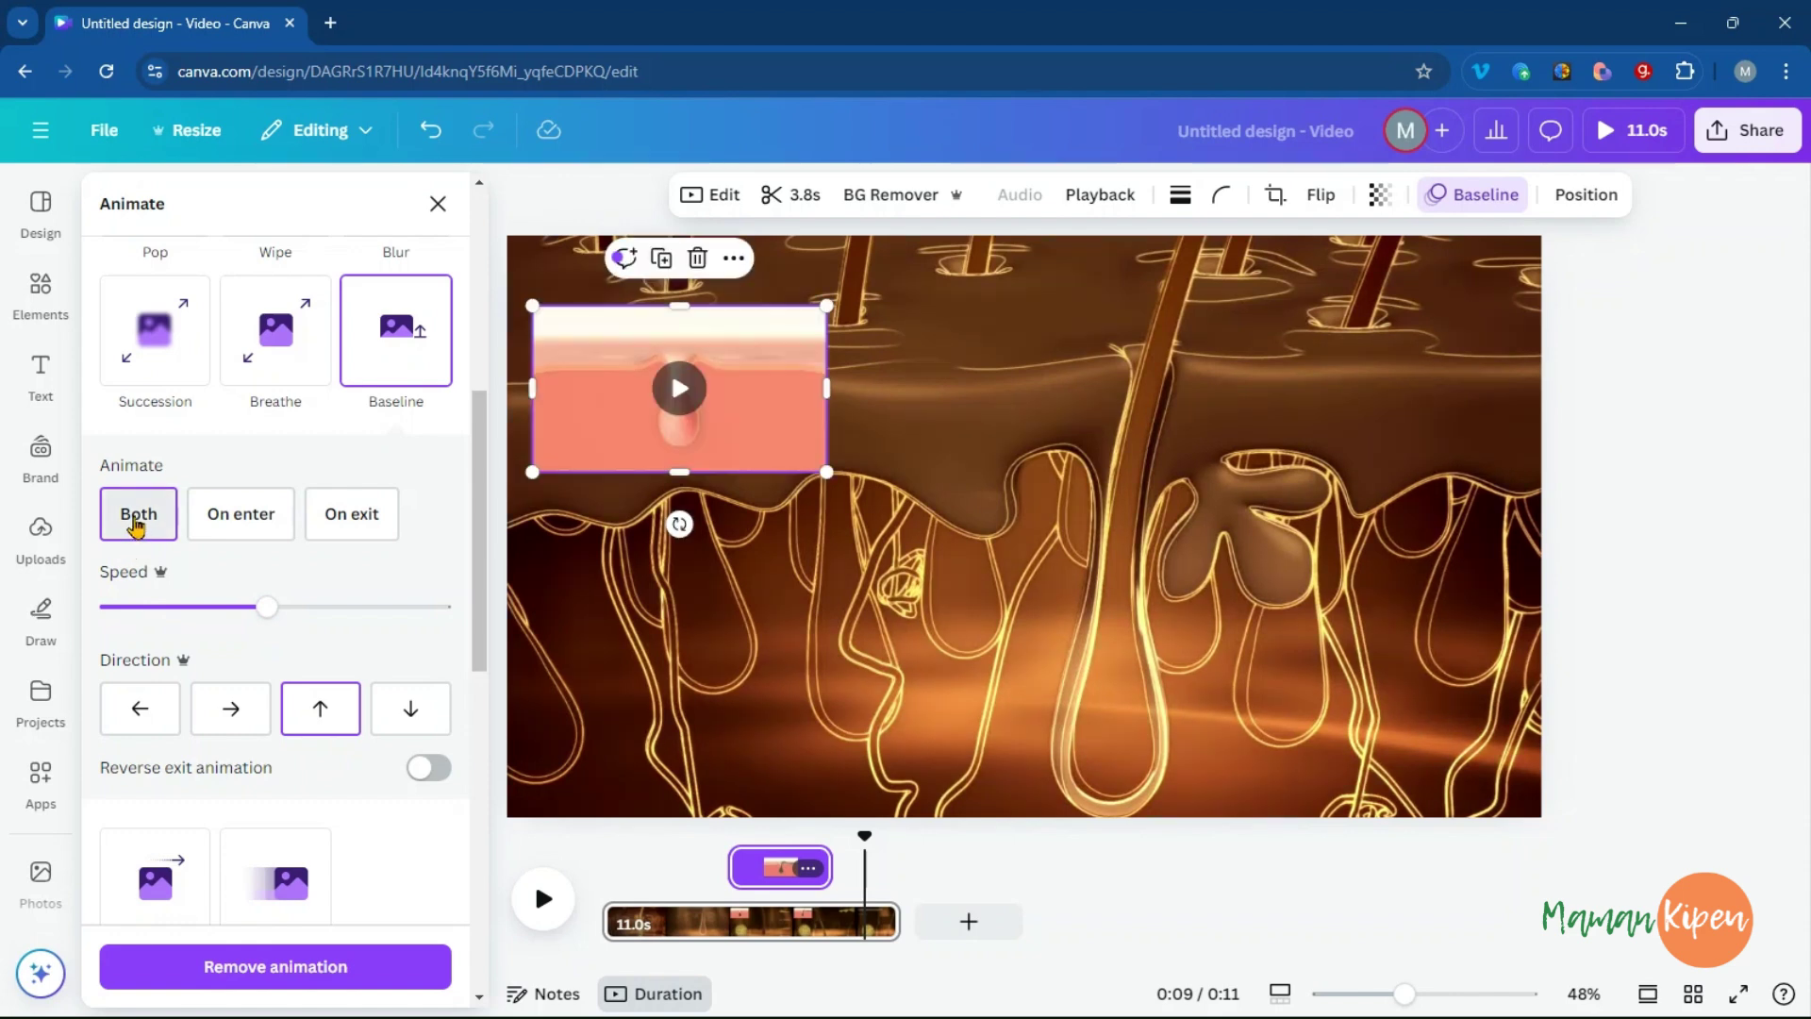
pyautogui.click(166, 534)
pyautogui.click(166, 517)
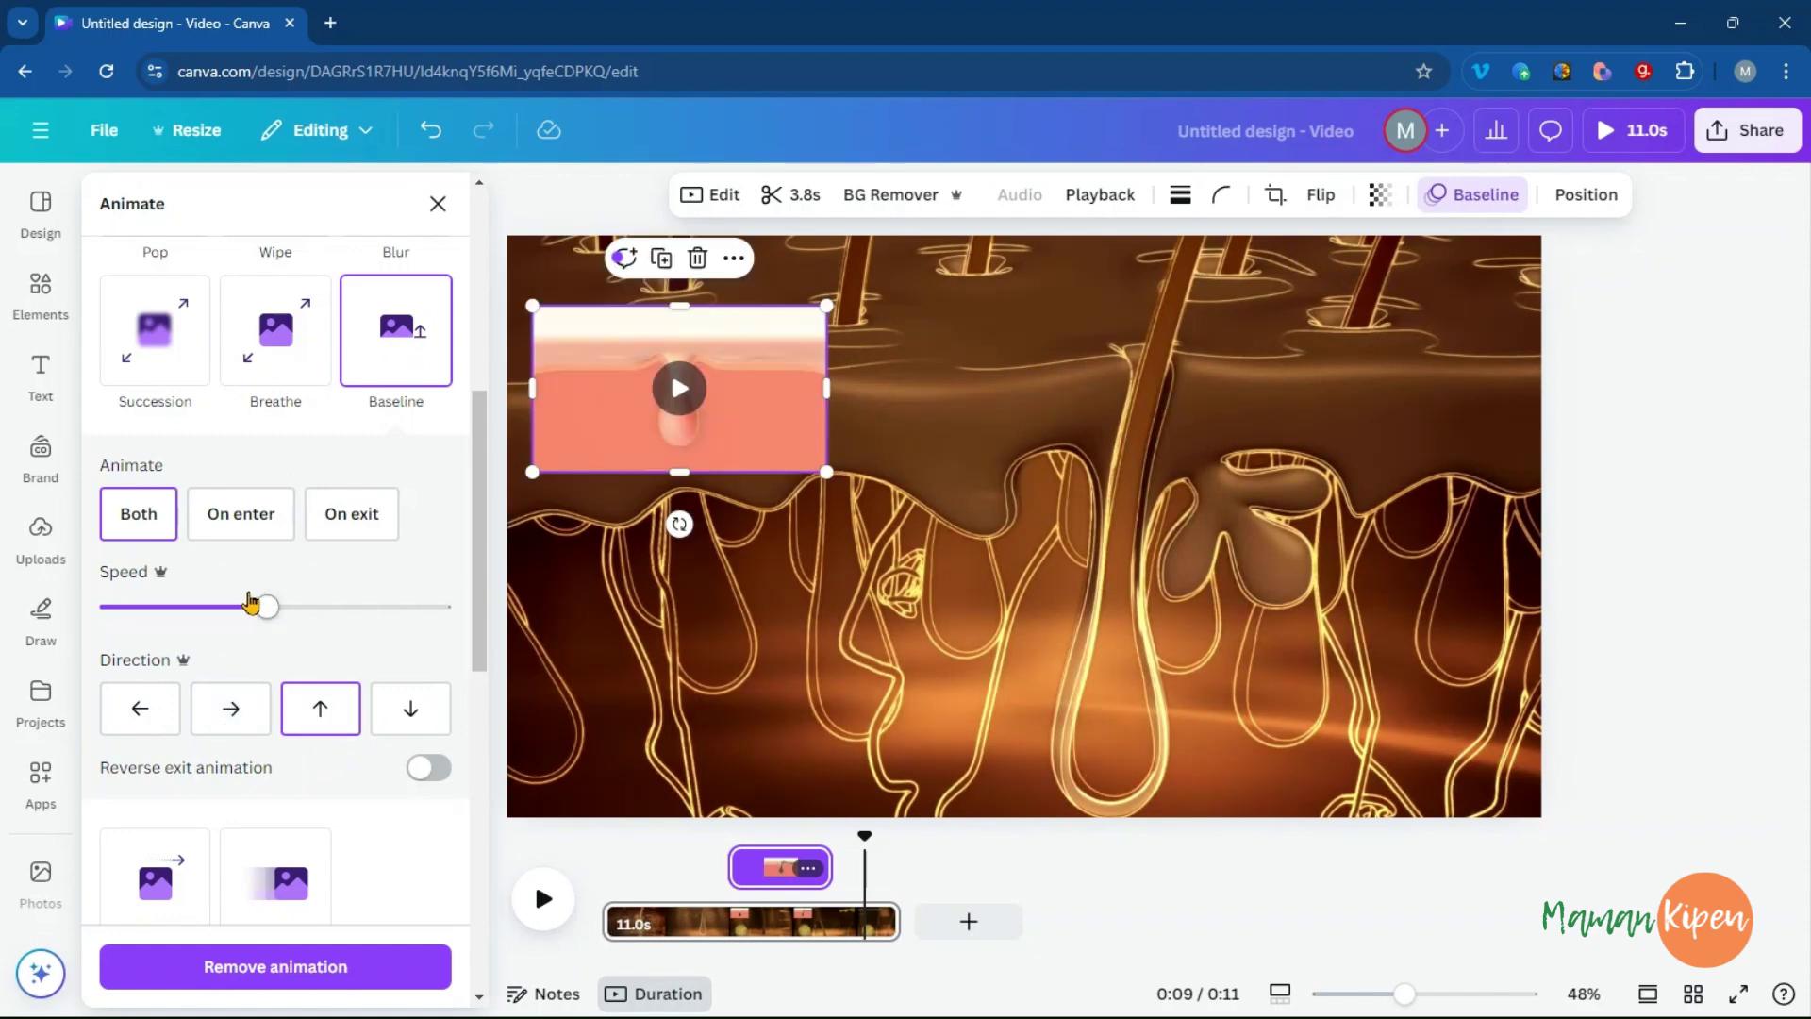
pyautogui.click(228, 717)
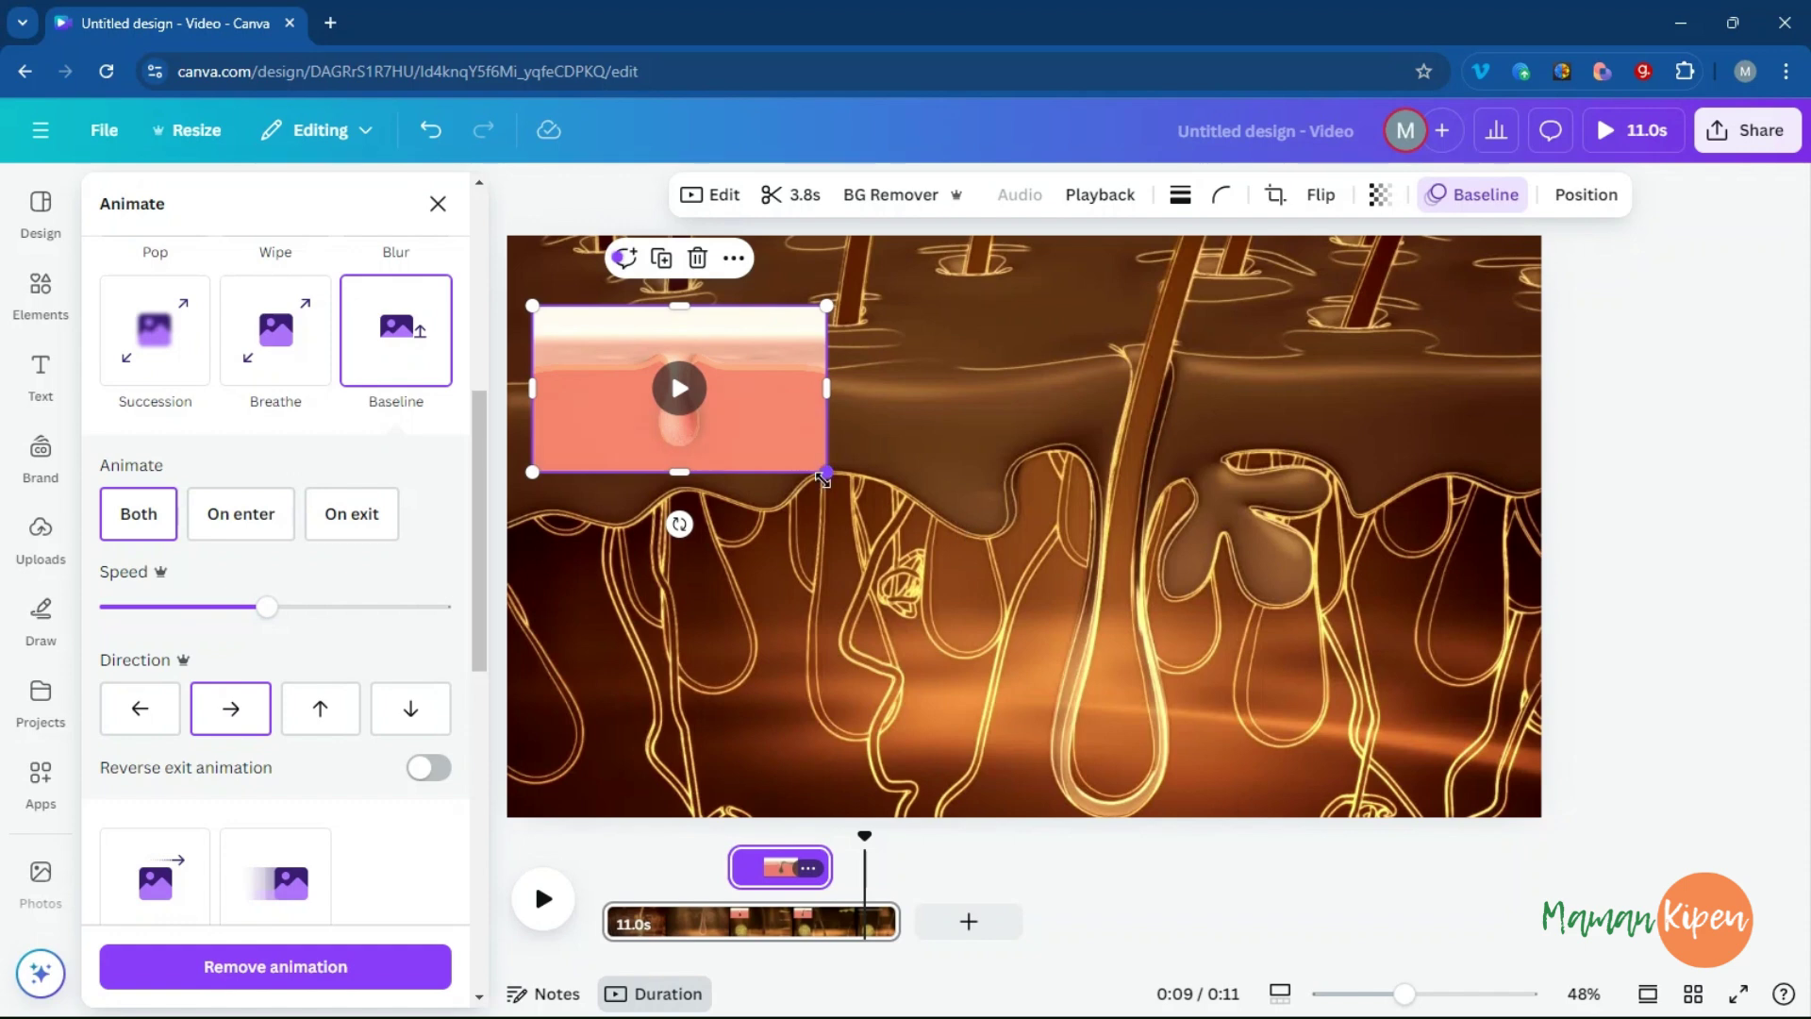
# - Apply the Wipe animation to the pore video and preview it from just before the clip starts
pyautogui.scroll(6, 254, 849)
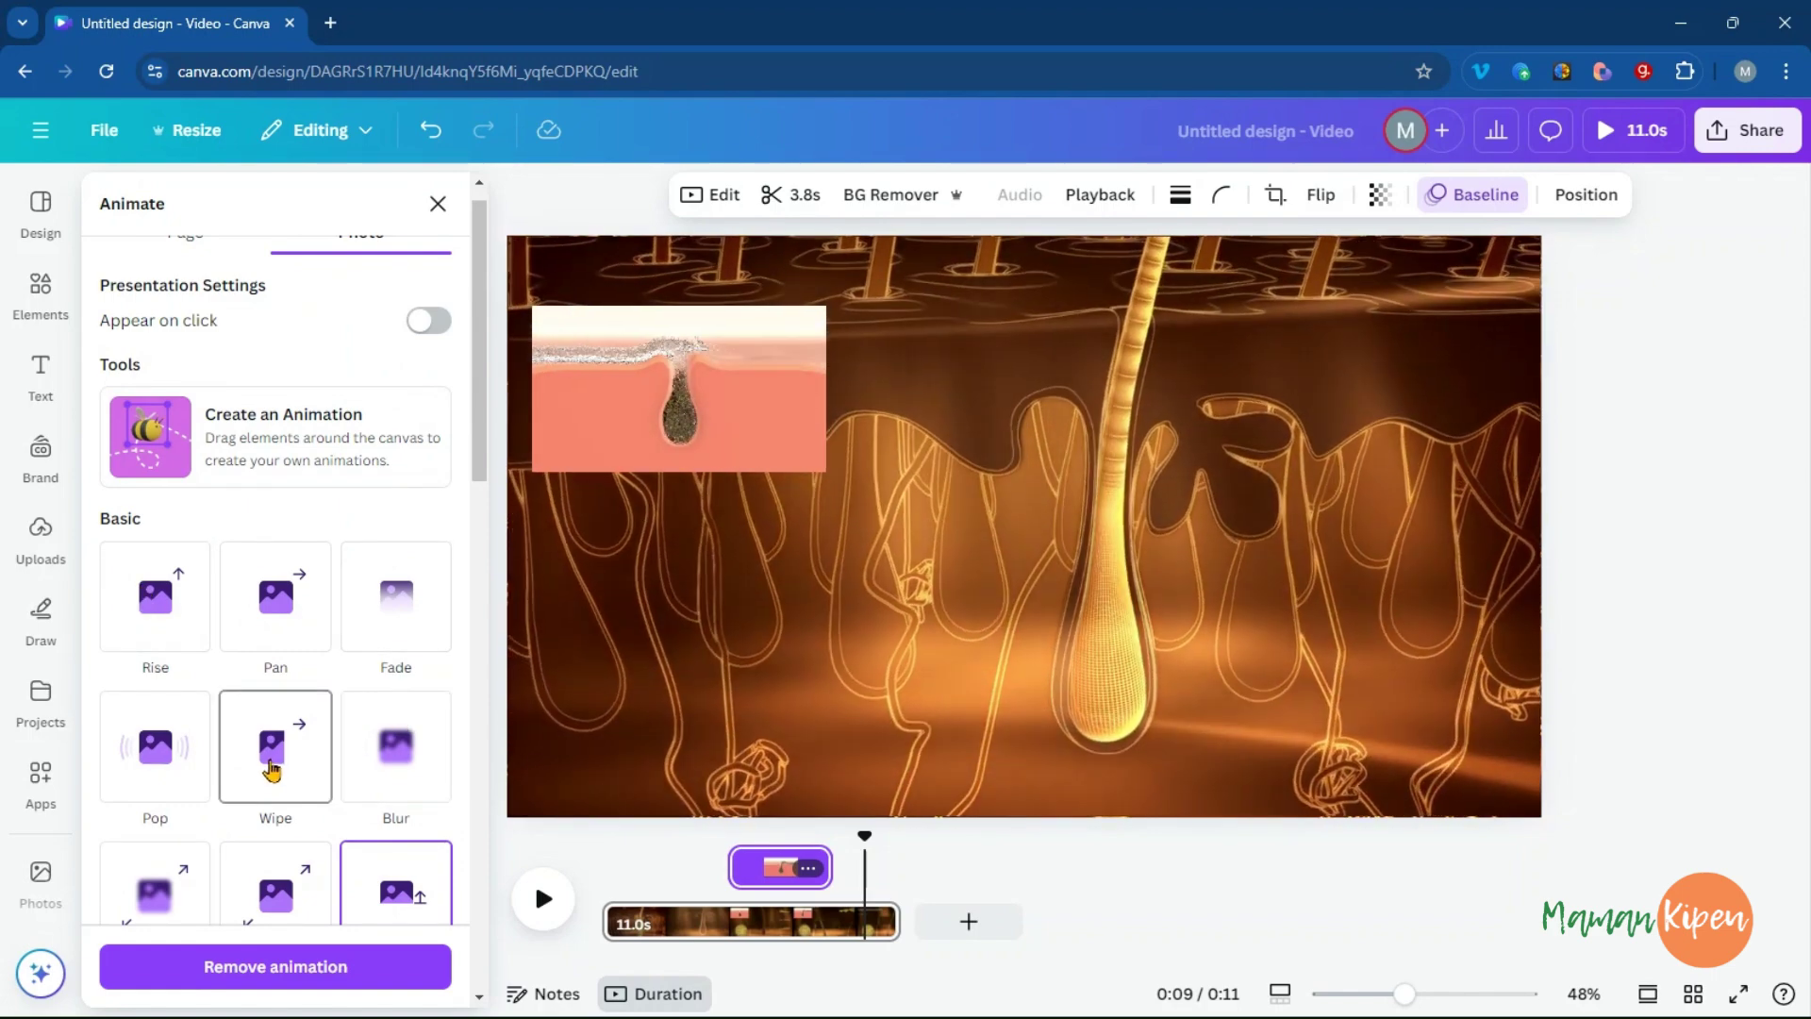
pyautogui.click(273, 771)
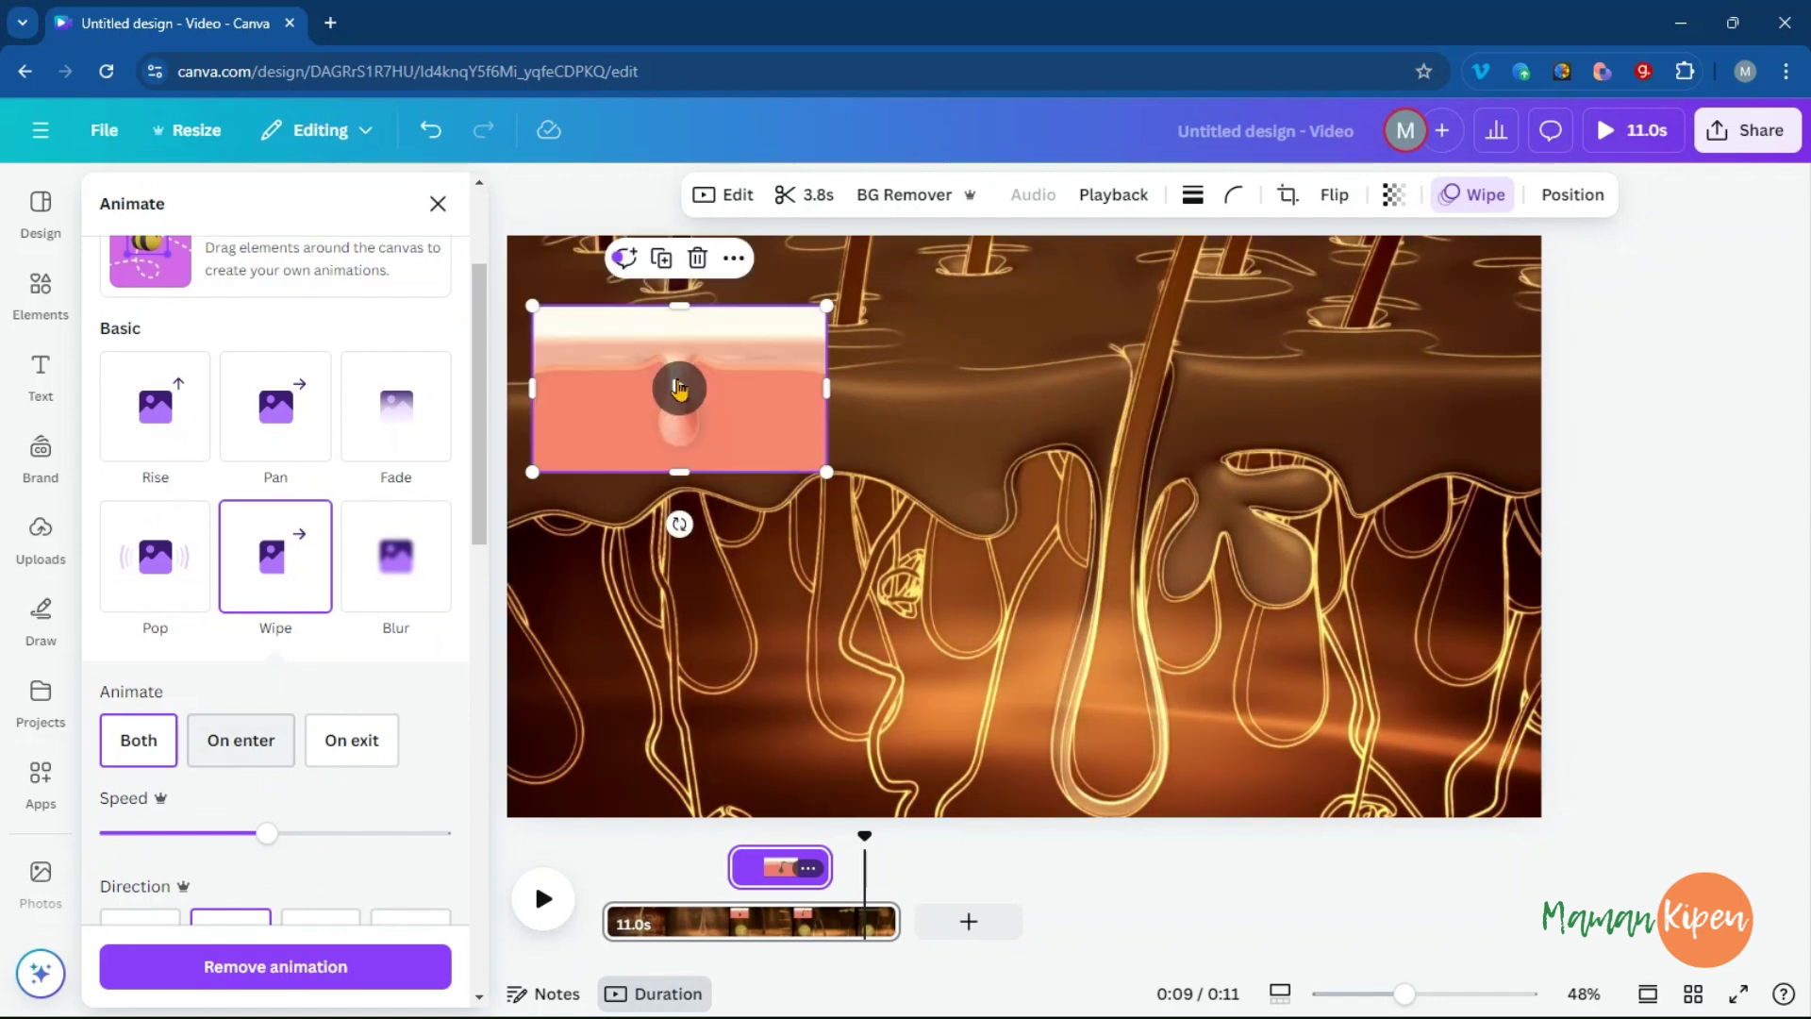
pyautogui.scroll(-10, 455, 728)
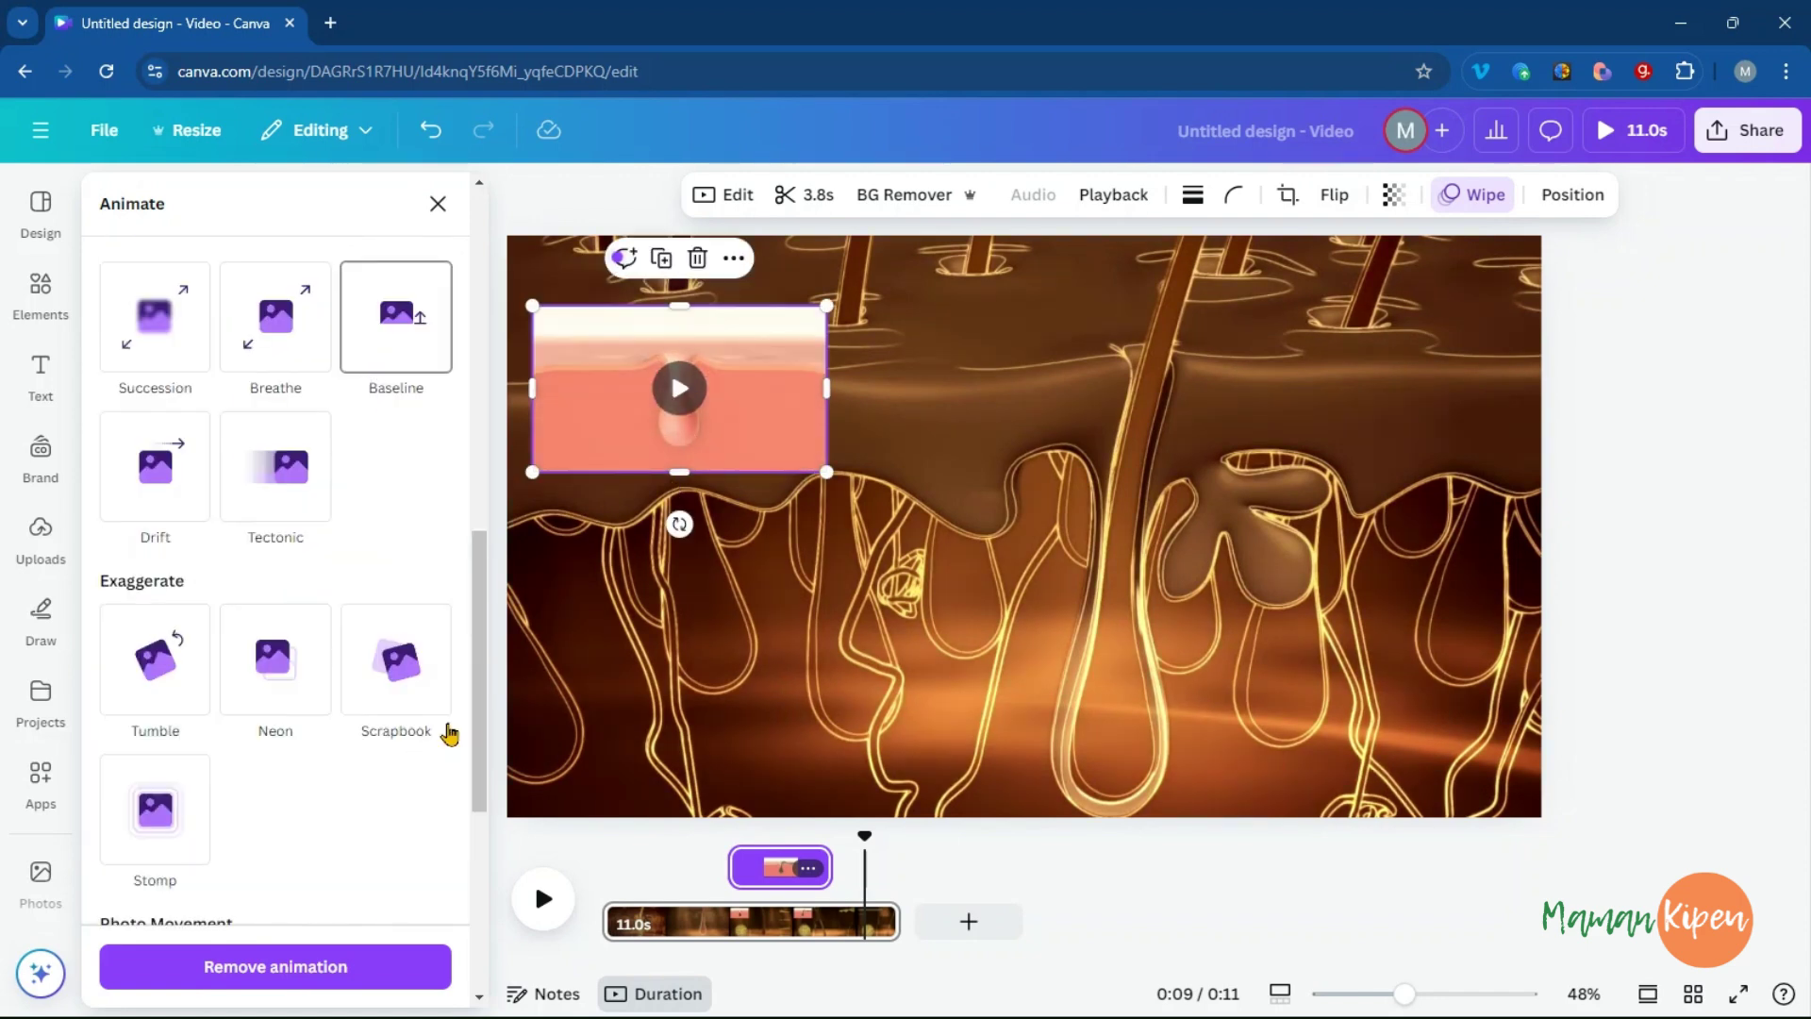
pyautogui.moveTo(618, 399)
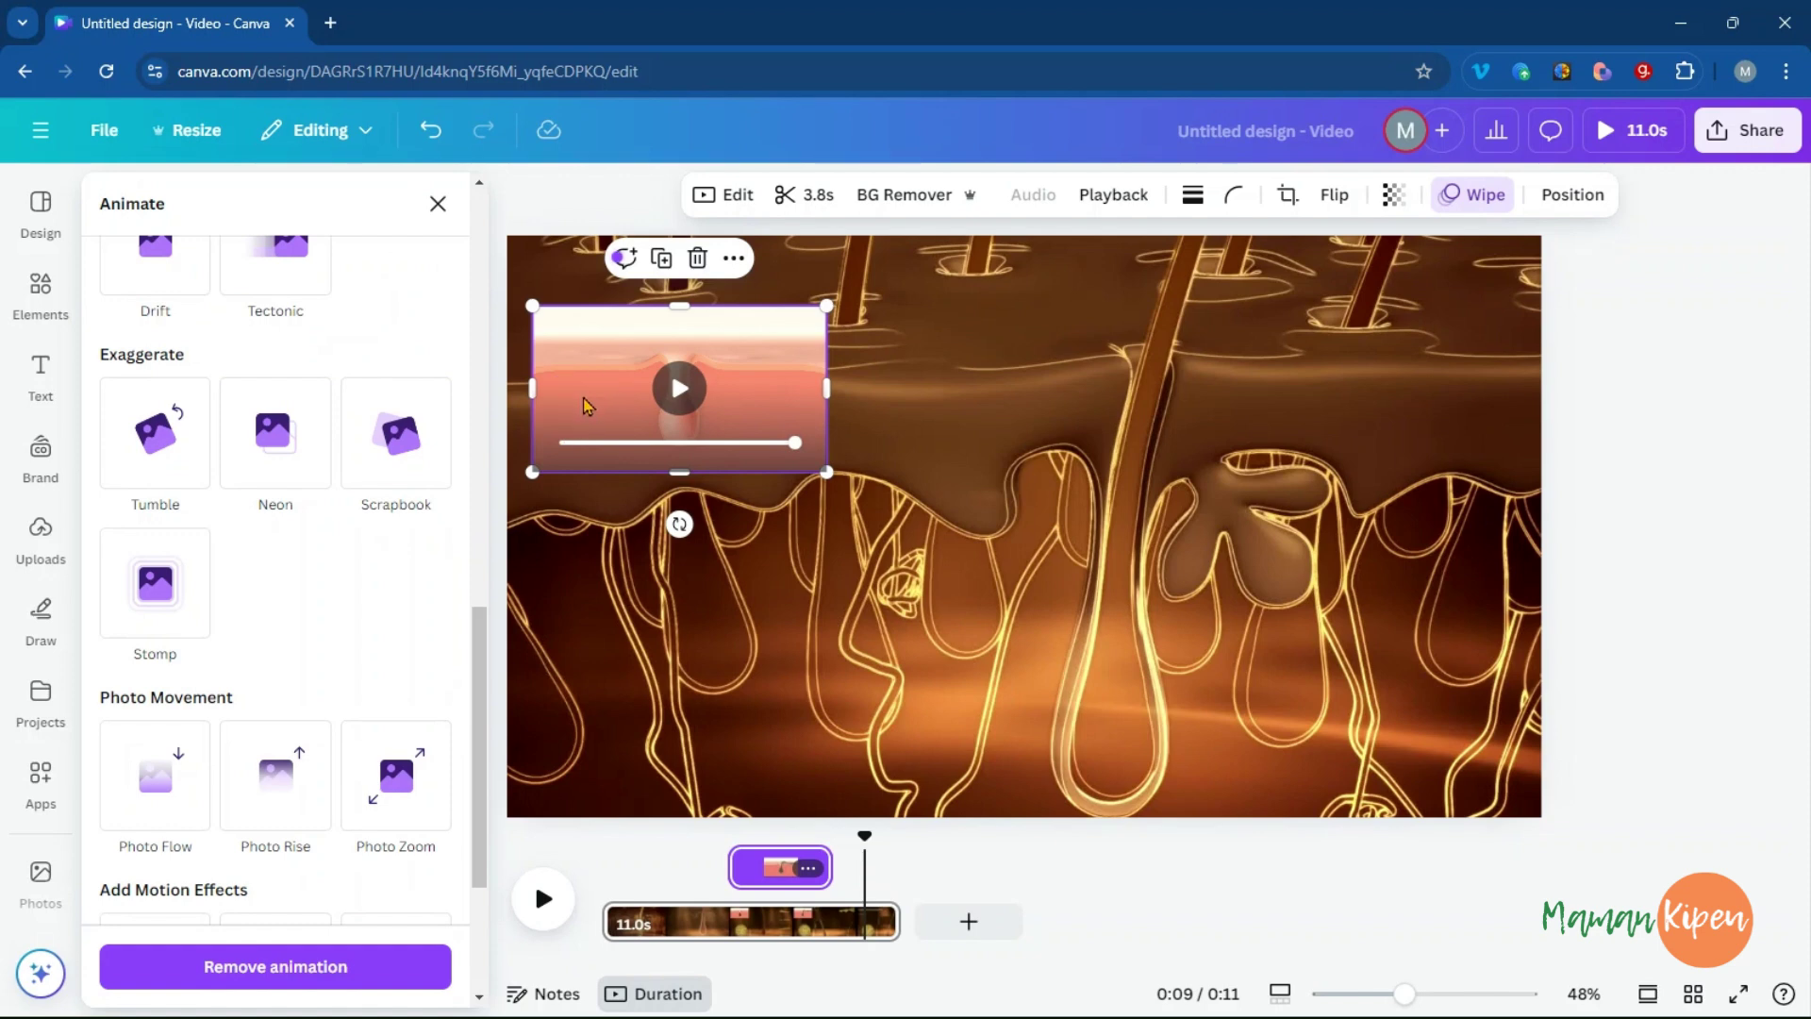
pyautogui.scroll(-3, 283, 717)
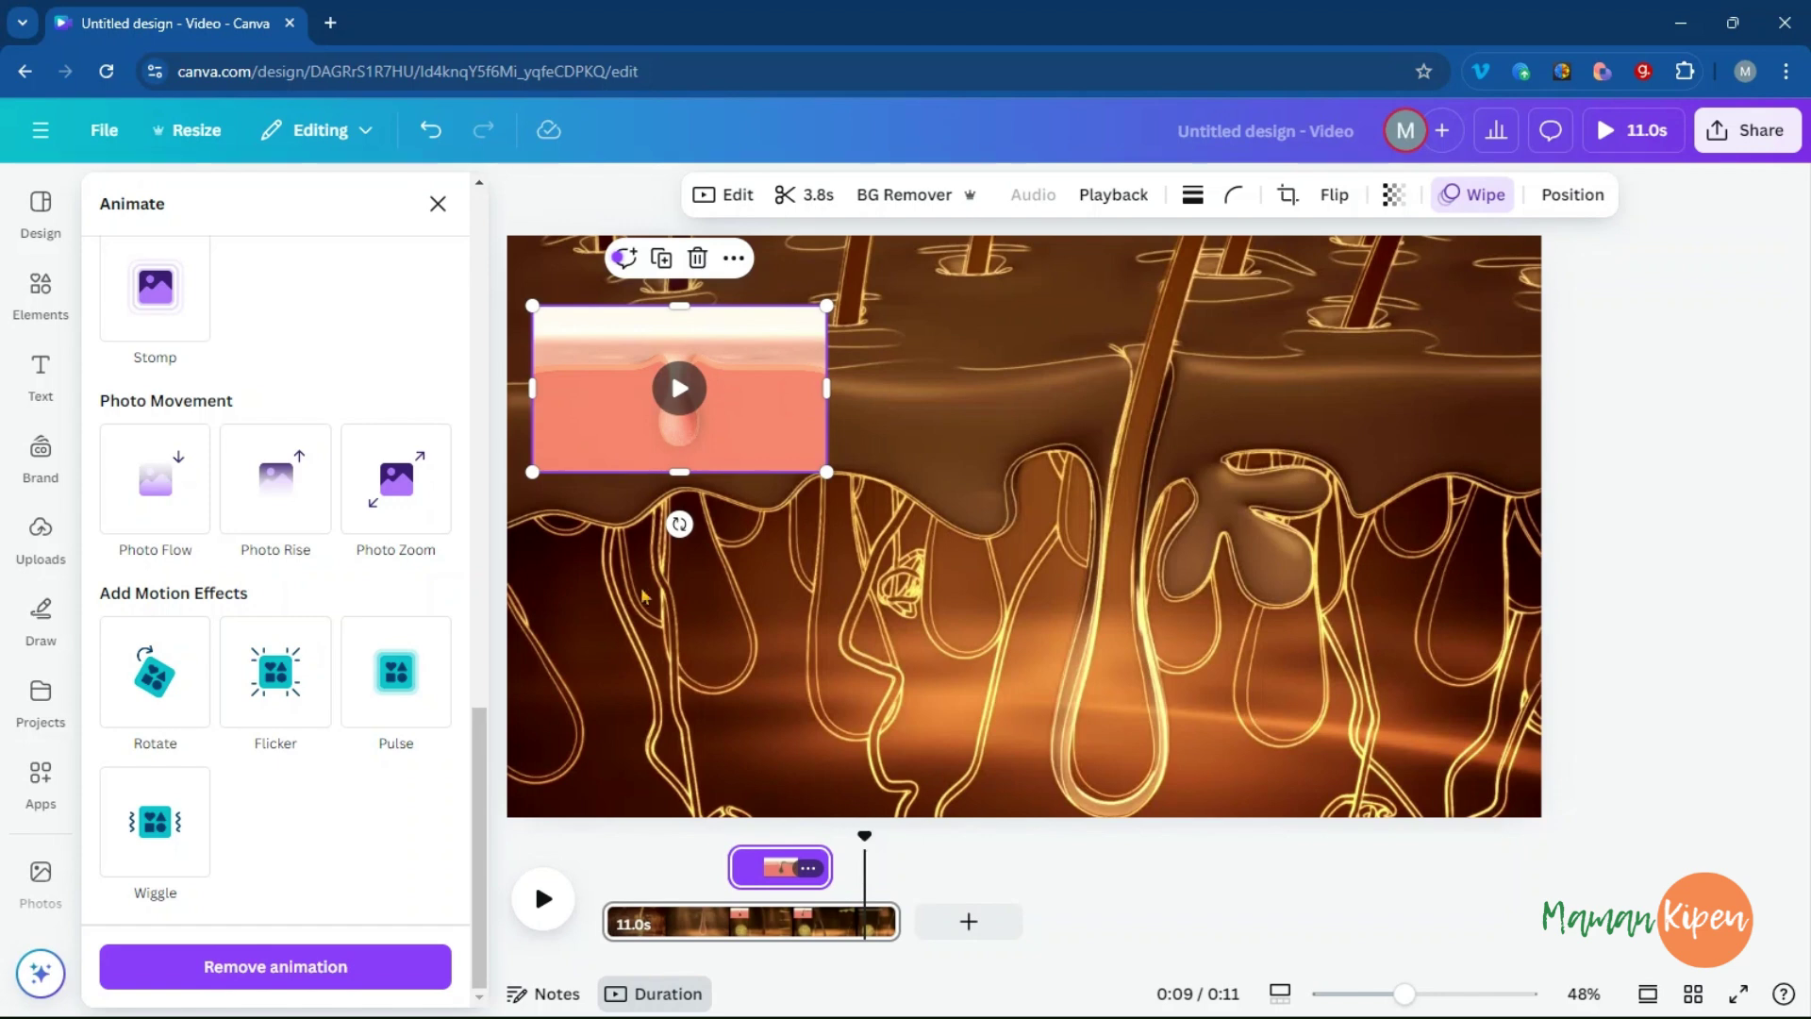
pyautogui.moveTo(866, 836); pyautogui.dragTo(720, 834)
pyautogui.click(555, 919)
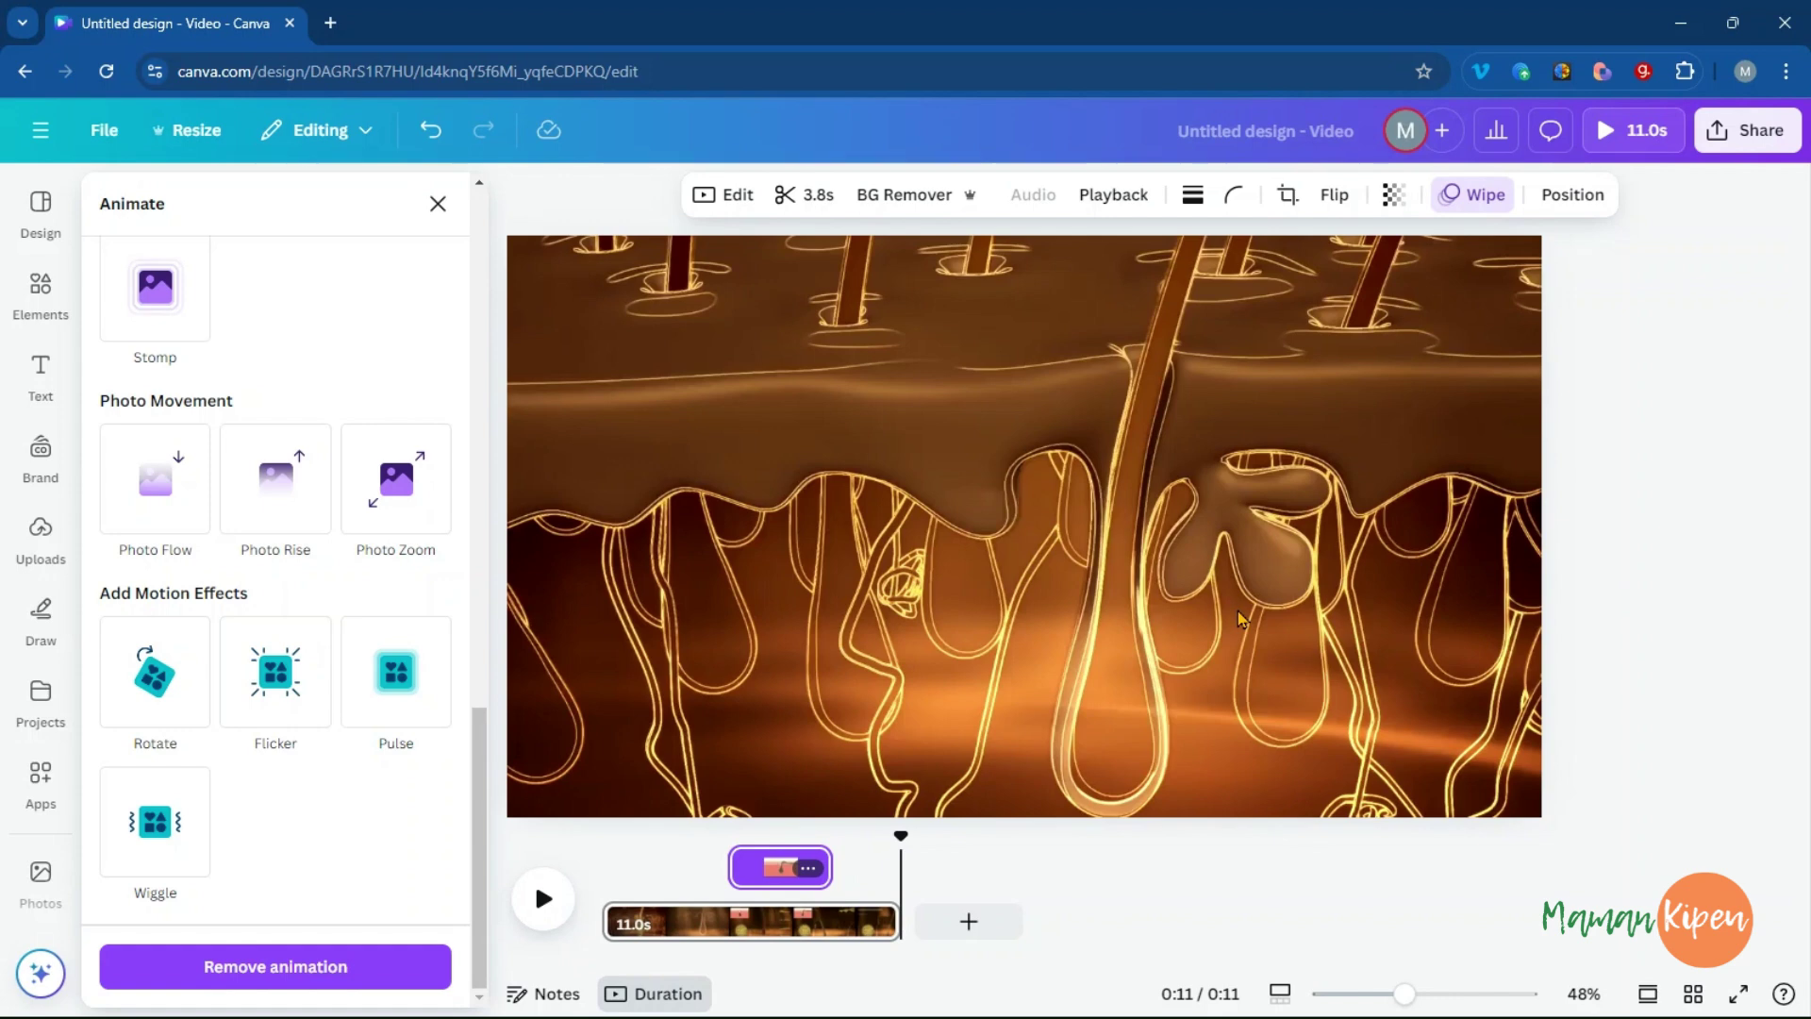
# - Duplicate the 11-second page and select the copy on the timeline
pyautogui.click(861, 929)
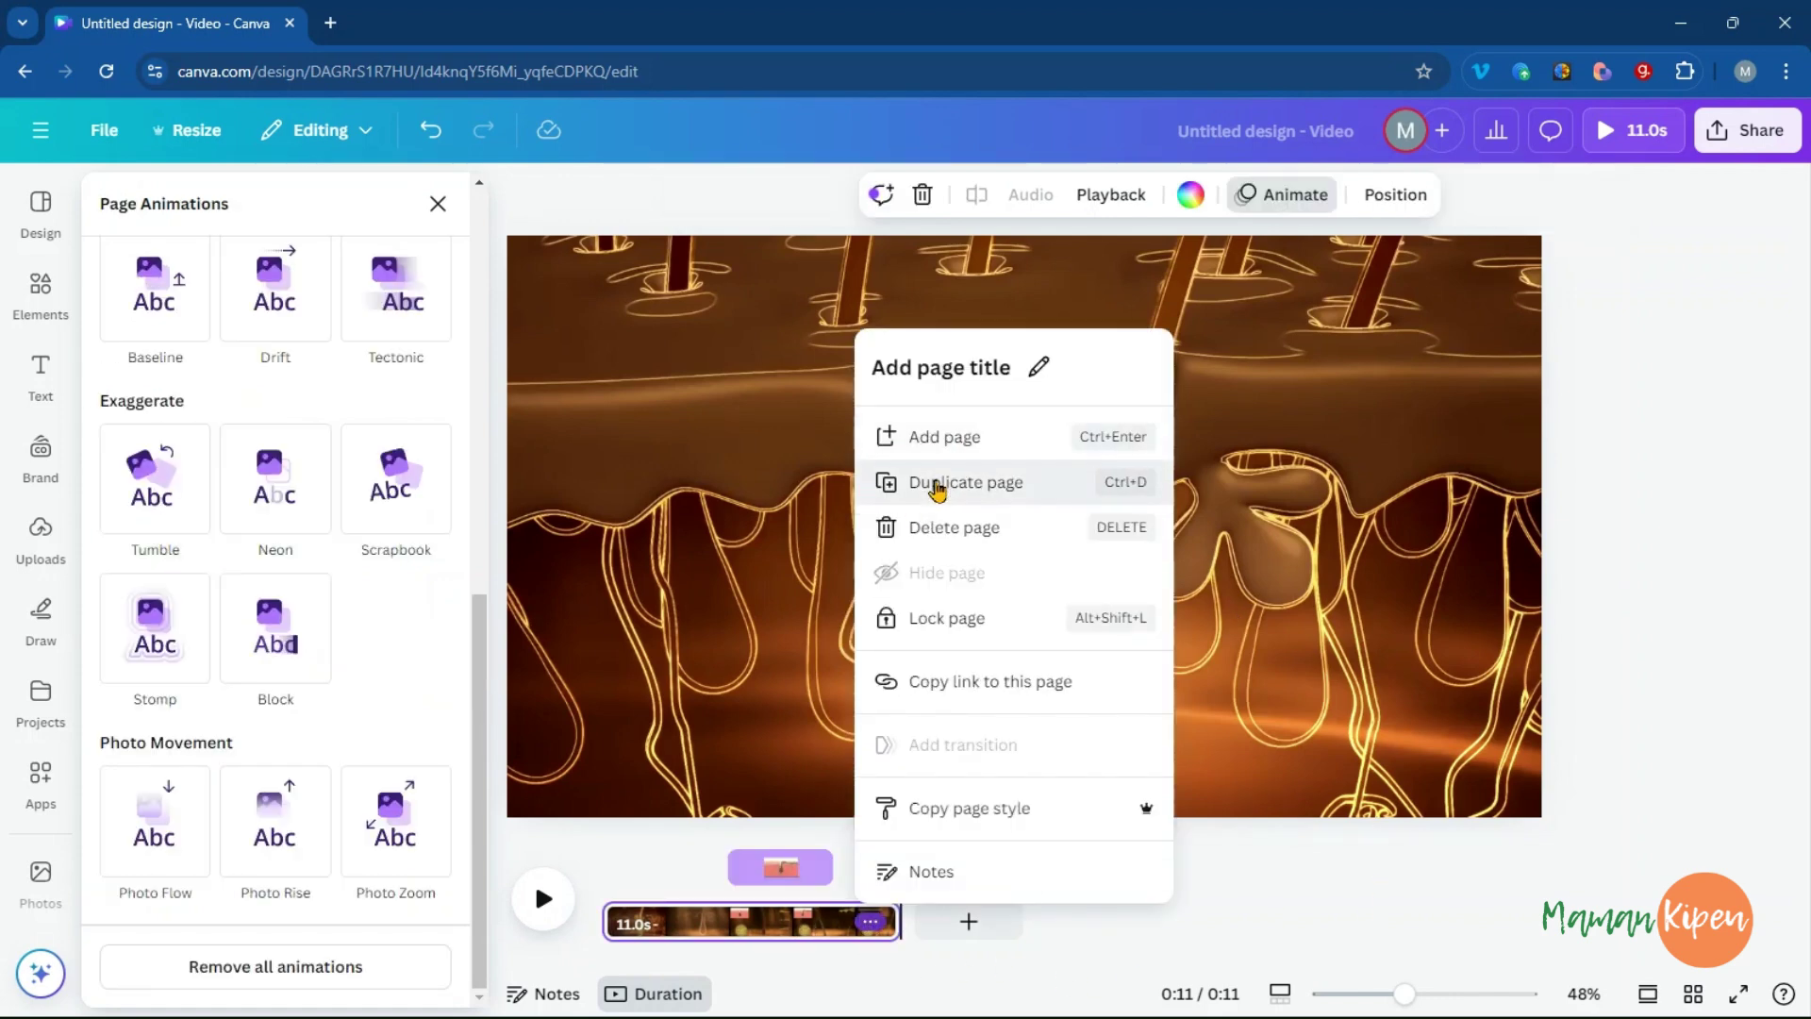
pyautogui.hotkey('ctrl', 'd')
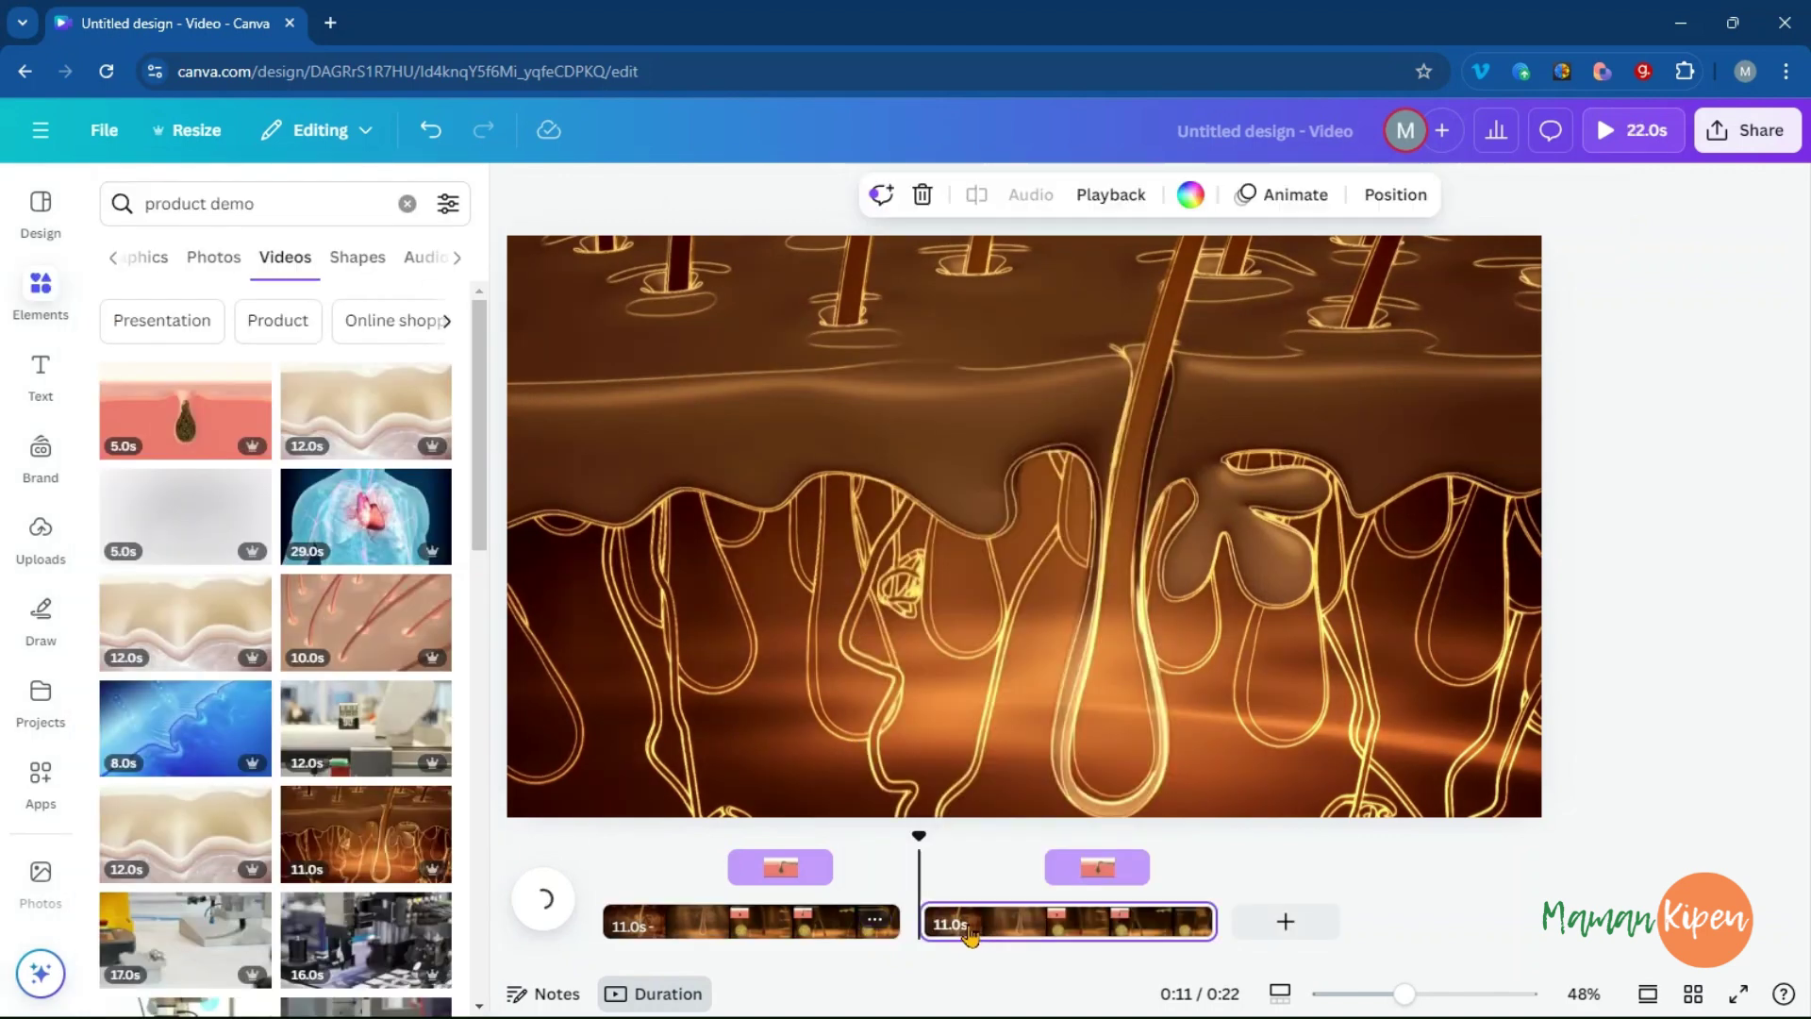
pyautogui.moveTo(915, 933)
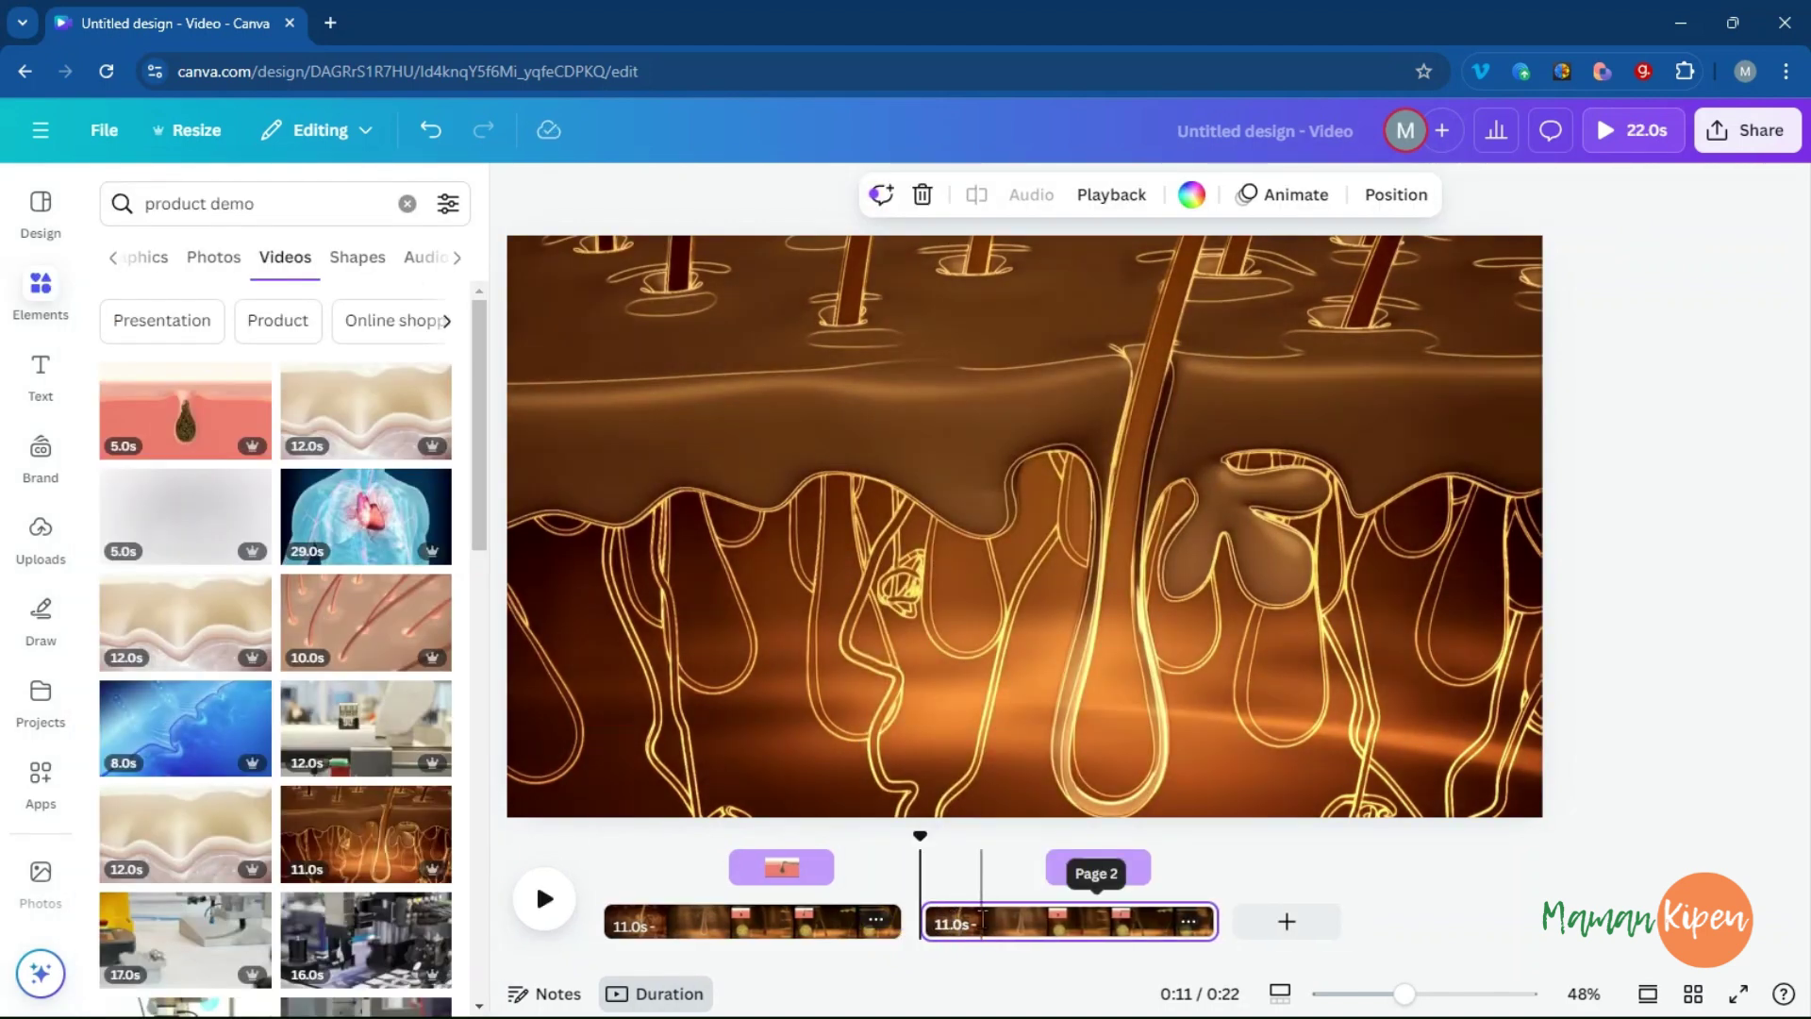
pyautogui.click(1028, 934)
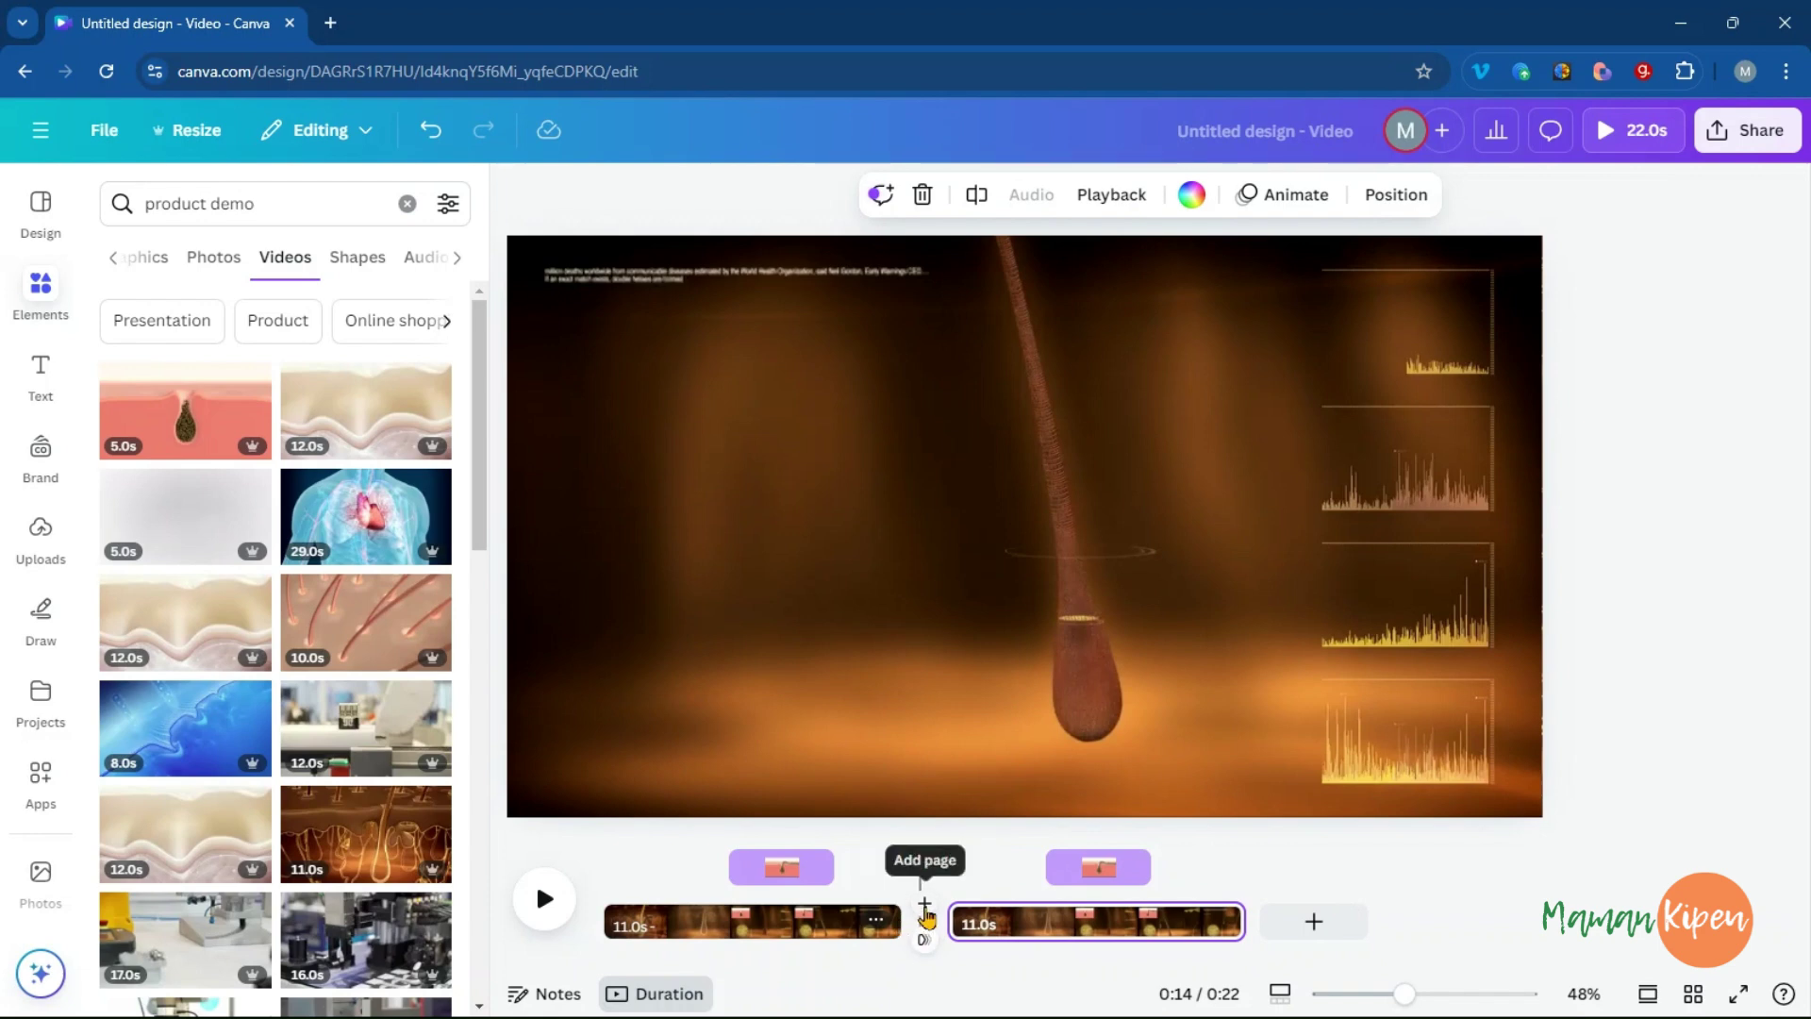
# - Add a page between the two existing pages and set the 12-second skin layer video as its background
pyautogui.click(925, 908)
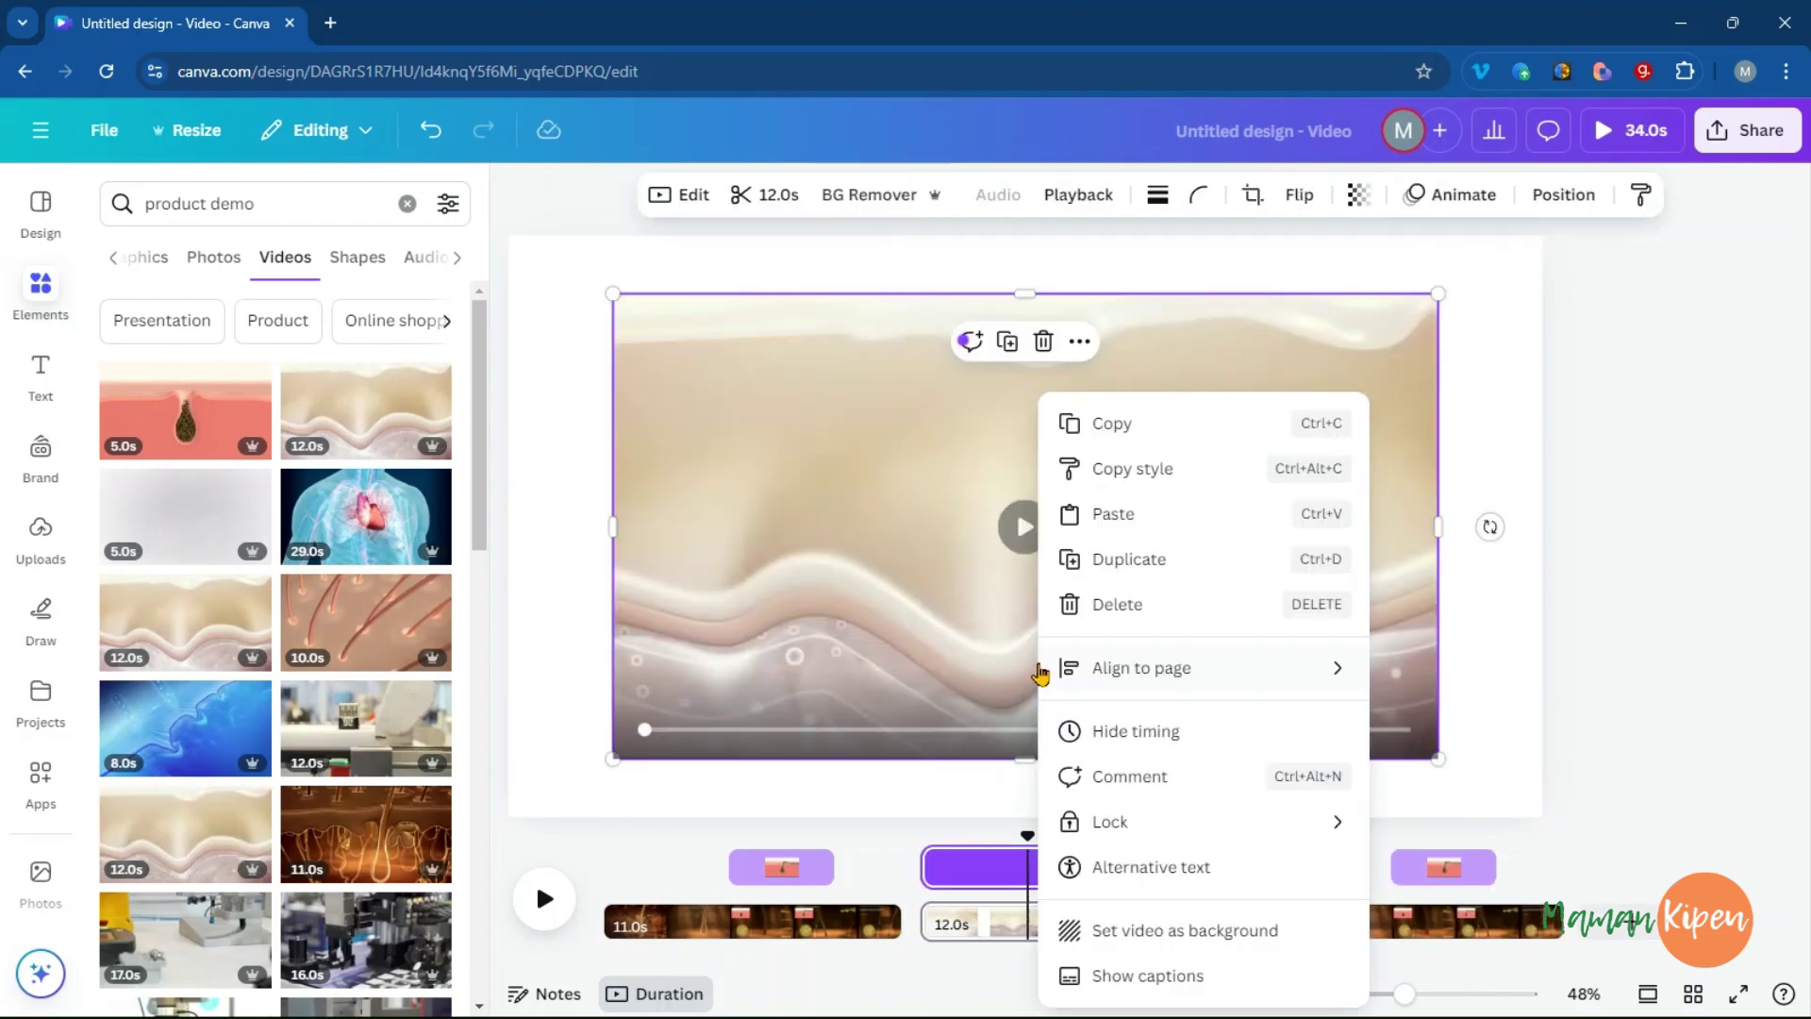
pyautogui.rightClick(1035, 634)
pyautogui.click(1103, 931)
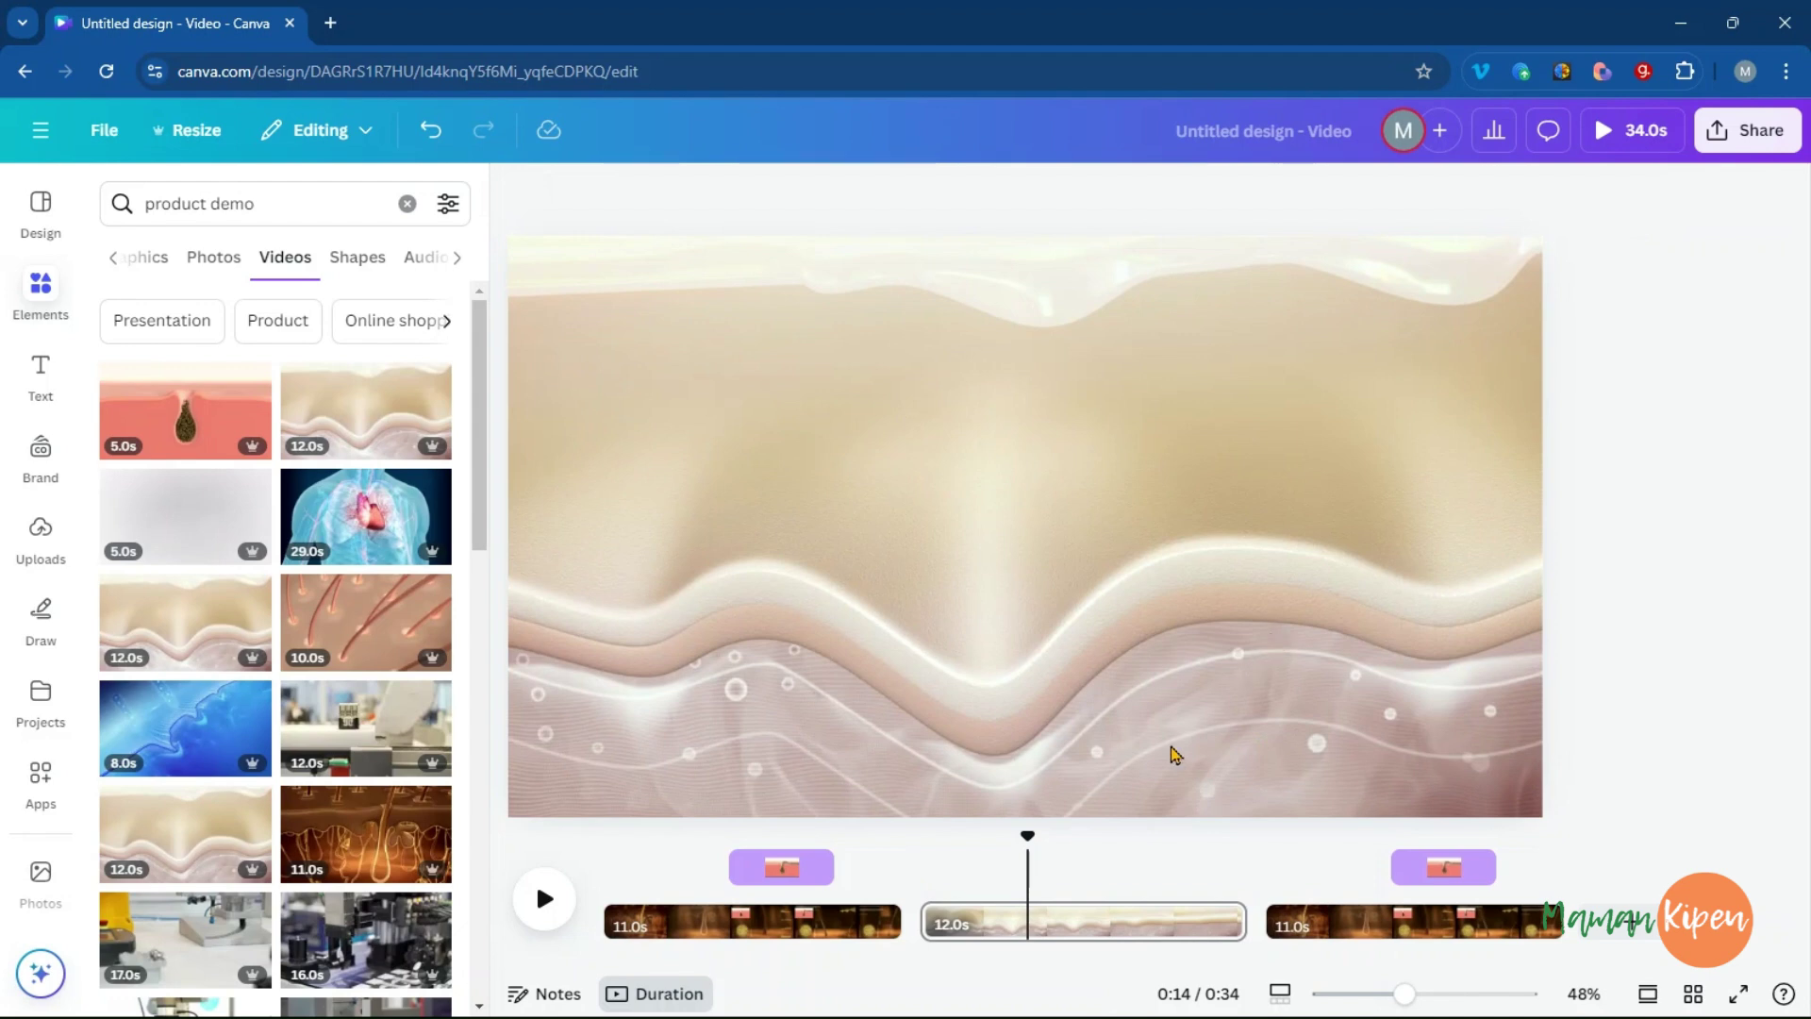
# - Delete the 12-second skin layer page and the duplicated 11-second page, keeping only the first page
pyautogui.click(1019, 941)
pyautogui.press('Delete')
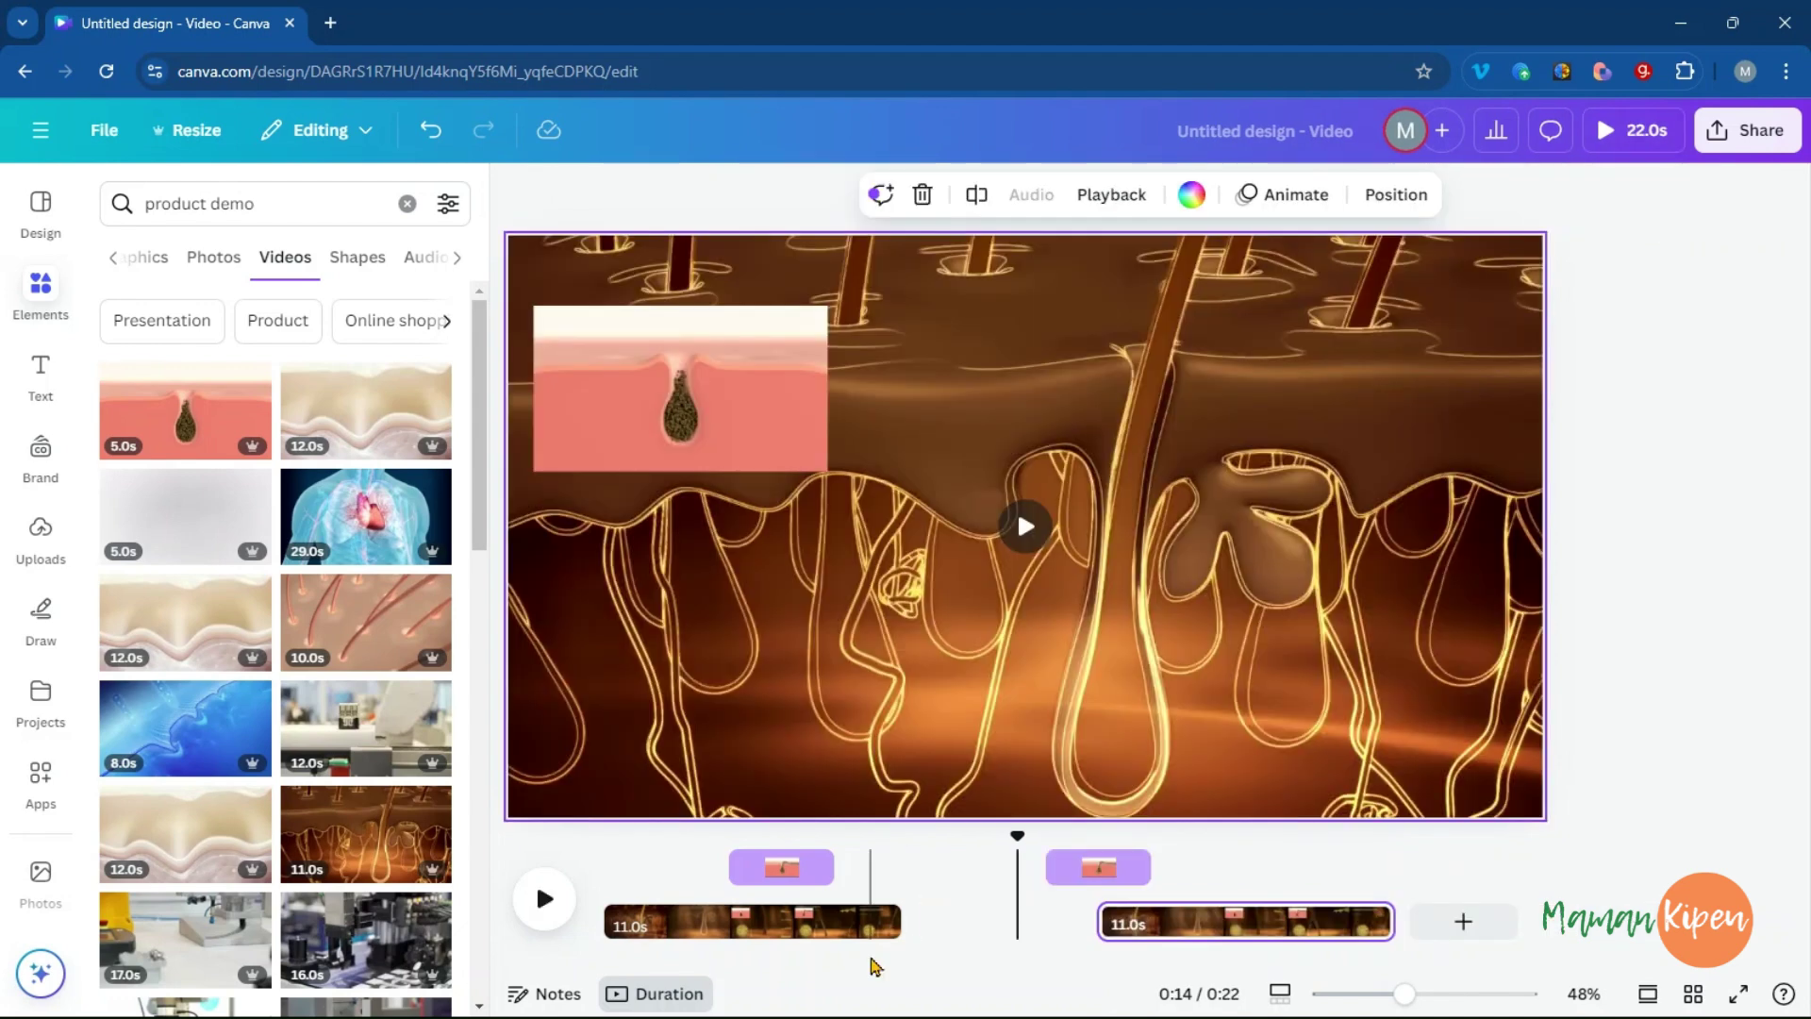
pyautogui.click(779, 934)
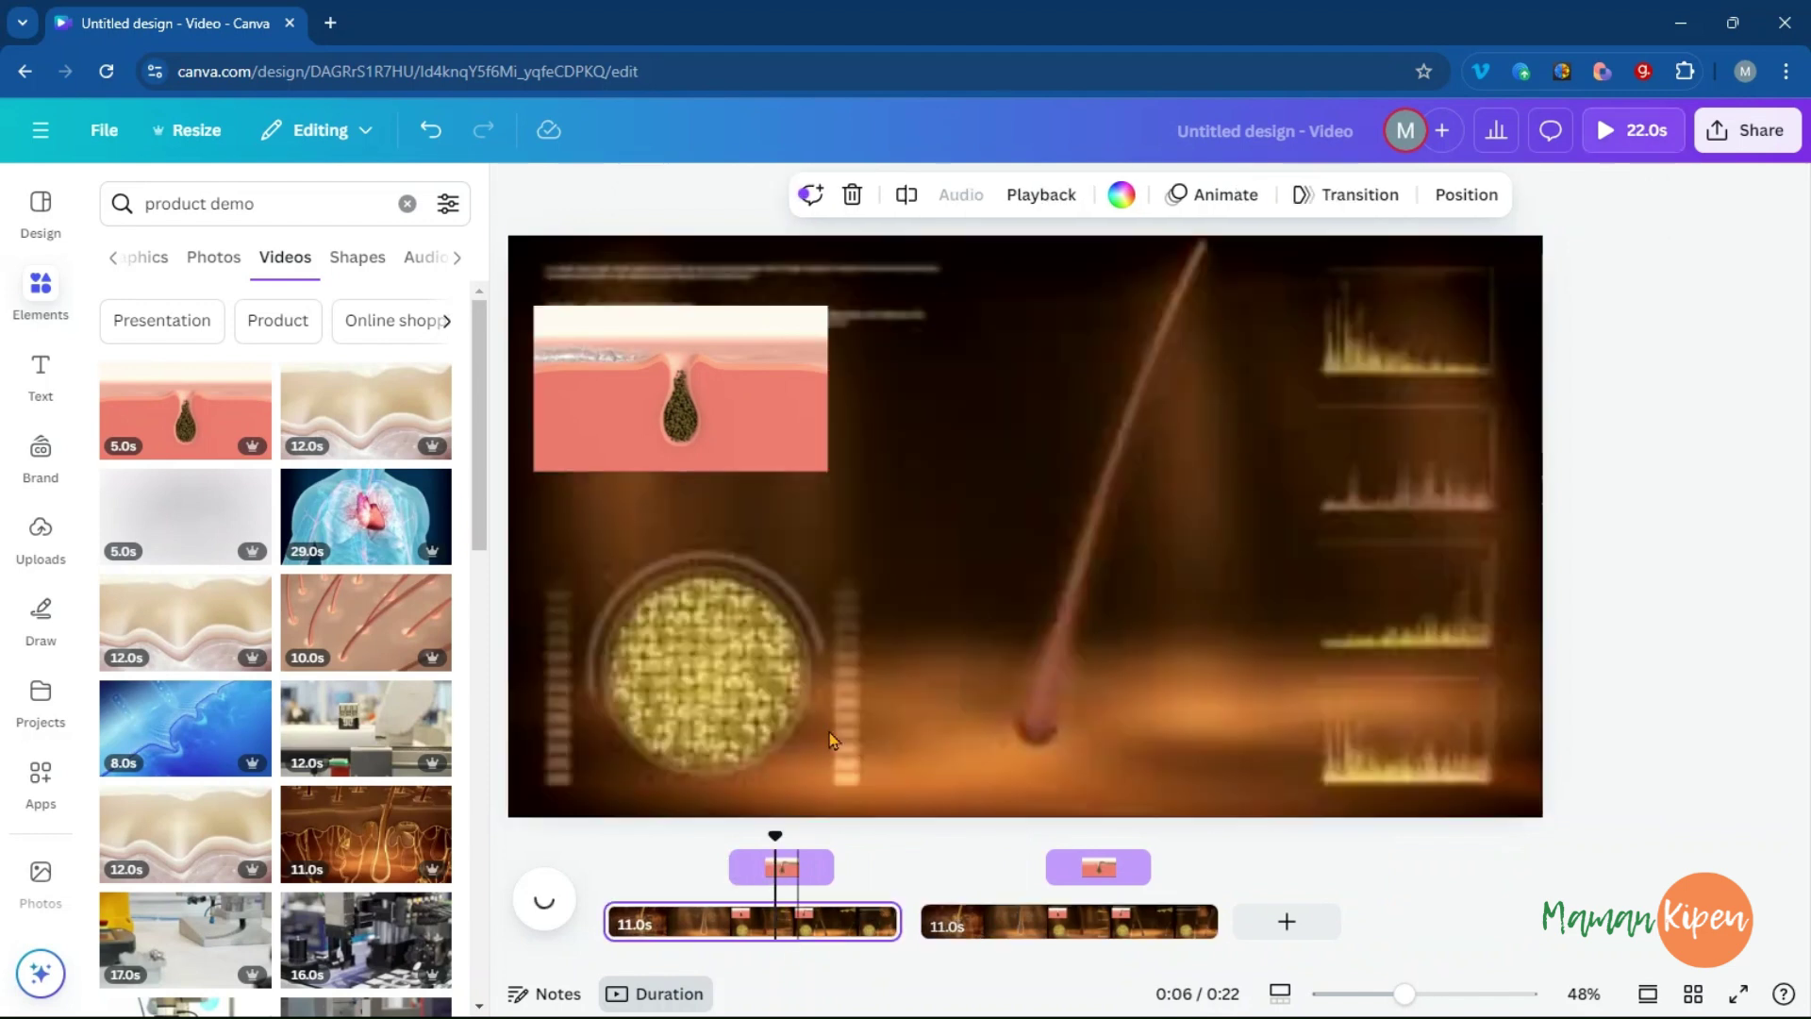
pyautogui.click(987, 937)
pyautogui.press('Delete')
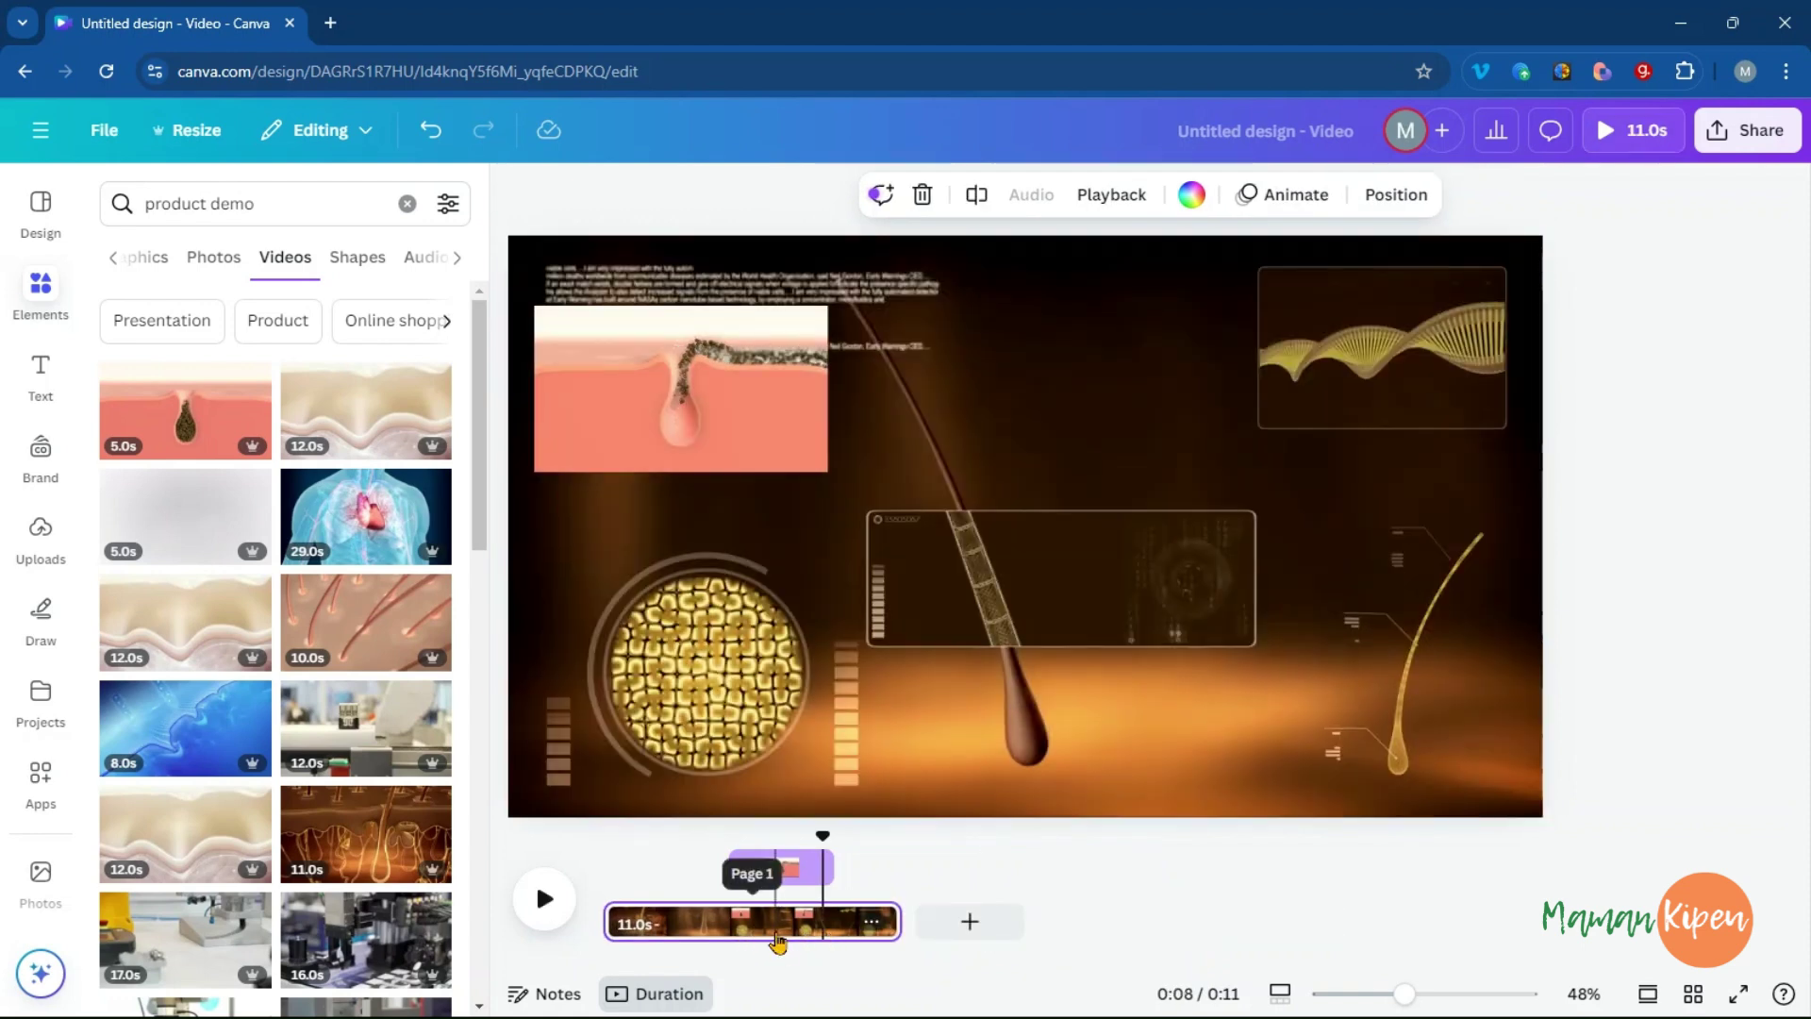
# - Enlarge the overlaid pore video and stretch its edges until it covers the entire page
pyautogui.click(657, 405)
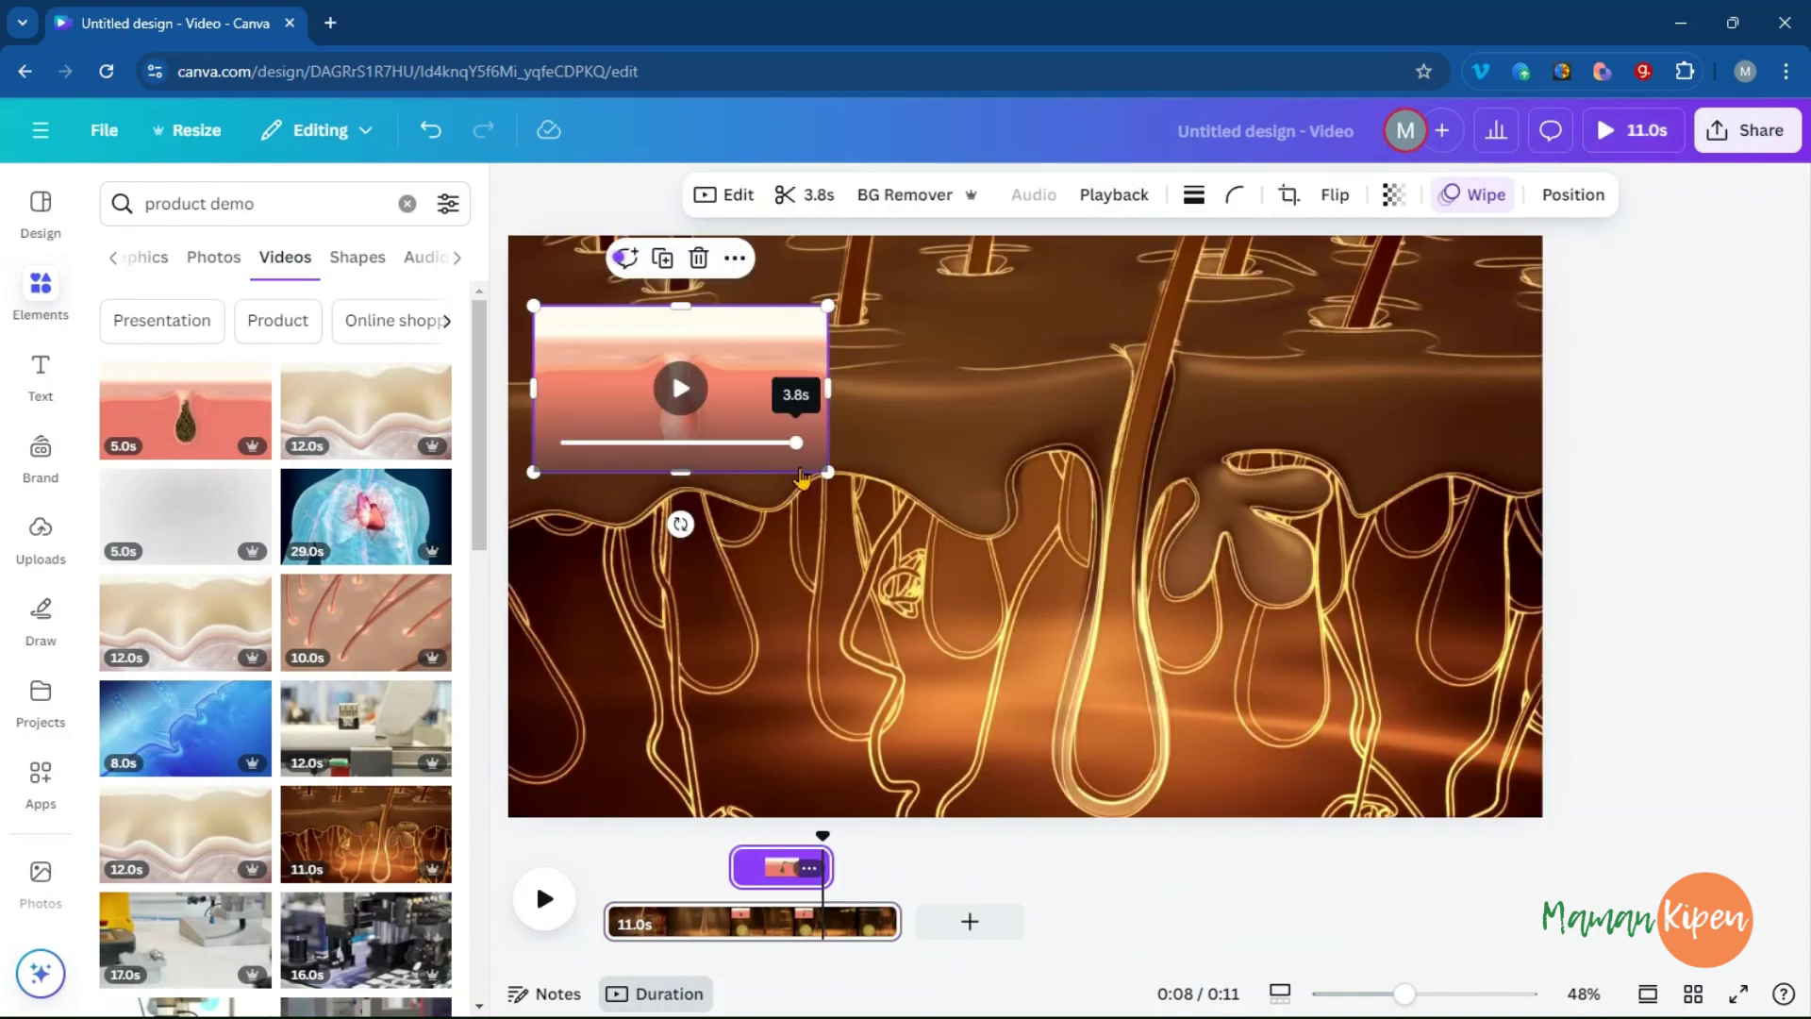
pyautogui.moveTo(828, 471); pyautogui.dragTo(1484, 832)
pyautogui.moveTo(975, 361); pyautogui.dragTo(950, 372)
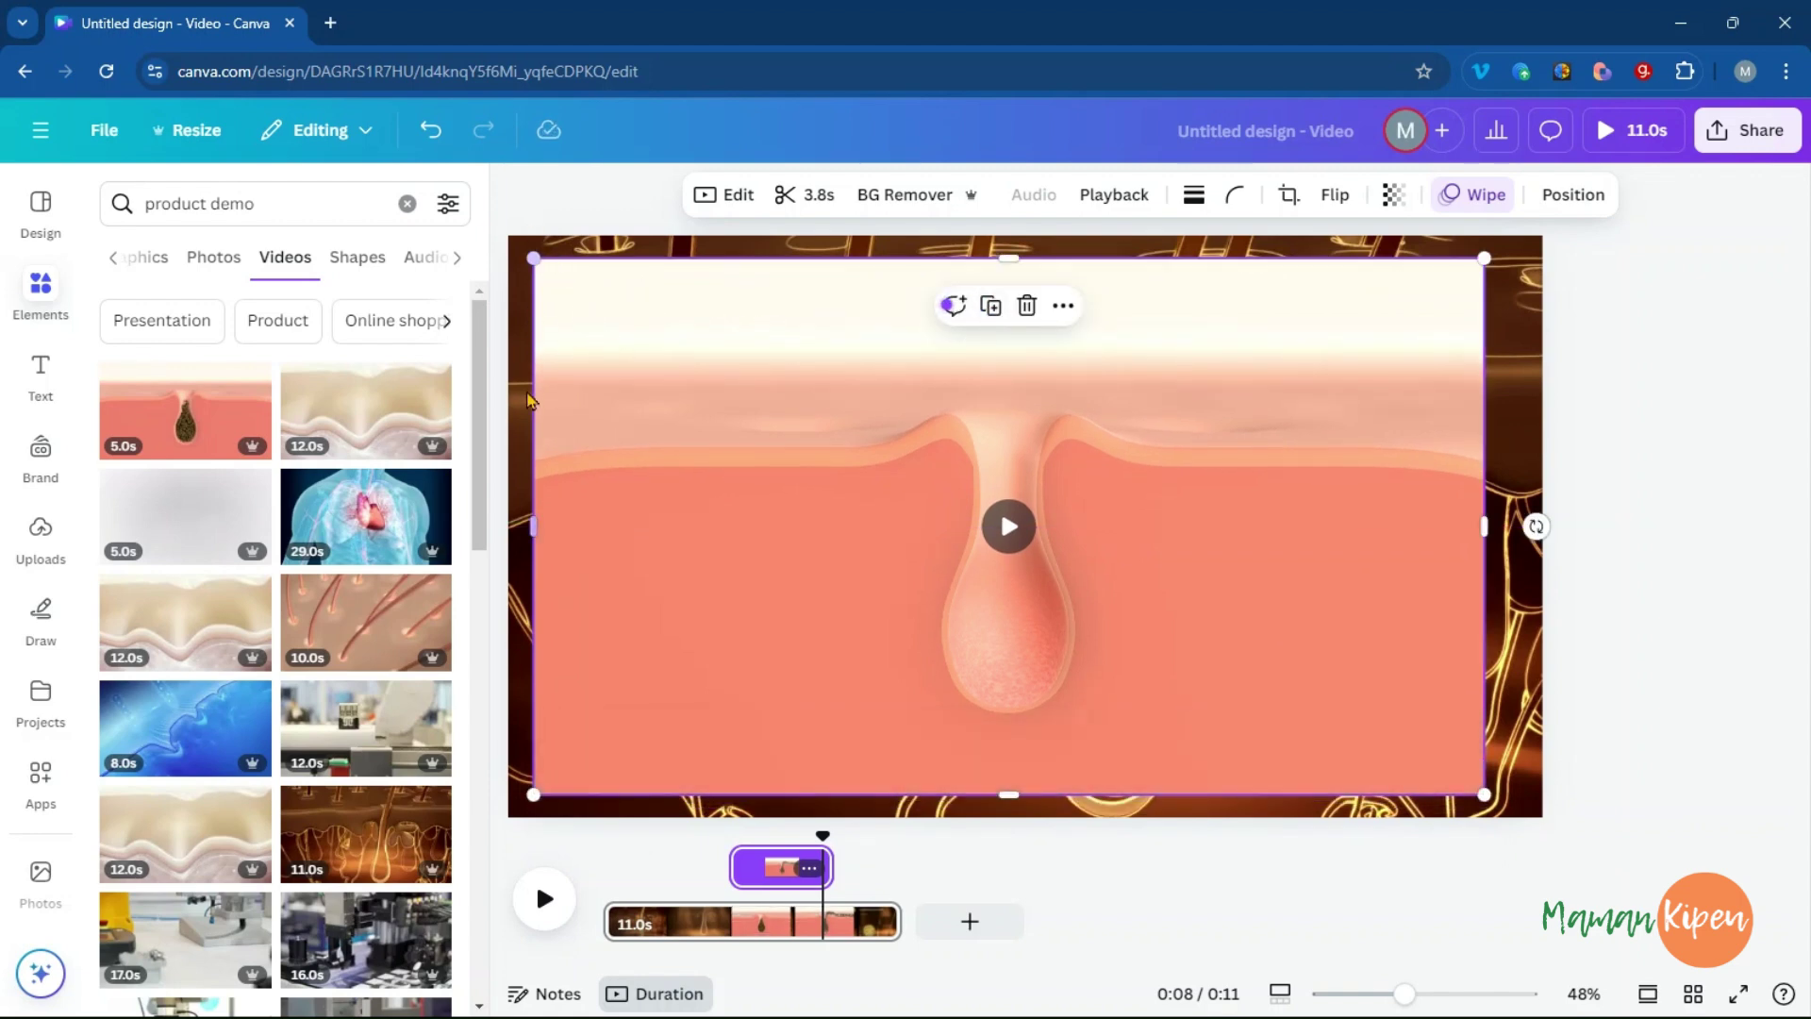
pyautogui.moveTo(534, 260); pyautogui.dragTo(507, 243)
pyautogui.moveTo(997, 243); pyautogui.dragTo(995, 228)
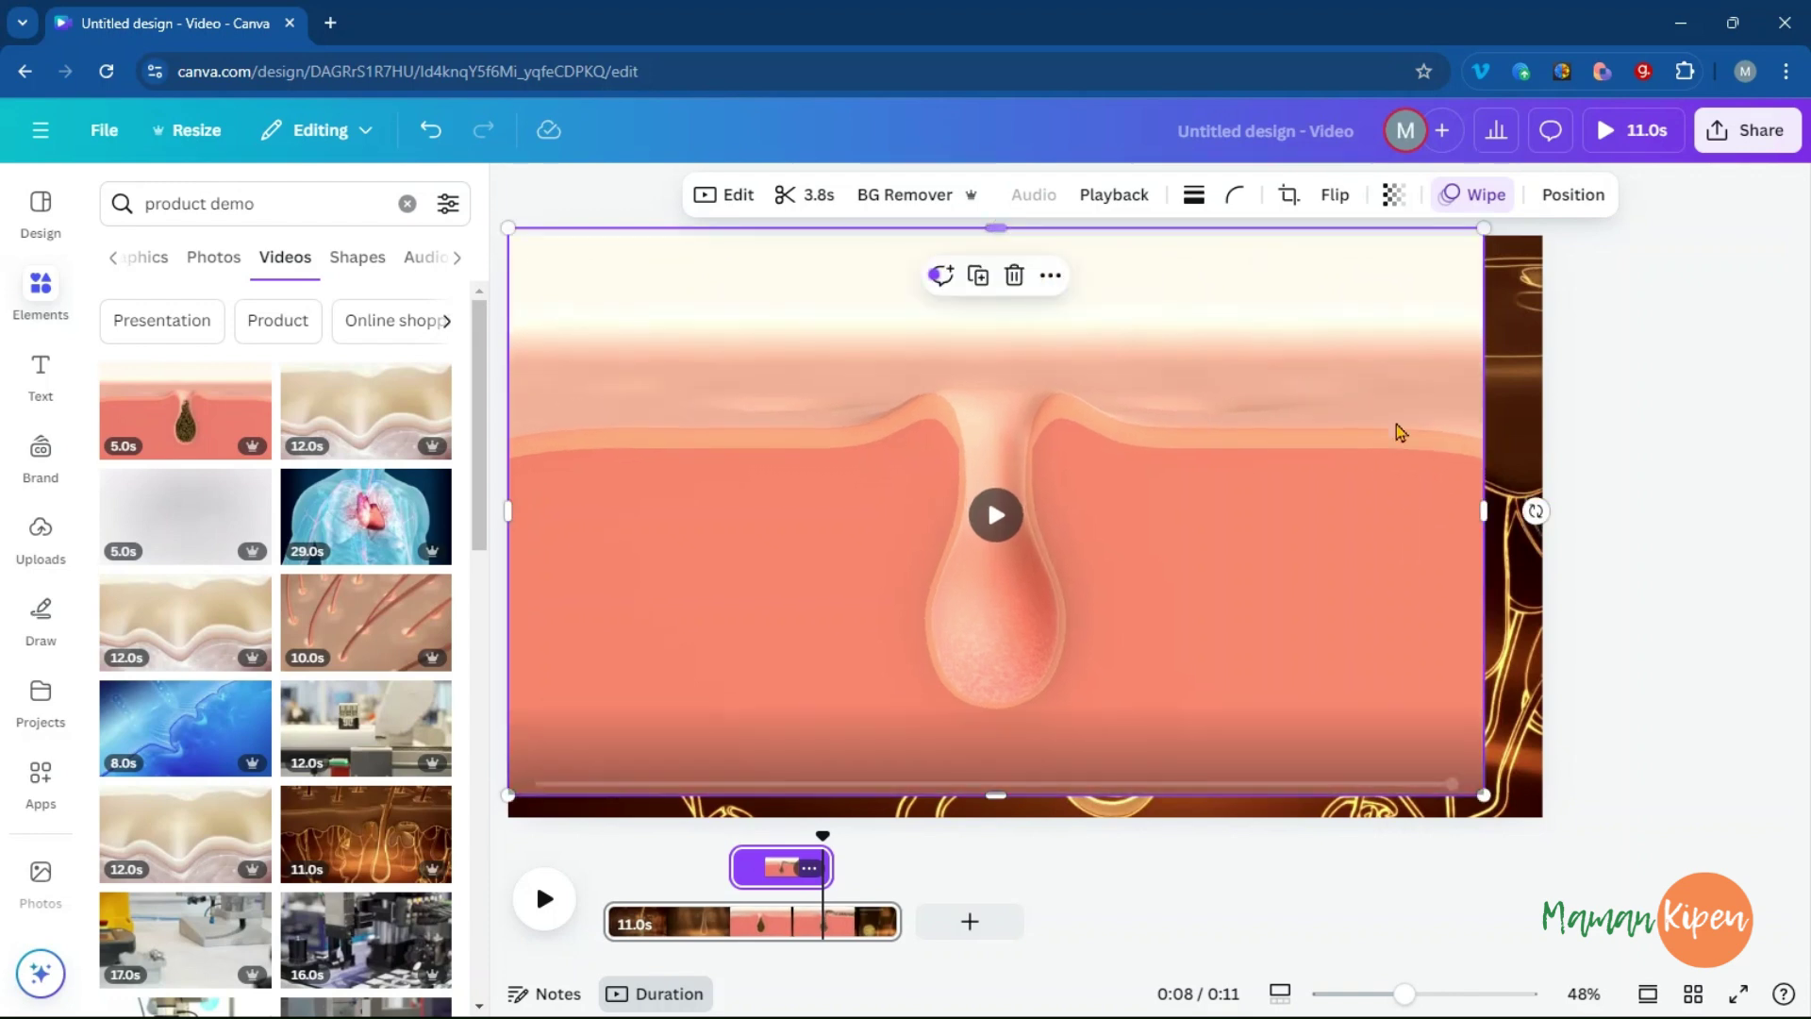
pyautogui.moveTo(1484, 515); pyautogui.dragTo(1542, 510)
pyautogui.moveTo(1028, 800); pyautogui.dragTo(1025, 818)
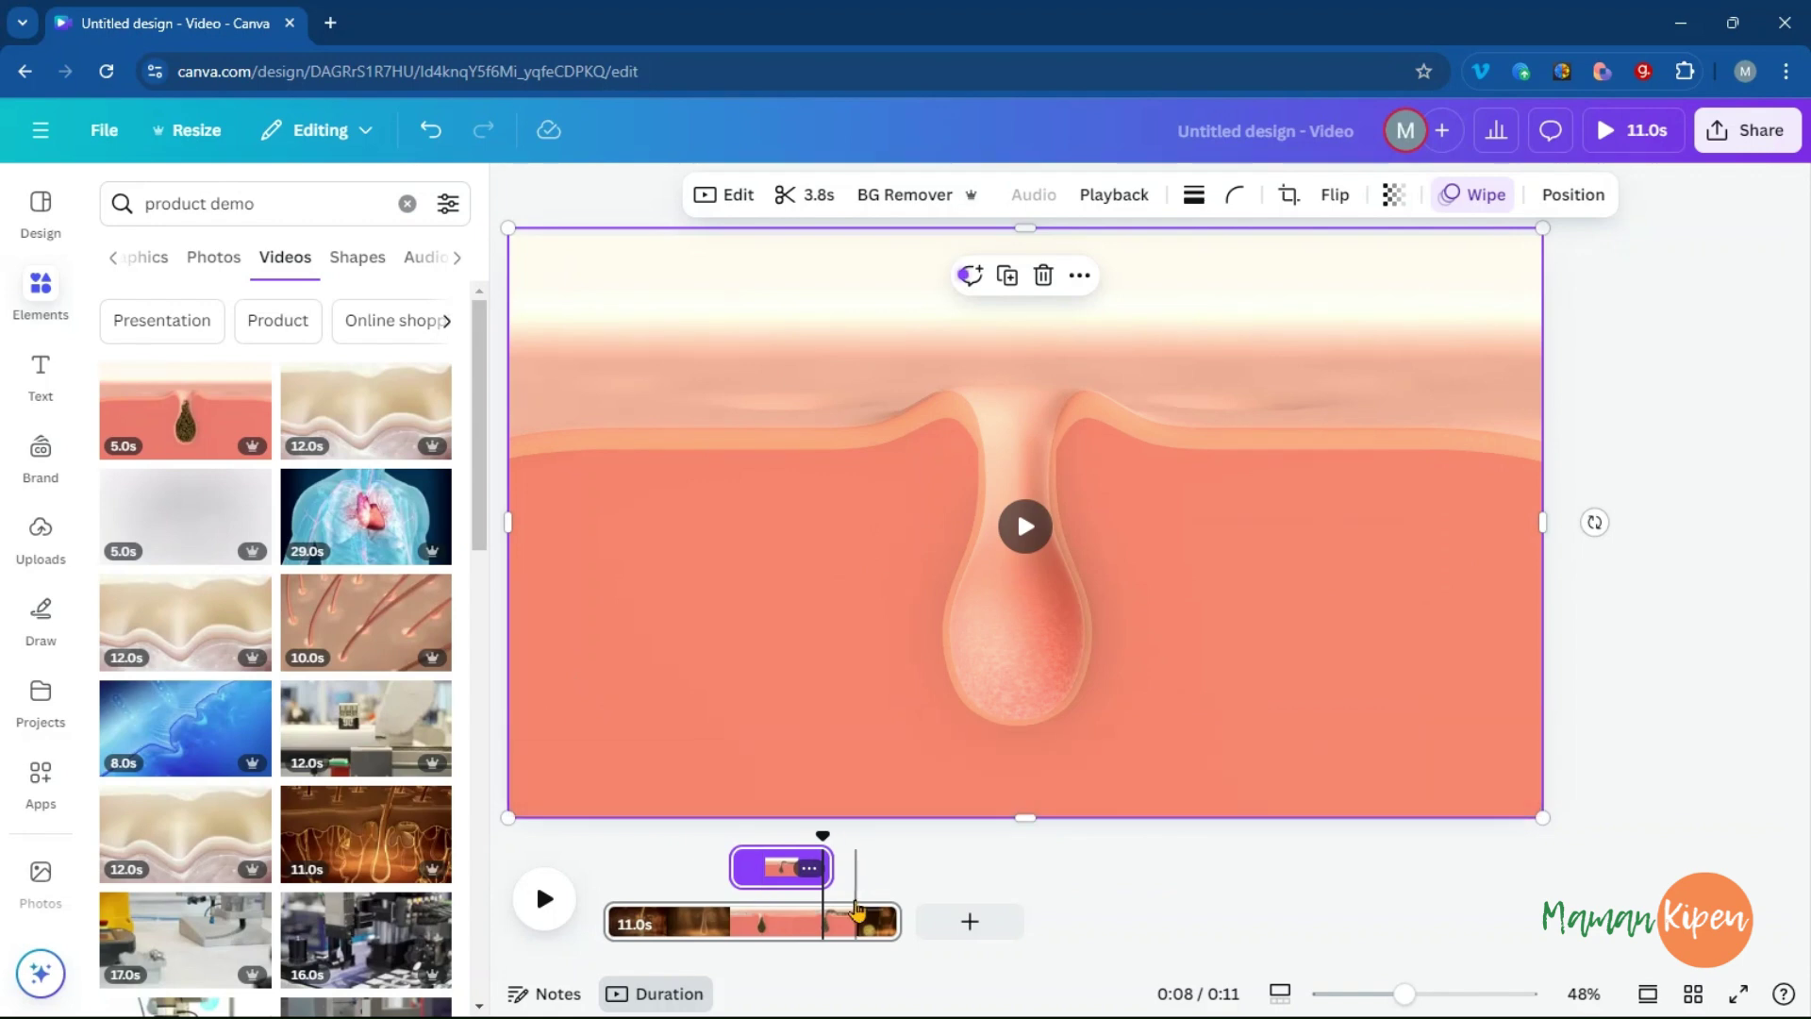
# - Trim the pore video to 2.9 seconds and preview the page from just before the clip starts
pyautogui.moveTo(824, 870); pyautogui.dragTo(724, 839)
pyautogui.click(544, 913)
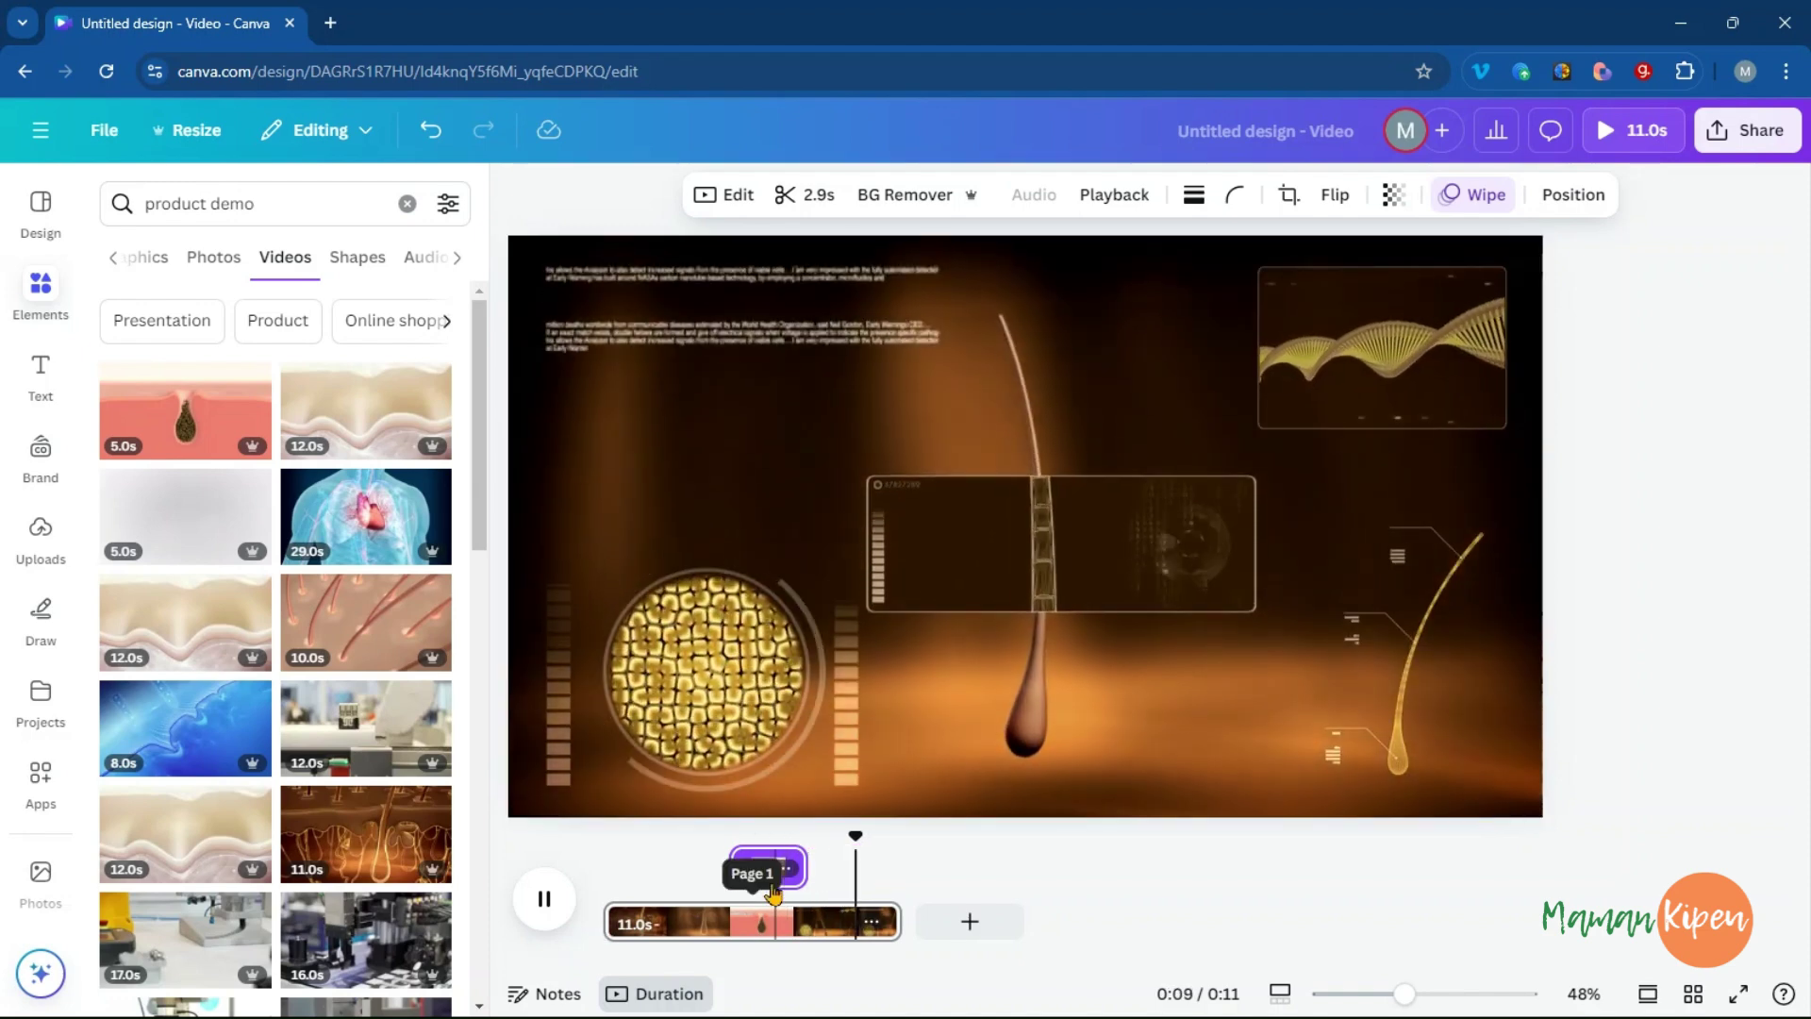
pyautogui.click(755, 891)
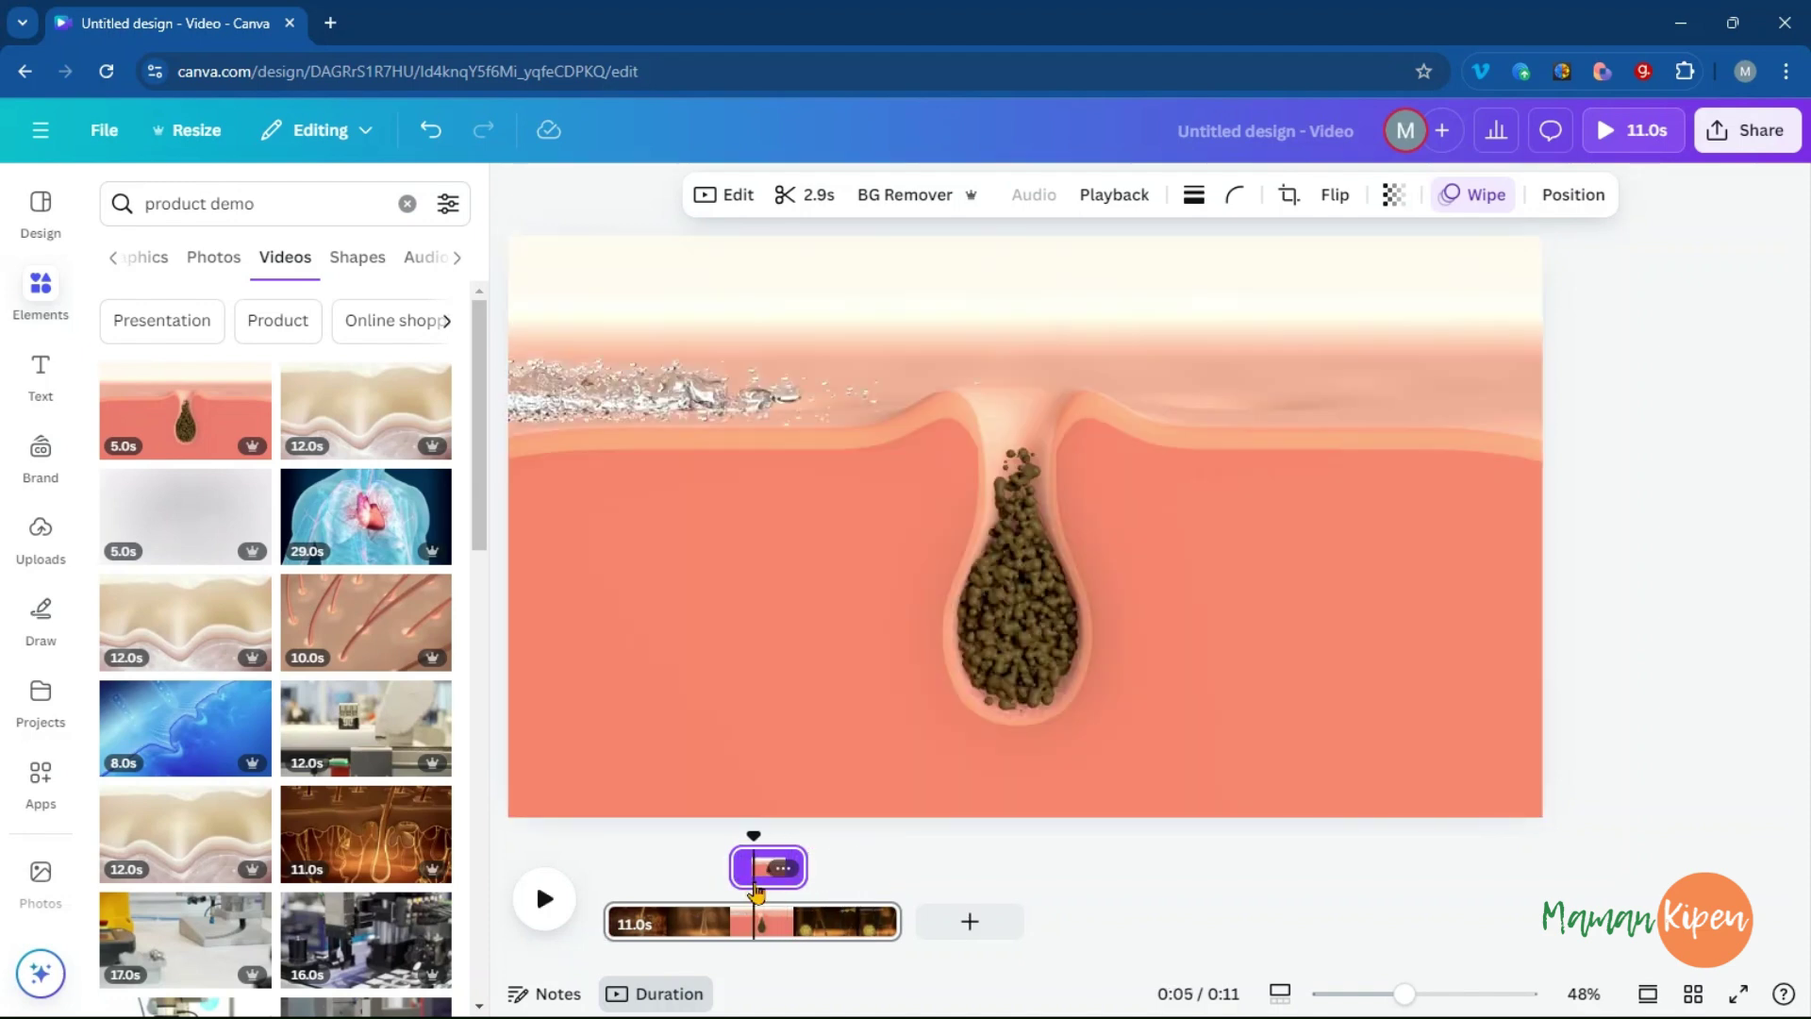
# - Change the pore video's animation to Fade on both enter and exit
pyautogui.click(876, 557)
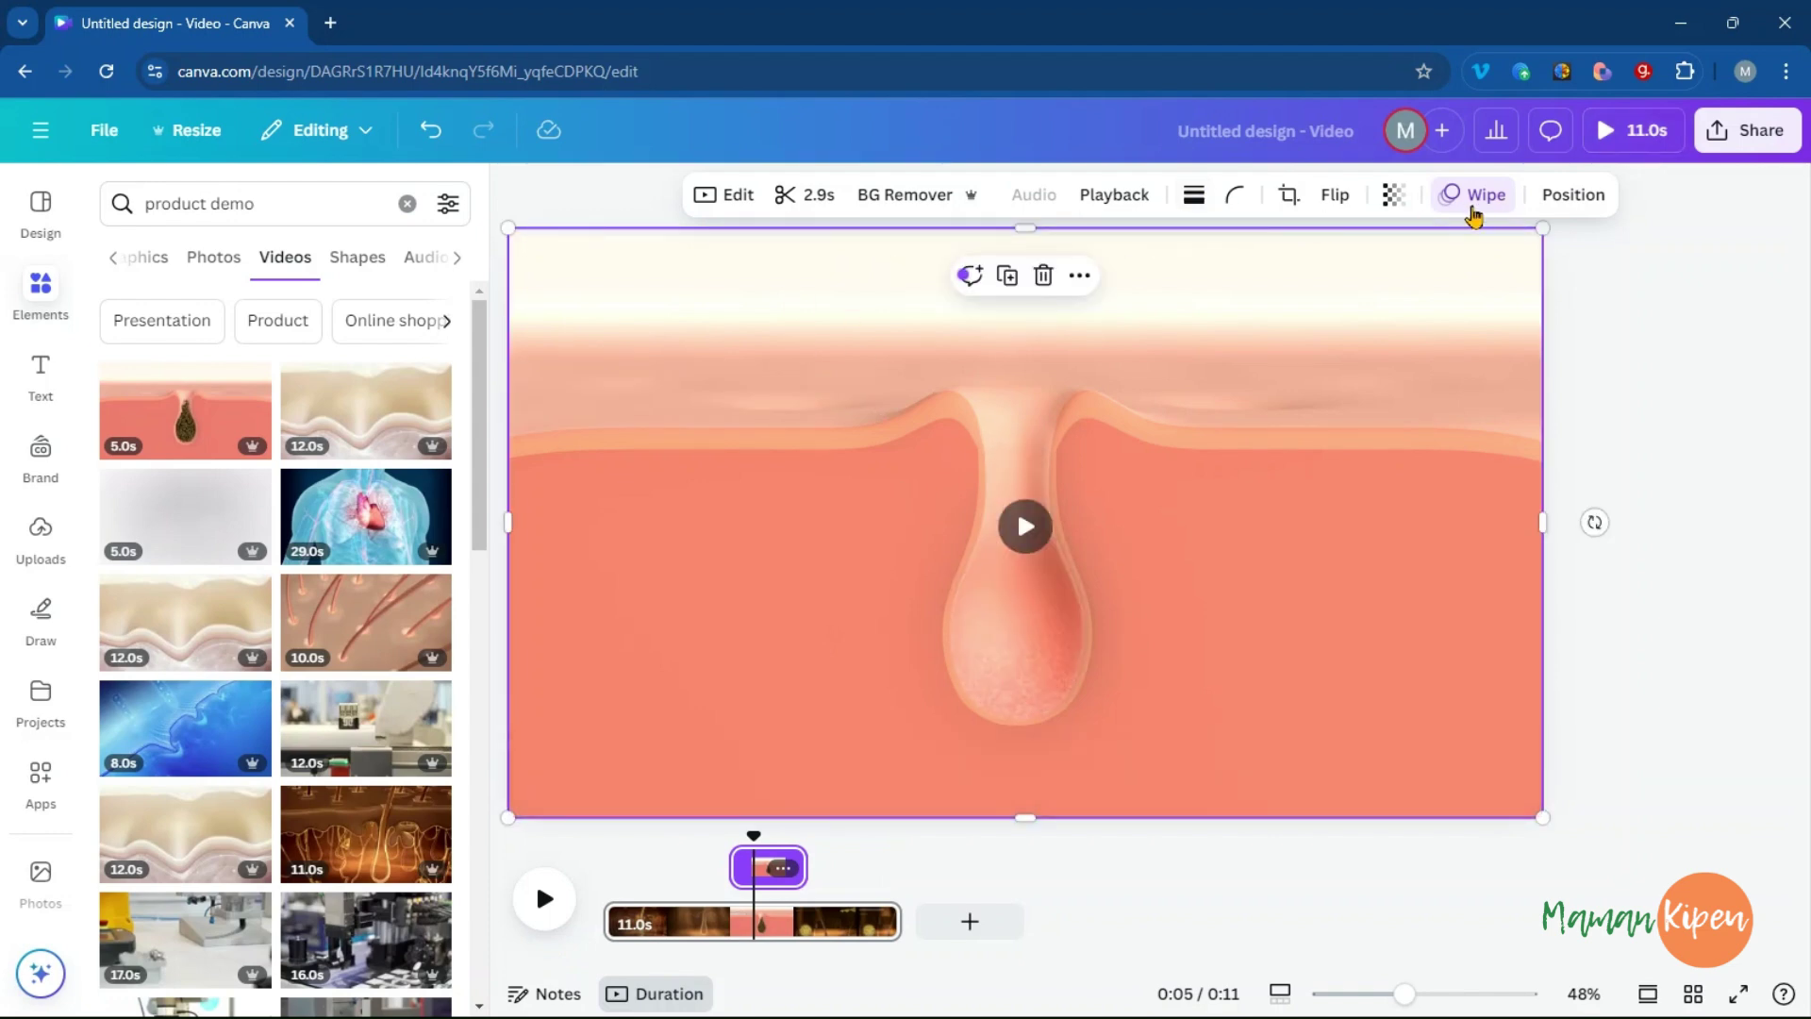
pyautogui.click(1507, 206)
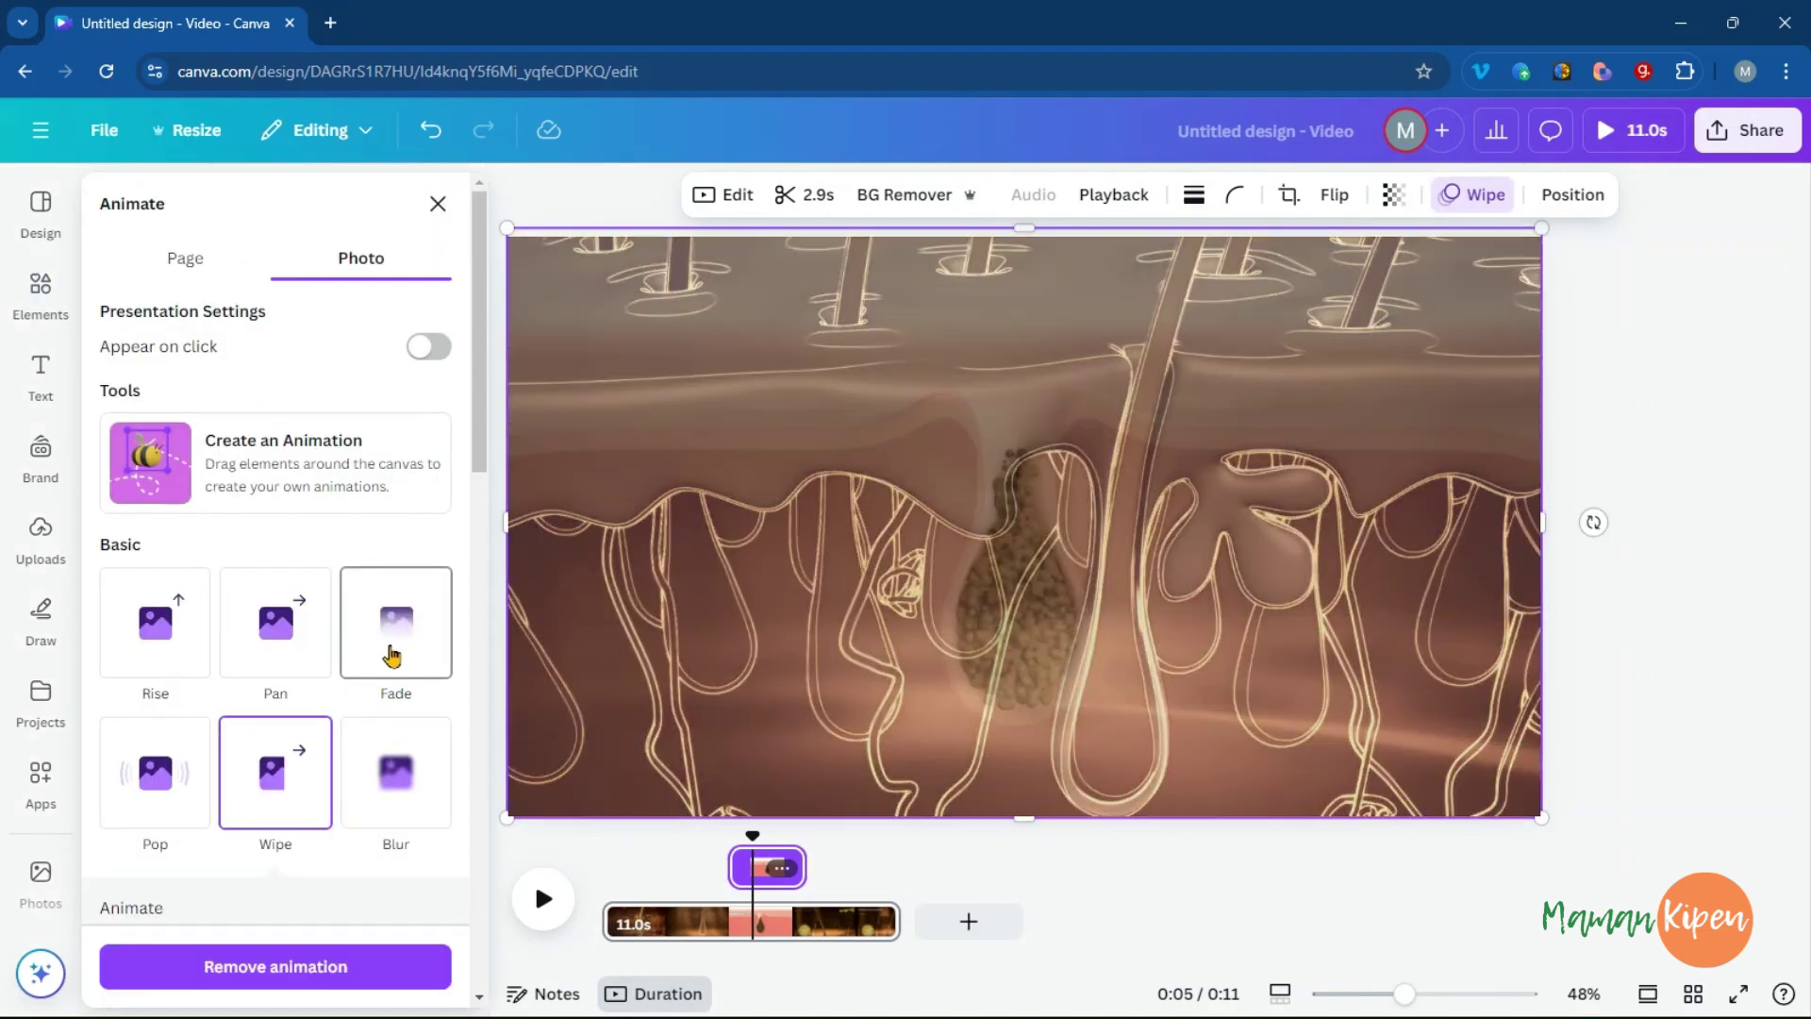
pyautogui.click(392, 655)
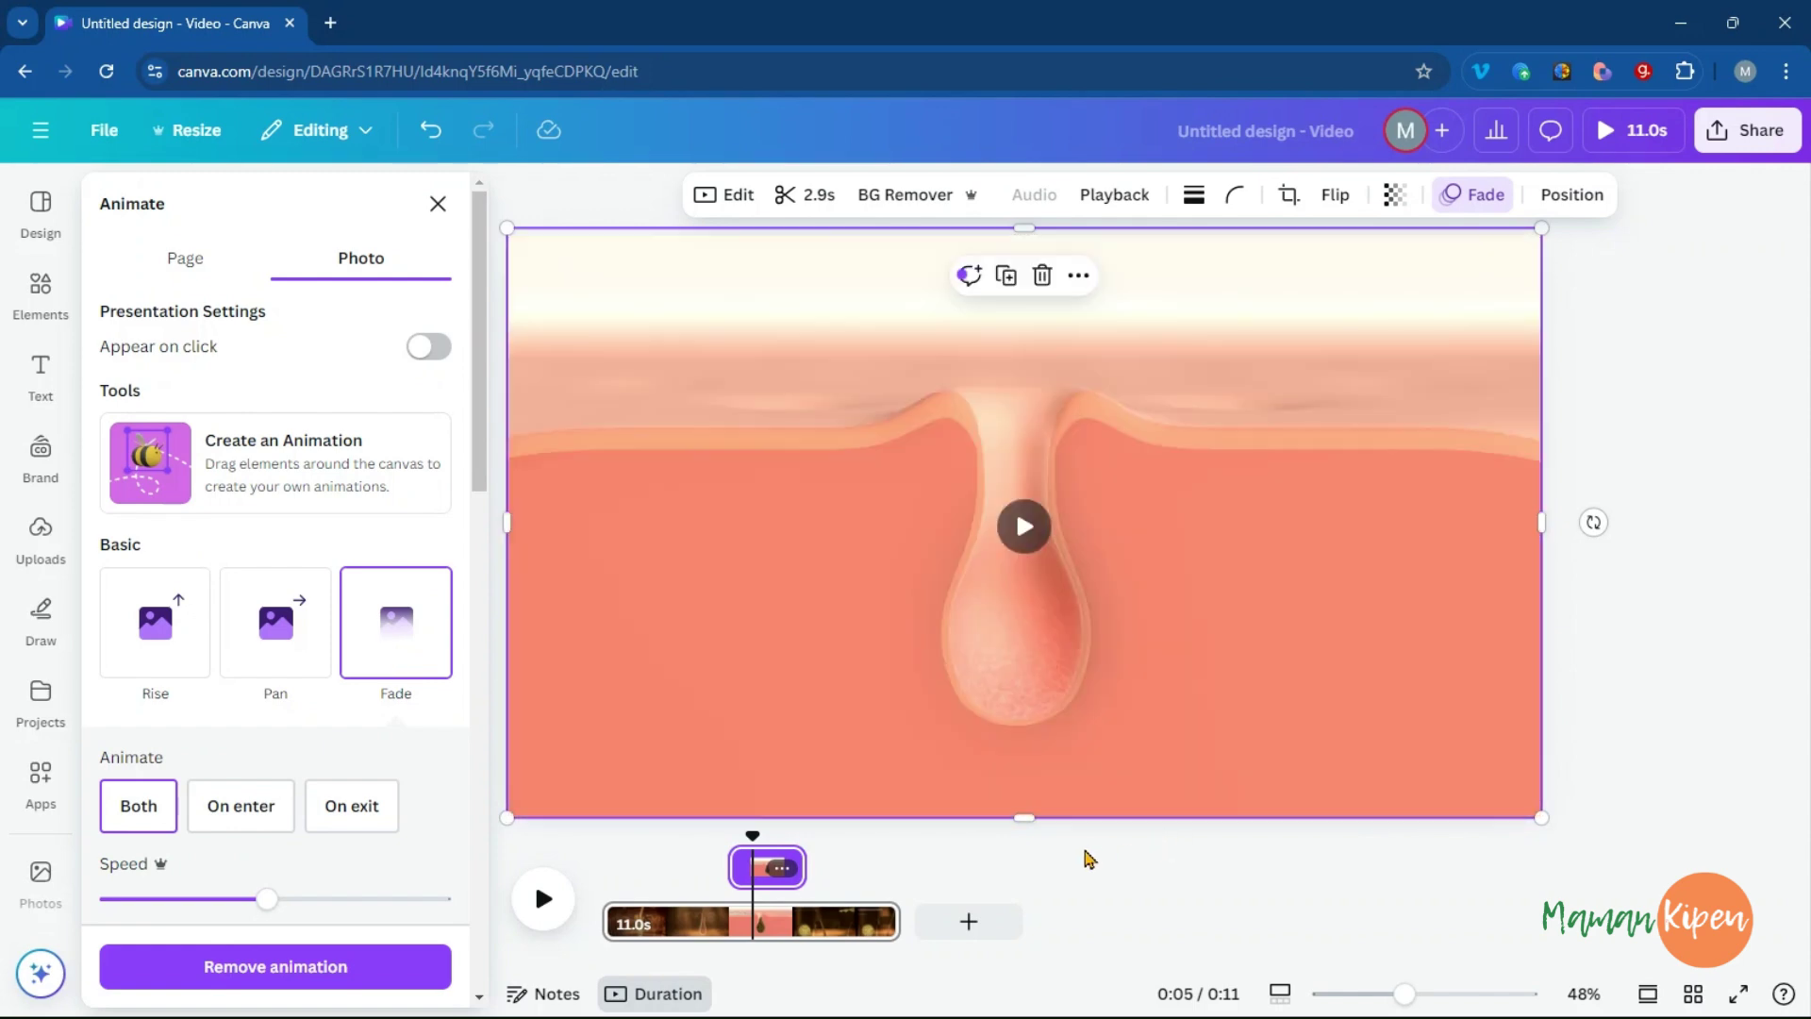
pyautogui.click(1023, 526)
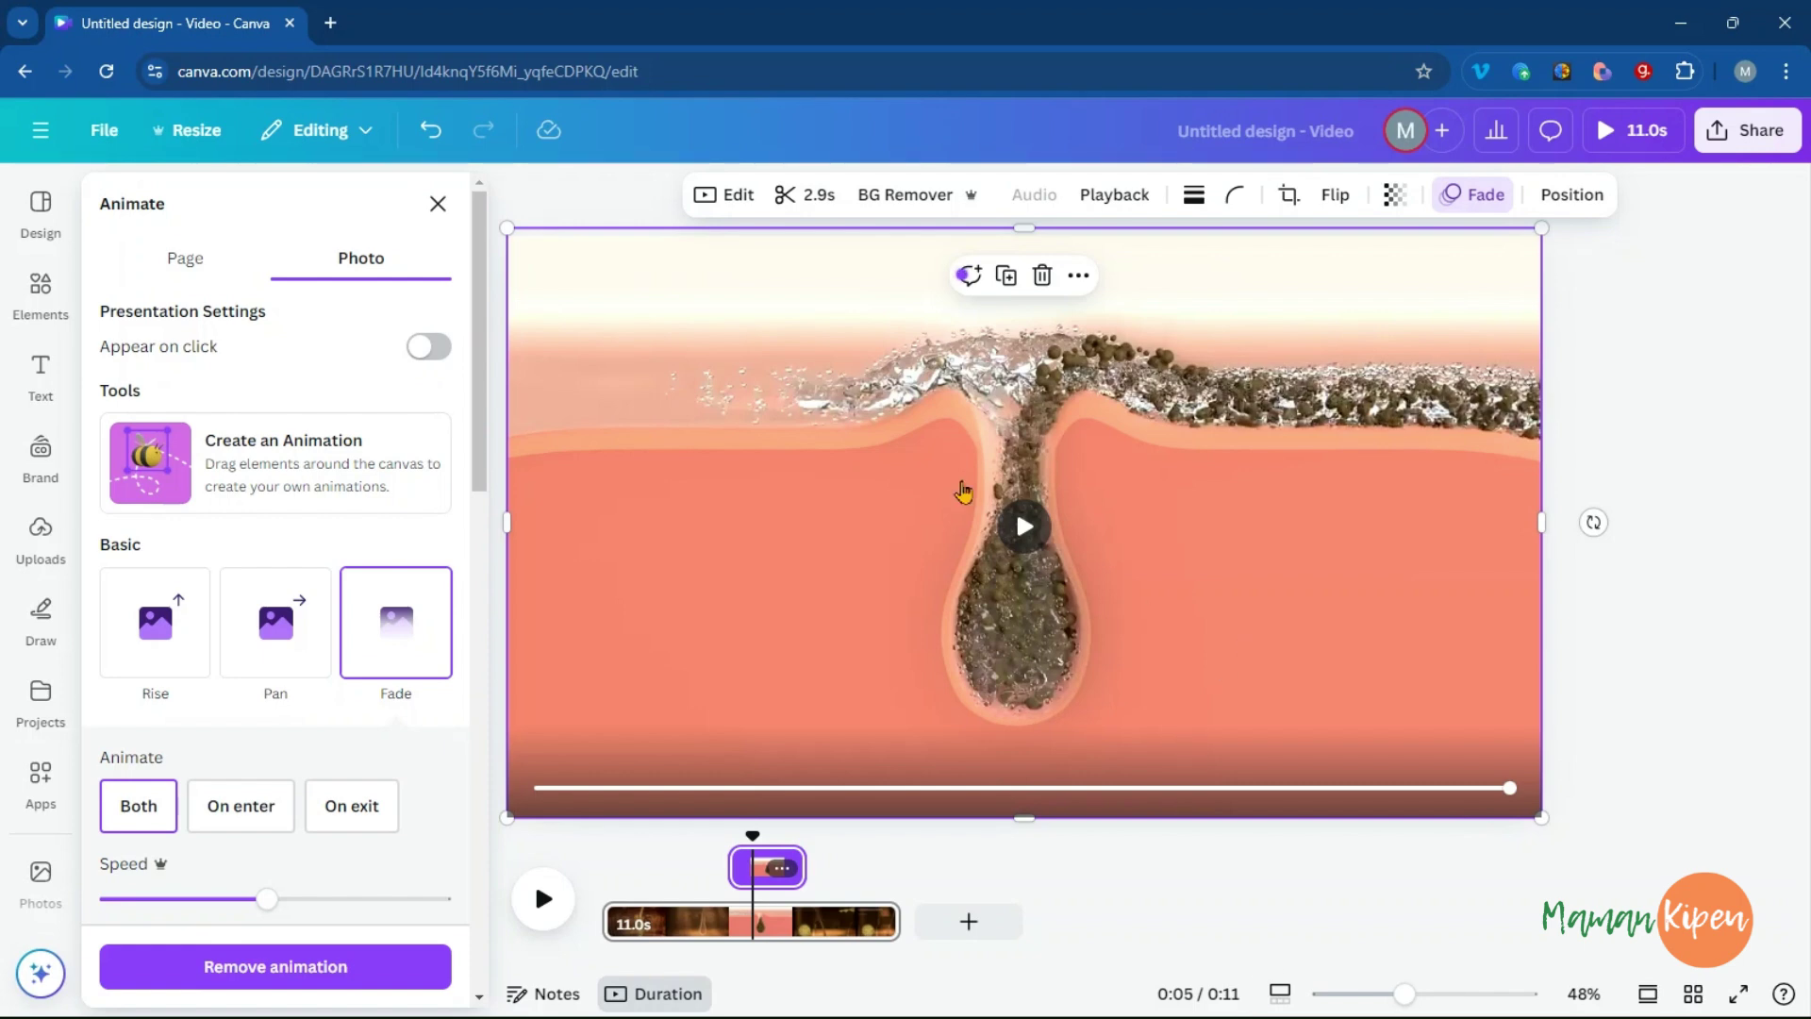
# - Delete the pore video from the page and look up "frames" in the elements to open the Frames collection
pyautogui.click(1042, 276)
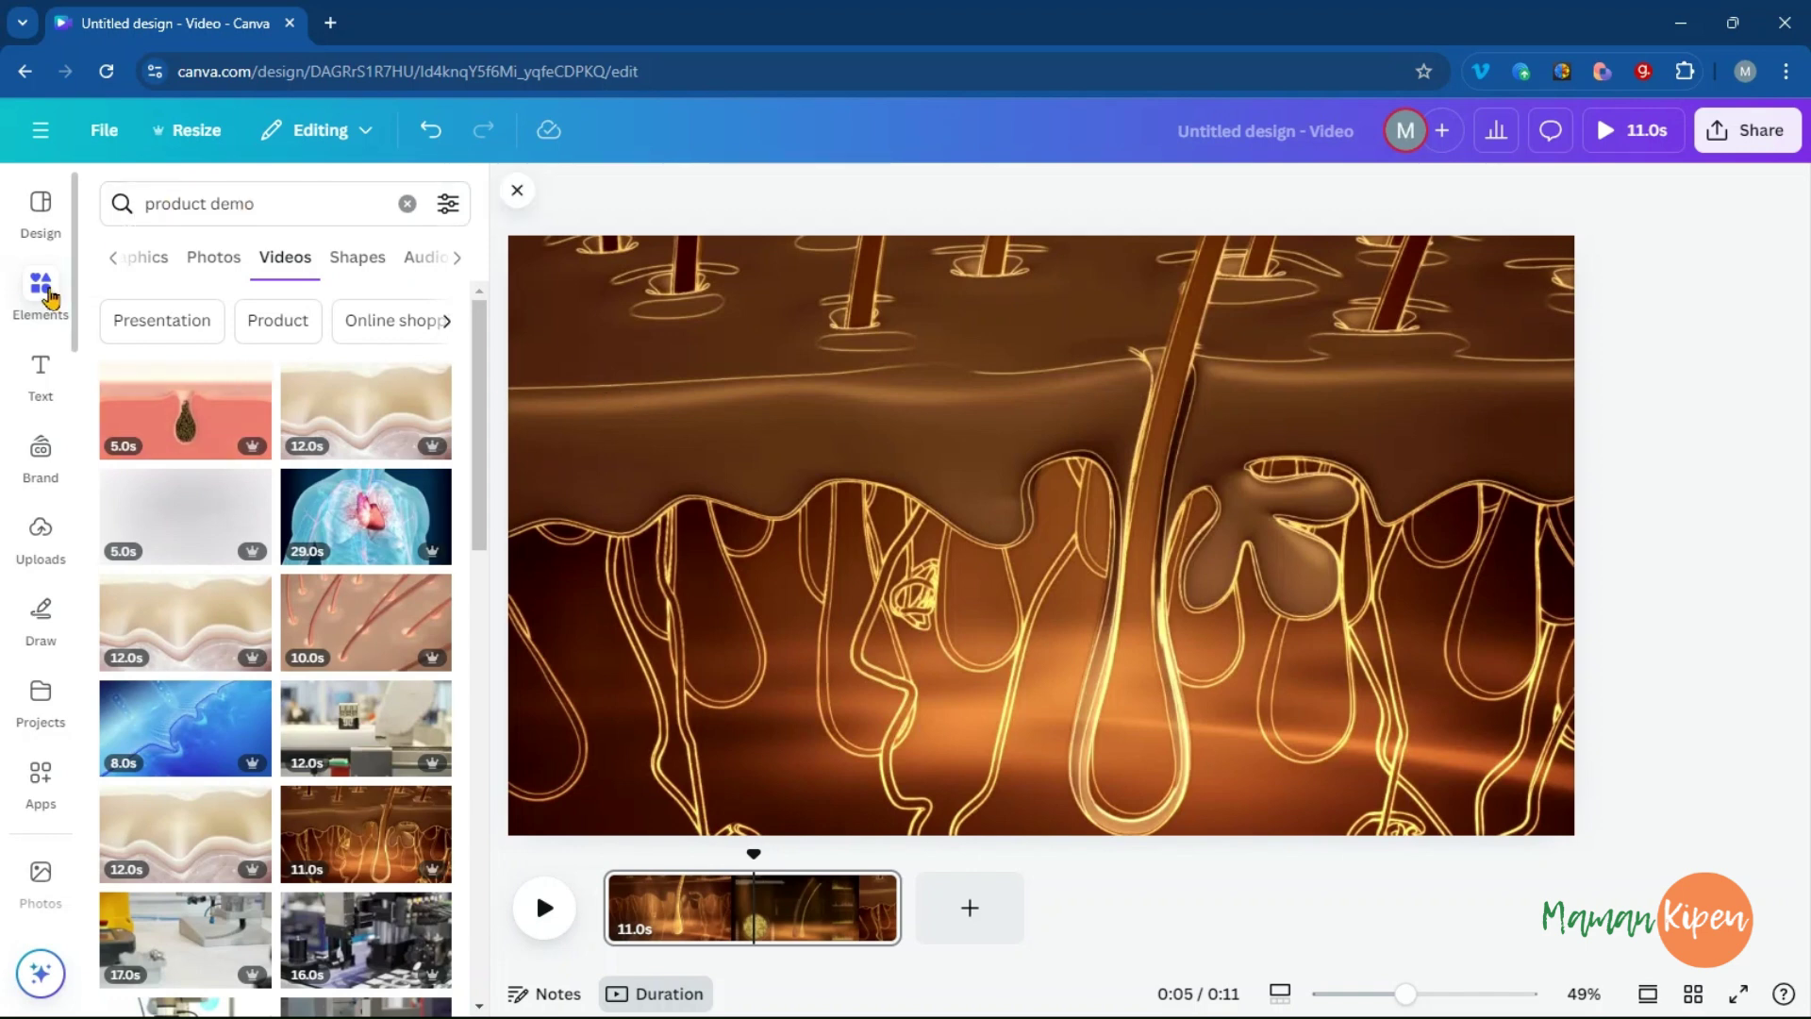
pyautogui.click(49, 296)
pyautogui.click(410, 216)
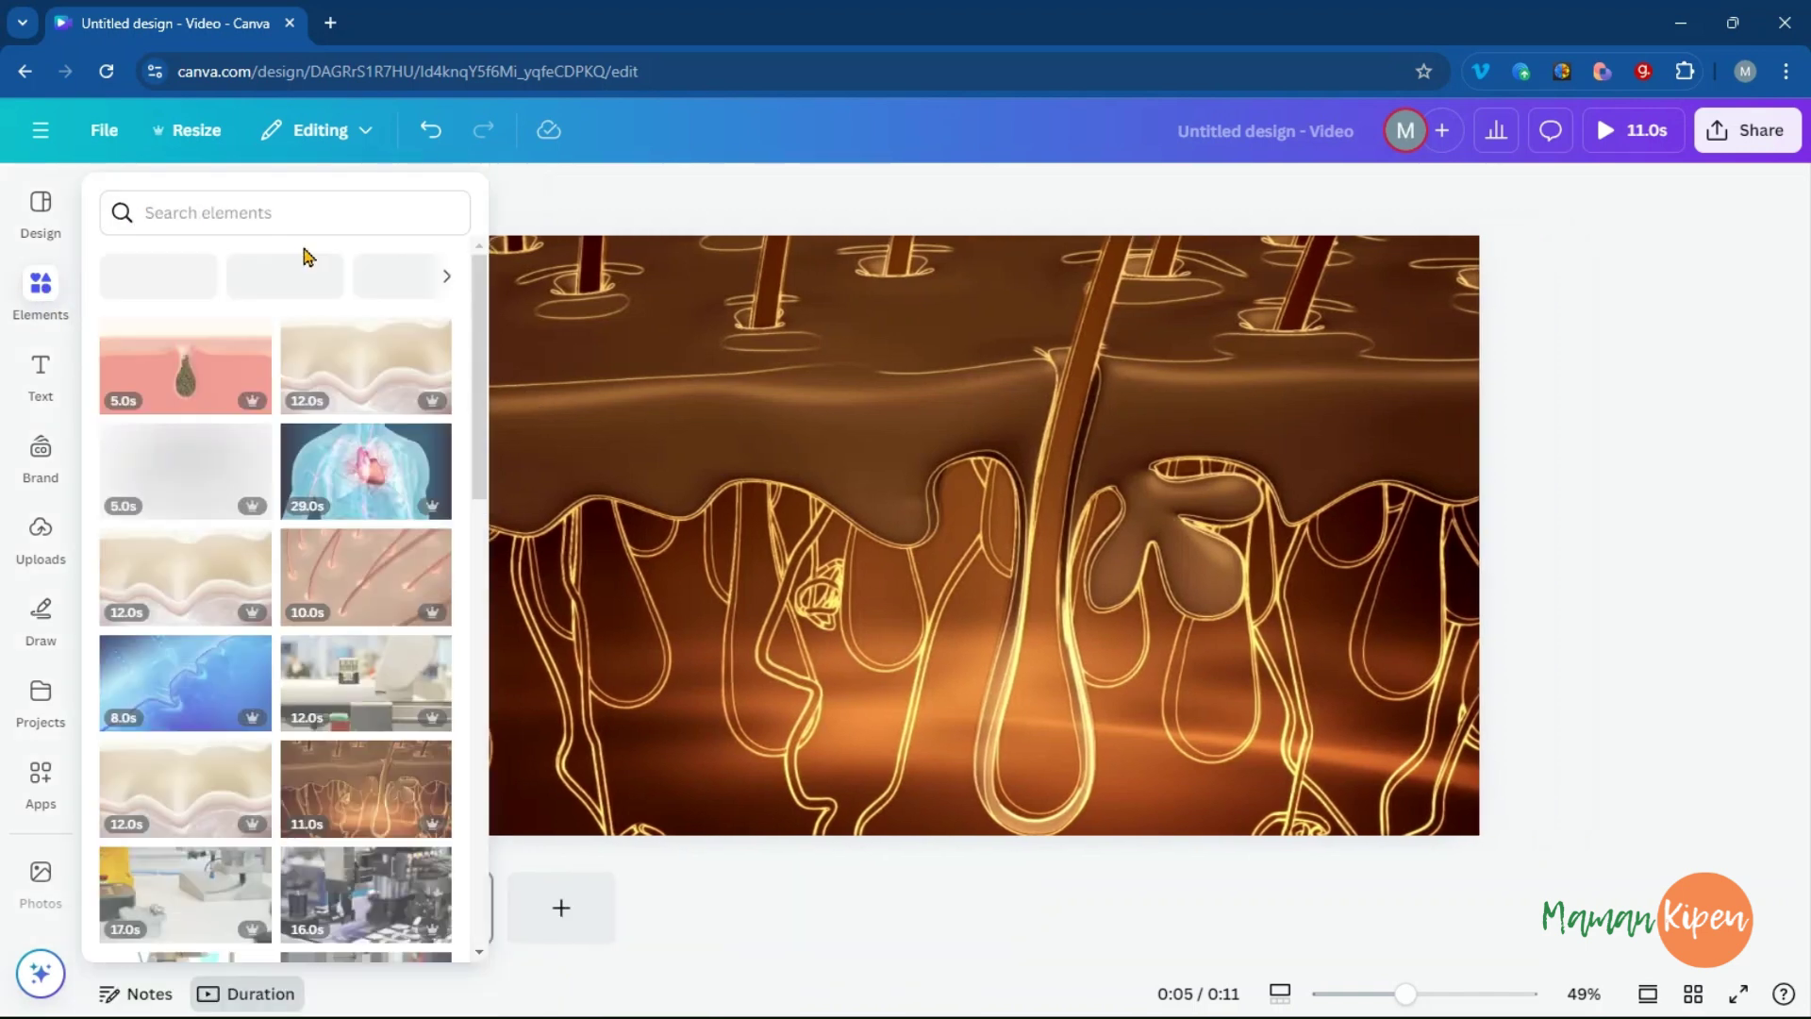
pyautogui.click(280, 217)
pyautogui.write('frames')
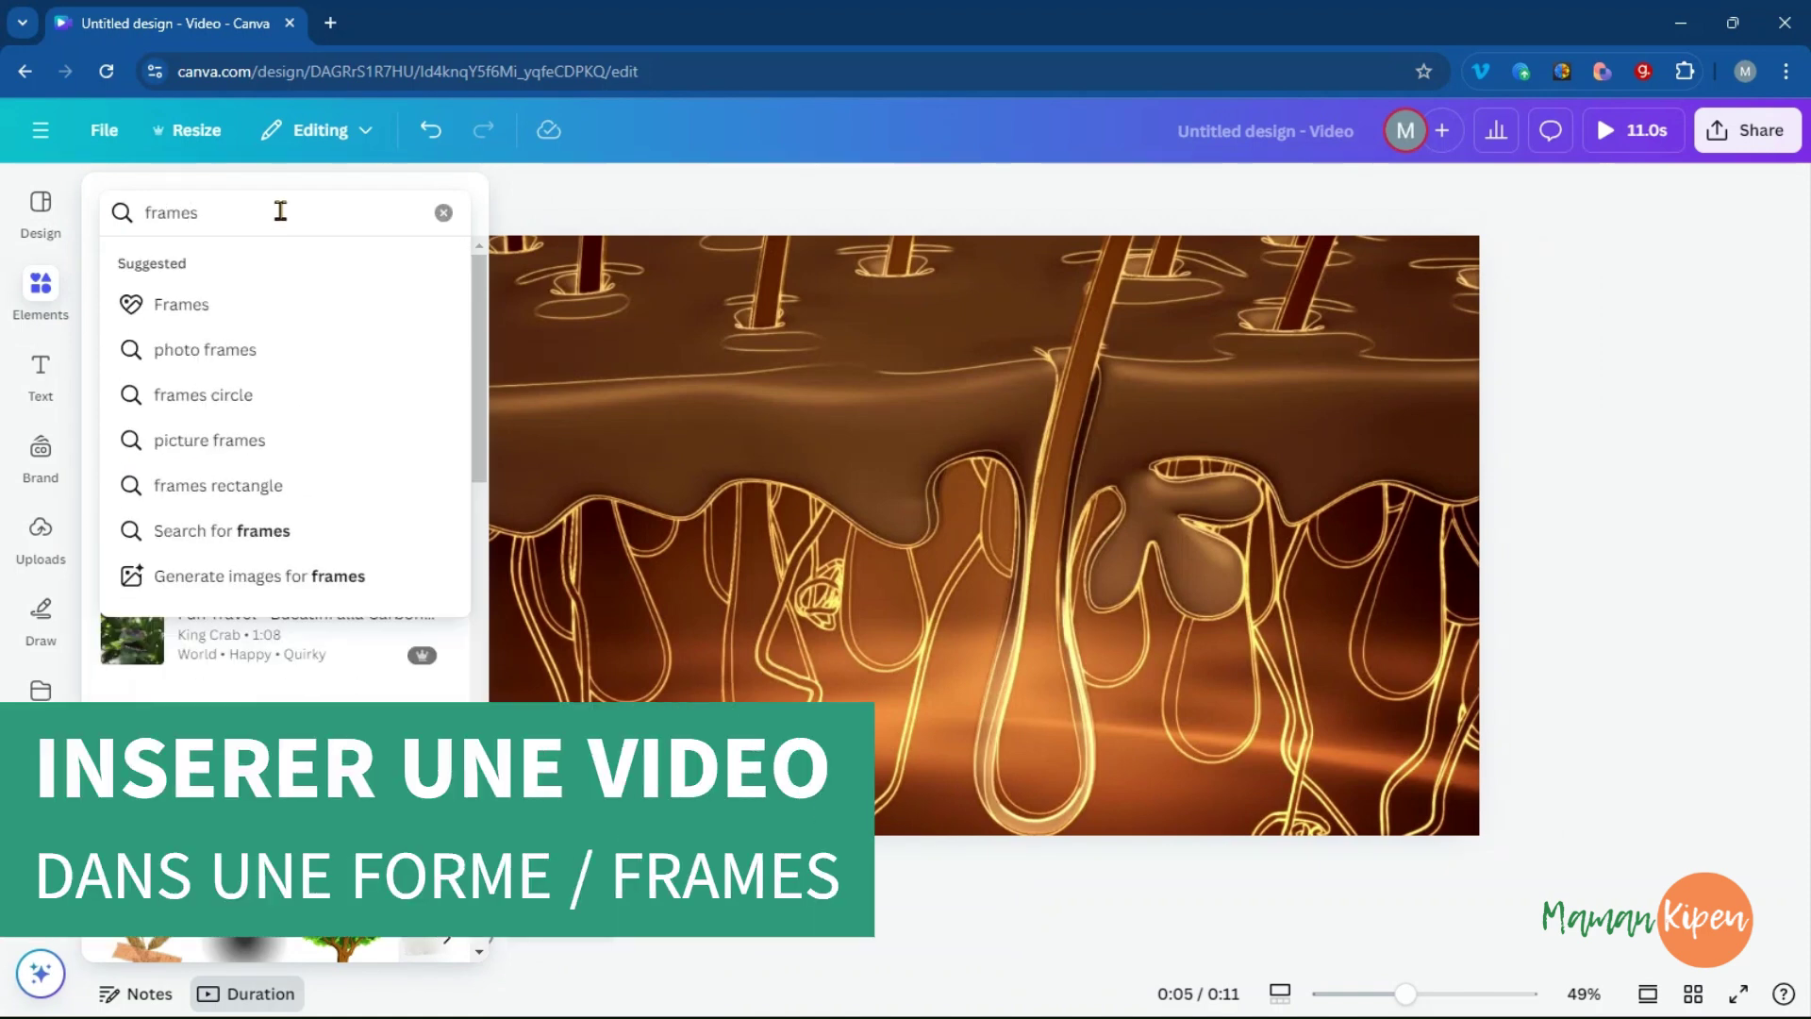
pyautogui.click(224, 313)
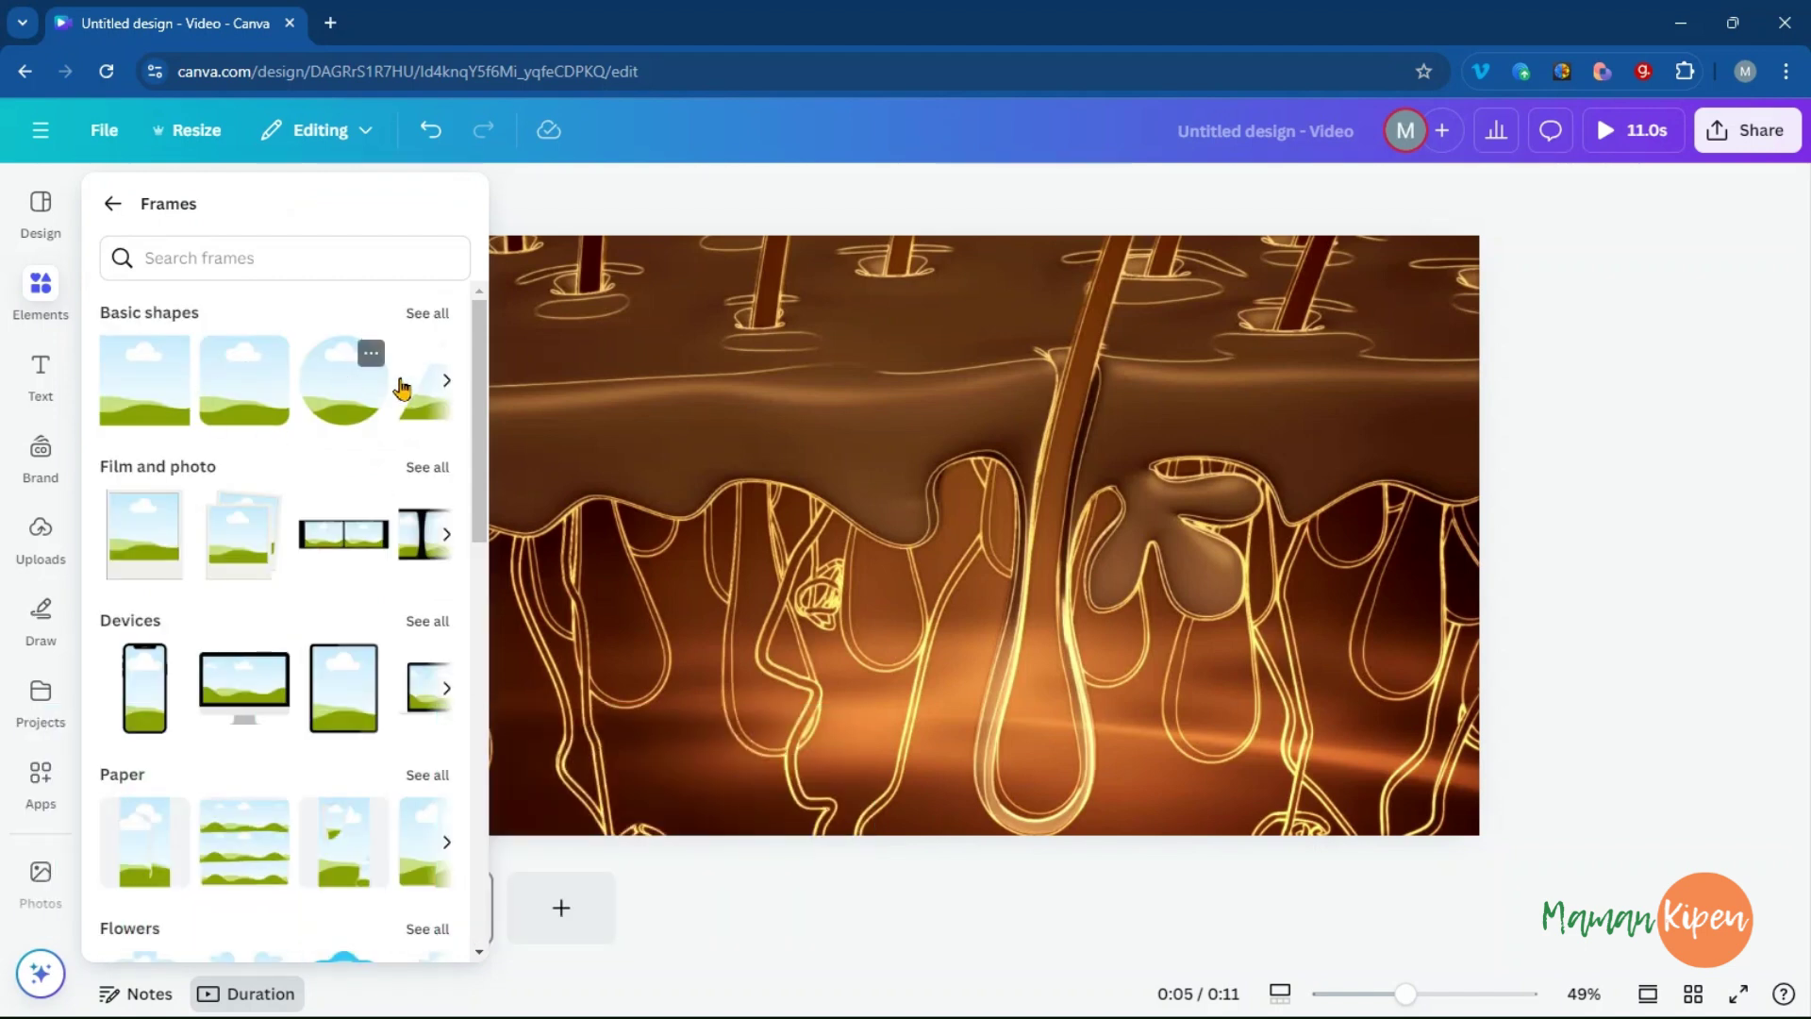
# - Add the circular basic-shape frame and place it in the upper left of the page
pyautogui.click(330, 374)
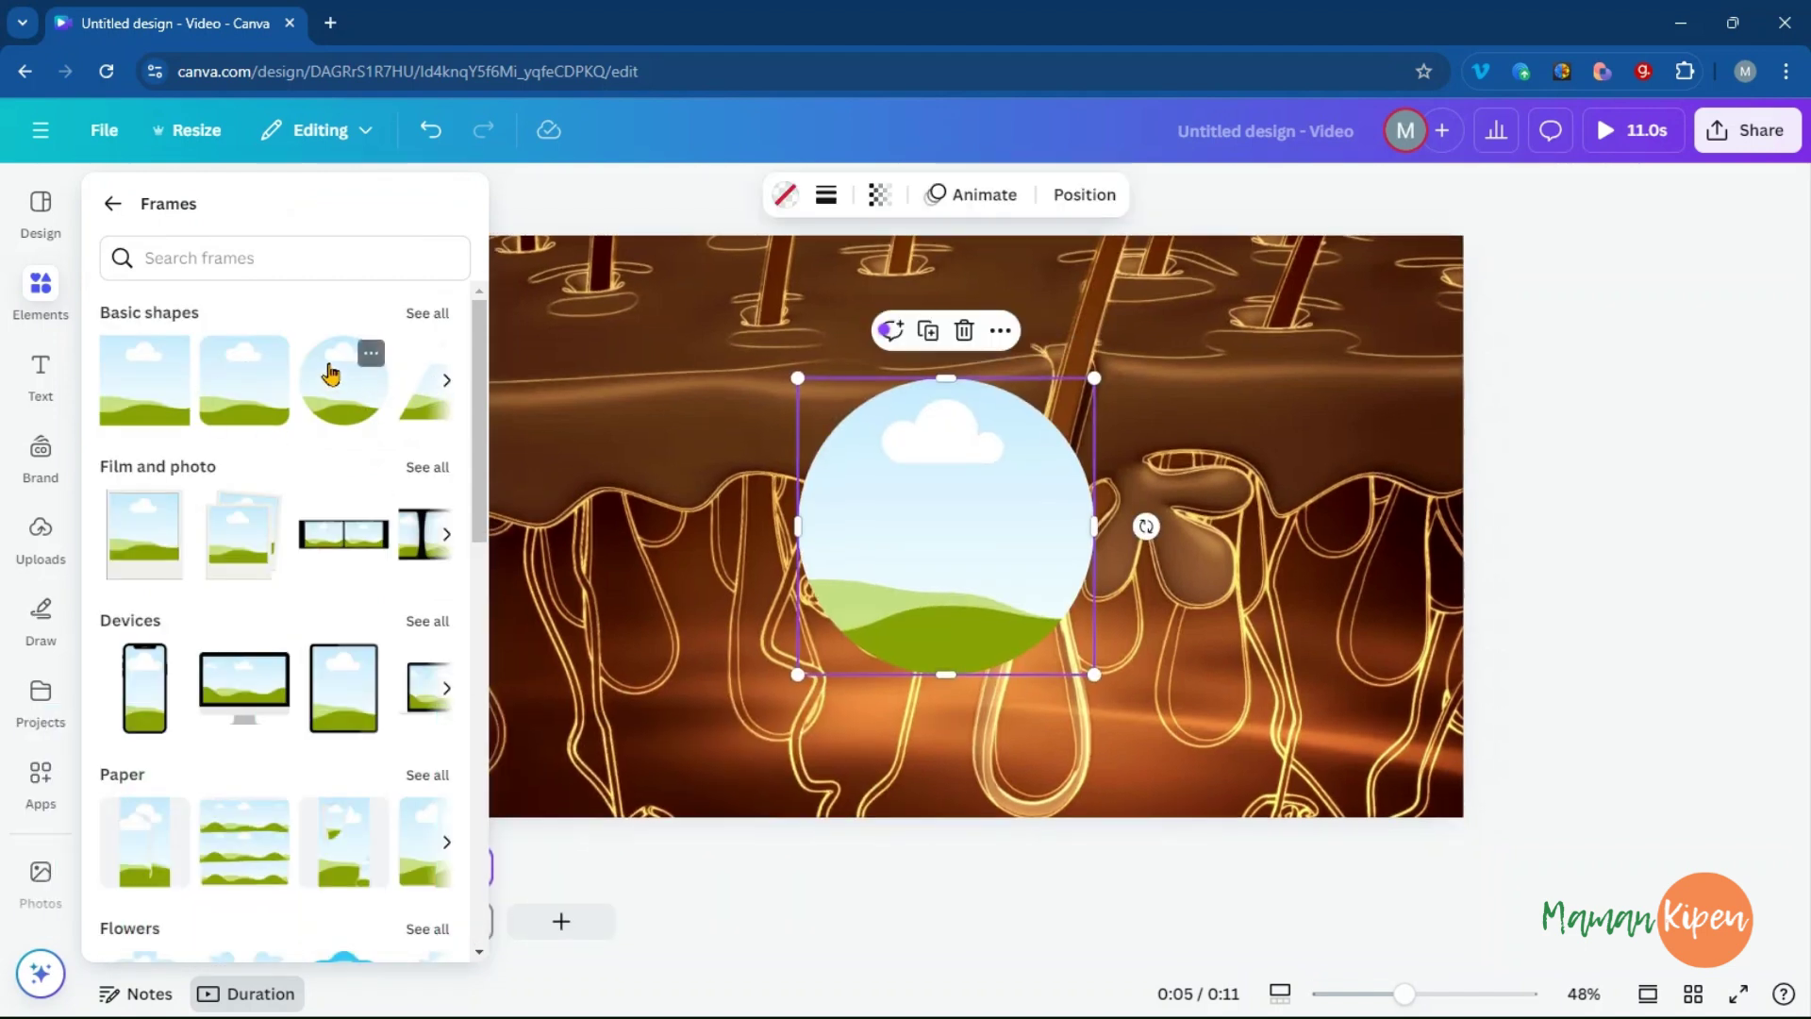
pyautogui.click(932, 561)
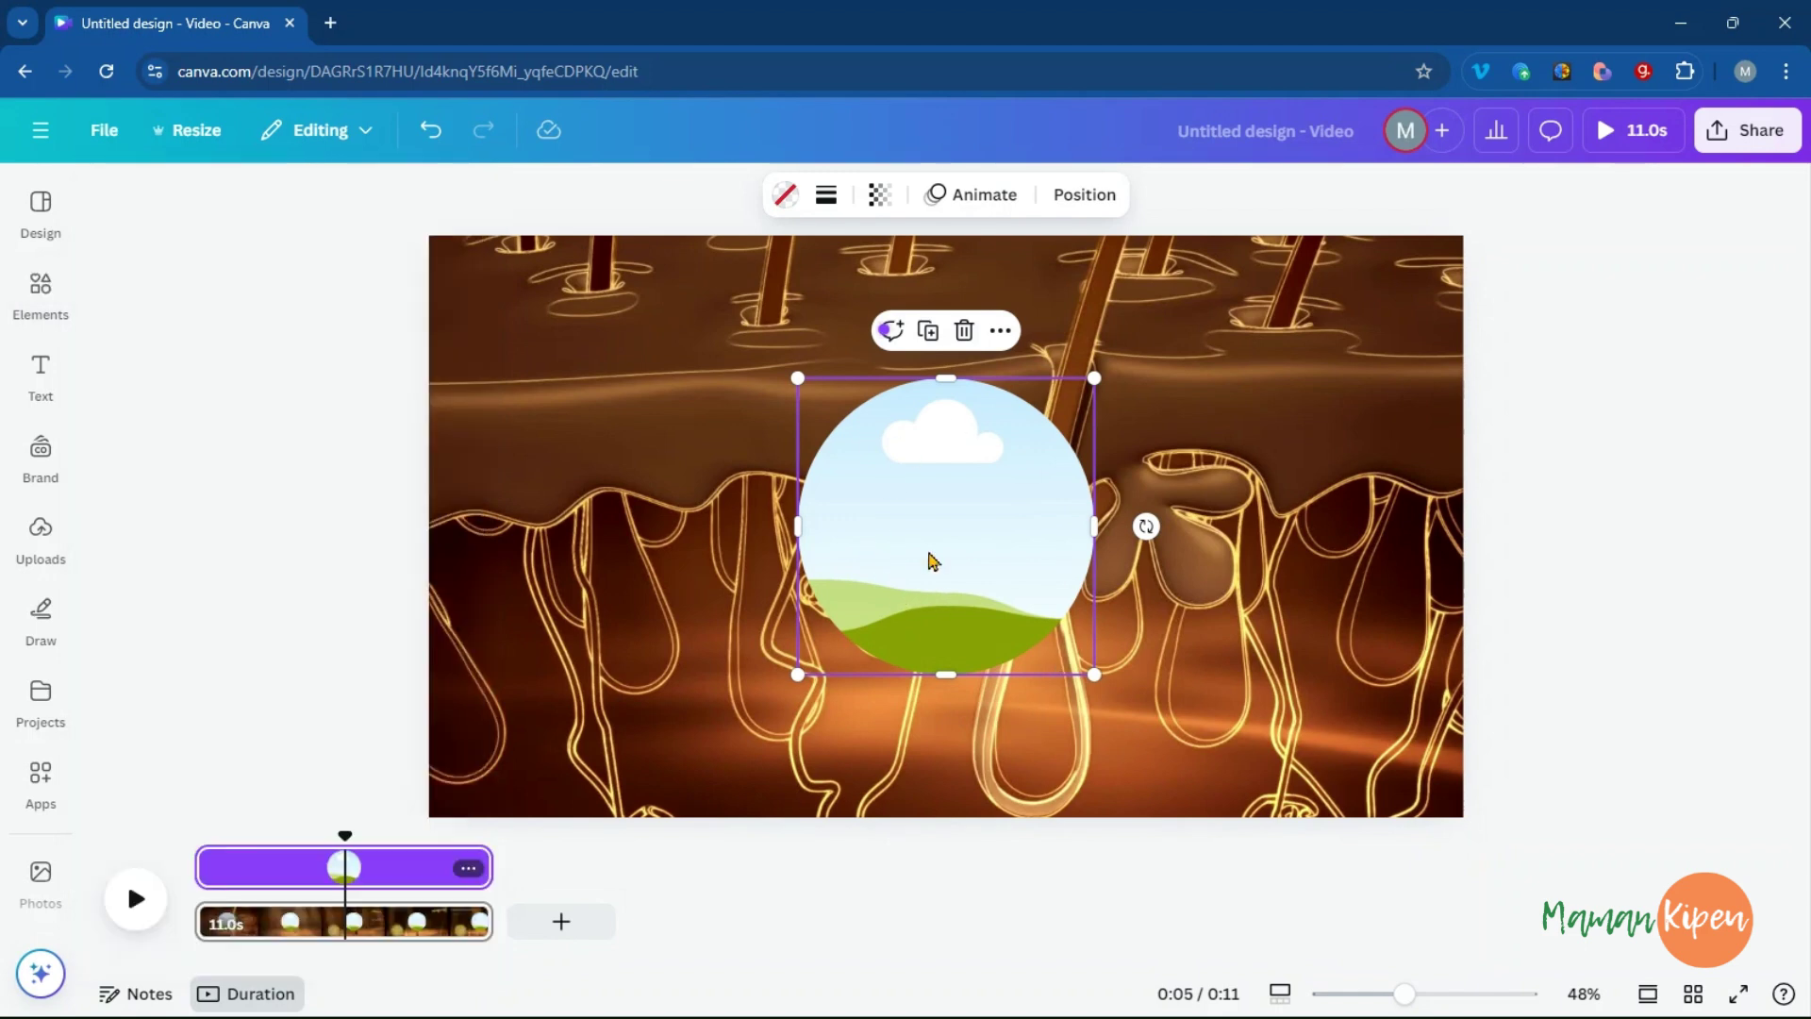
pyautogui.click(69, 463)
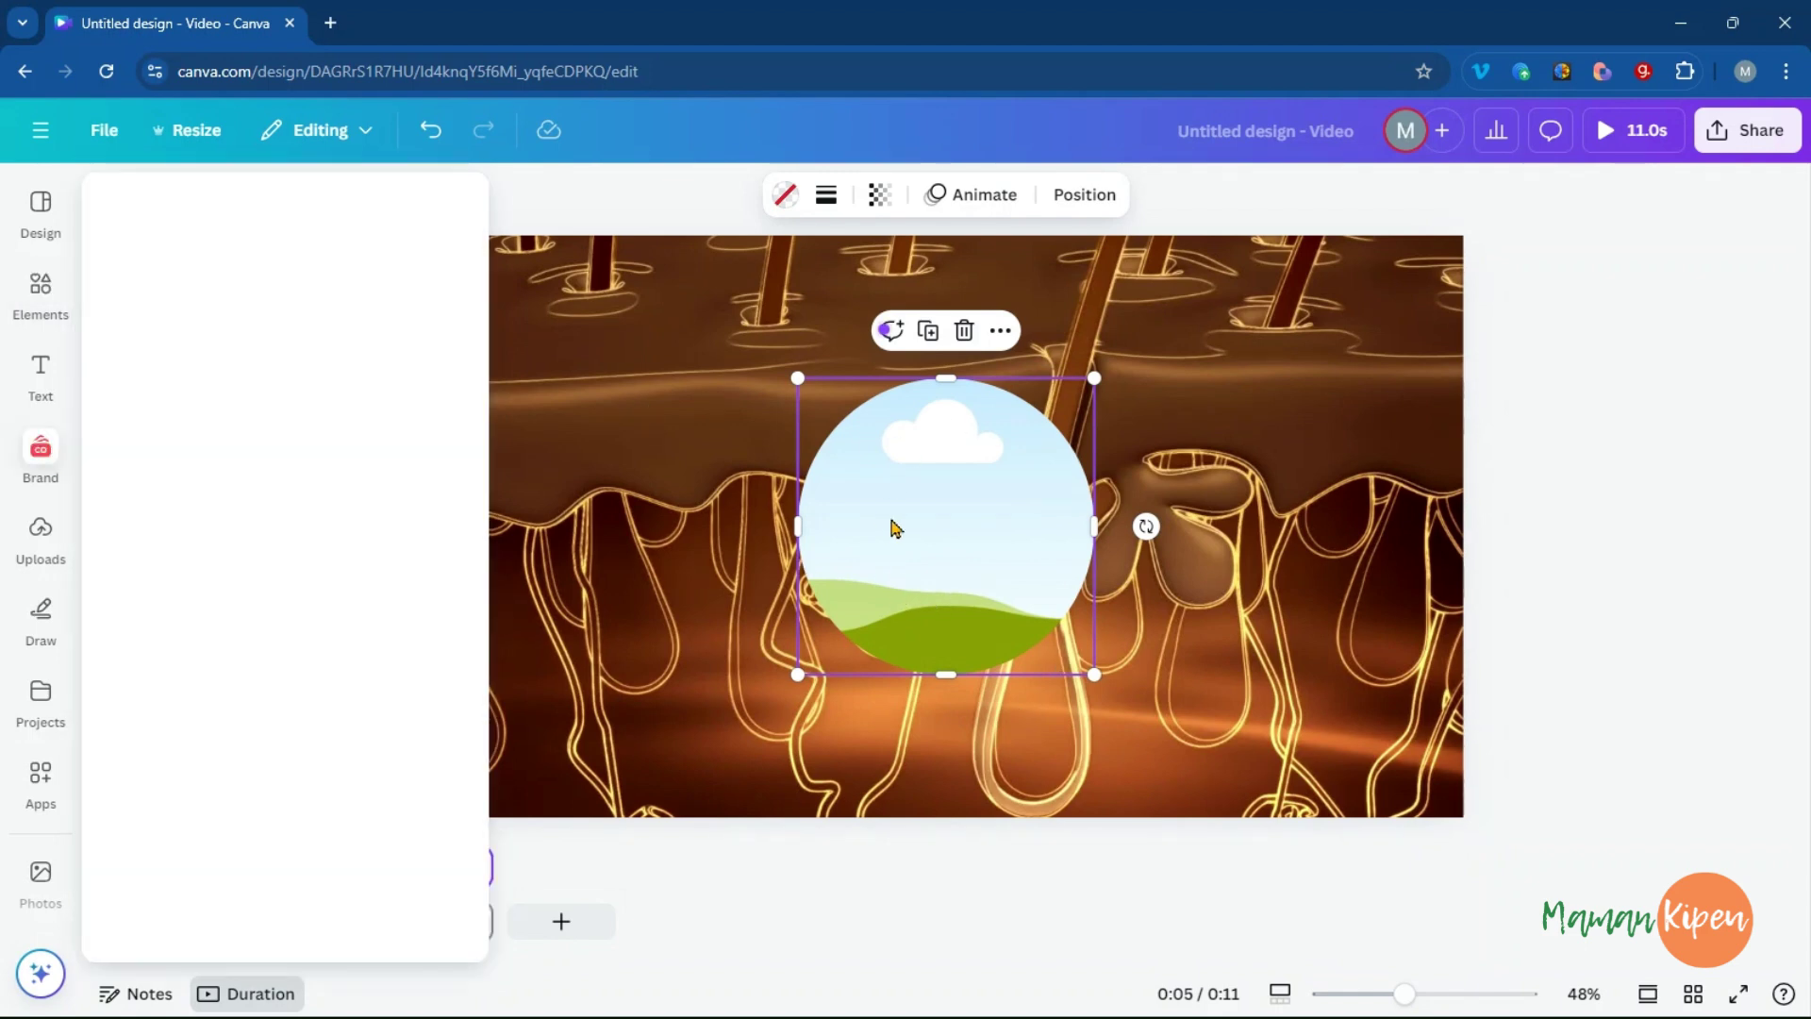
pyautogui.moveTo(950, 530); pyautogui.dragTo(647, 460)
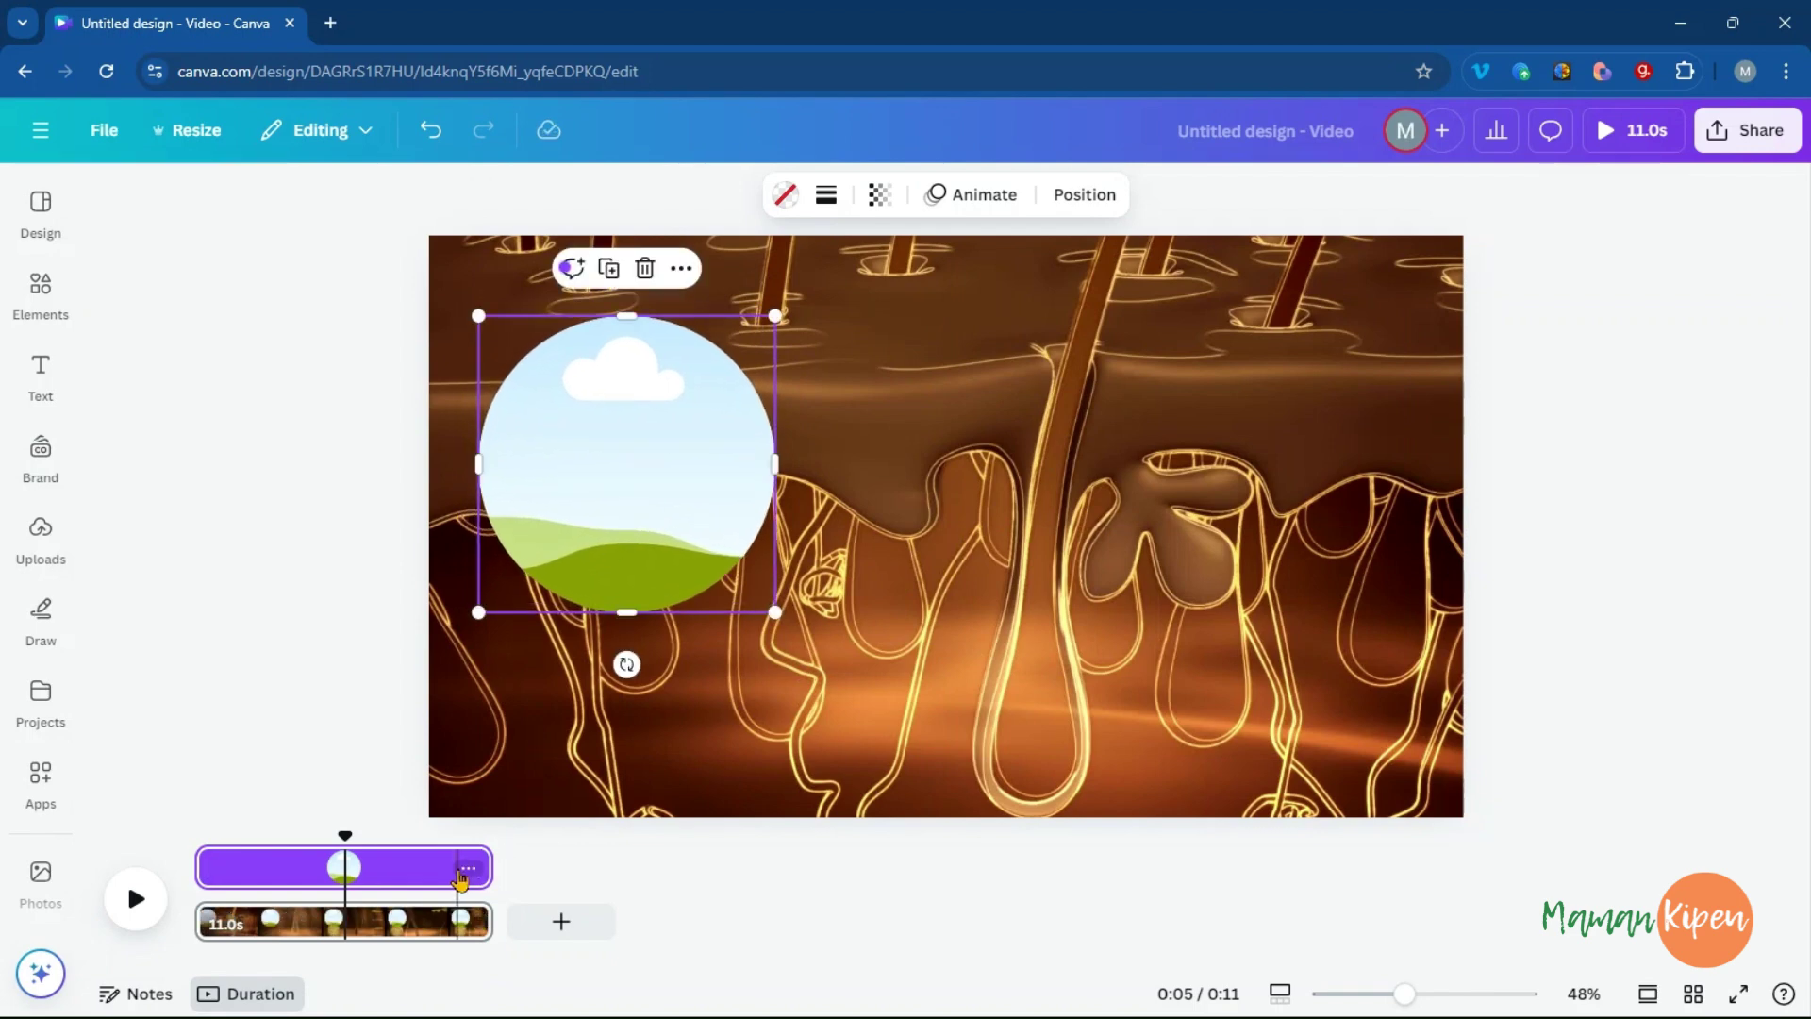
# - Shorten the circle frame's timing to about half the page's duration, starting at about 5 seconds
pyautogui.moveTo(208, 861); pyautogui.dragTo(355, 853)
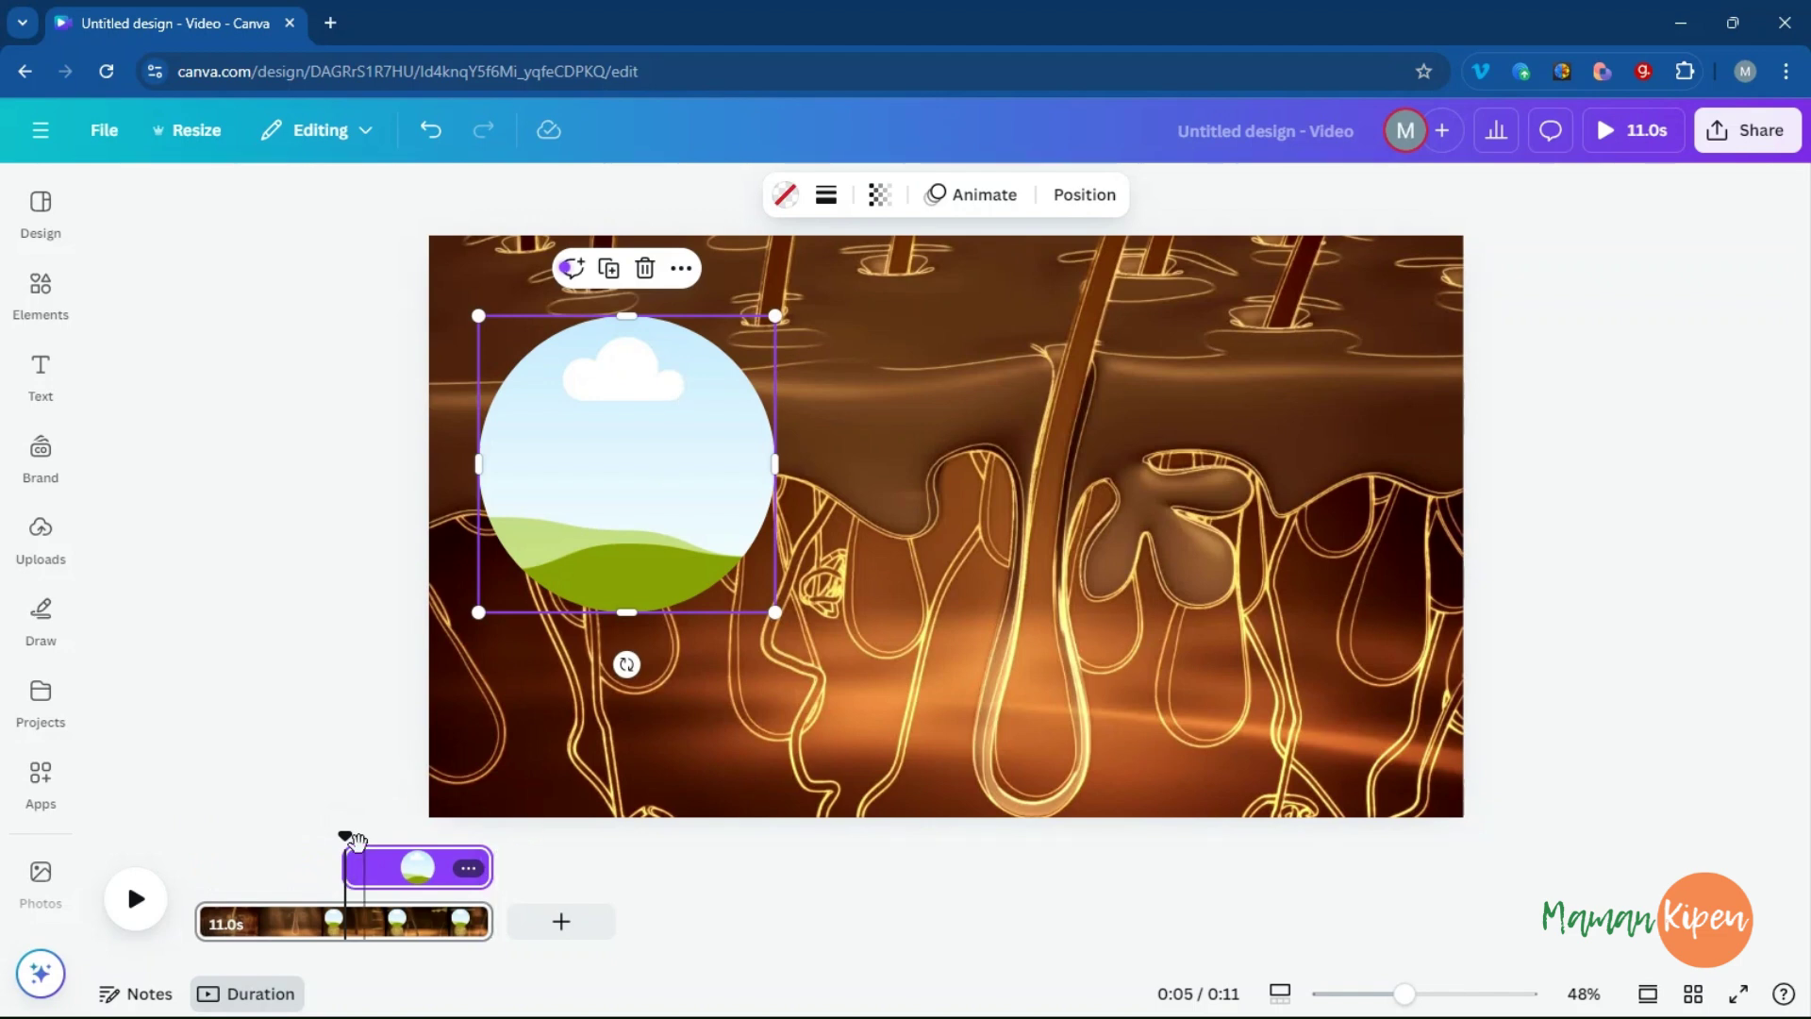
pyautogui.moveTo(345, 837); pyautogui.dragTo(337, 837)
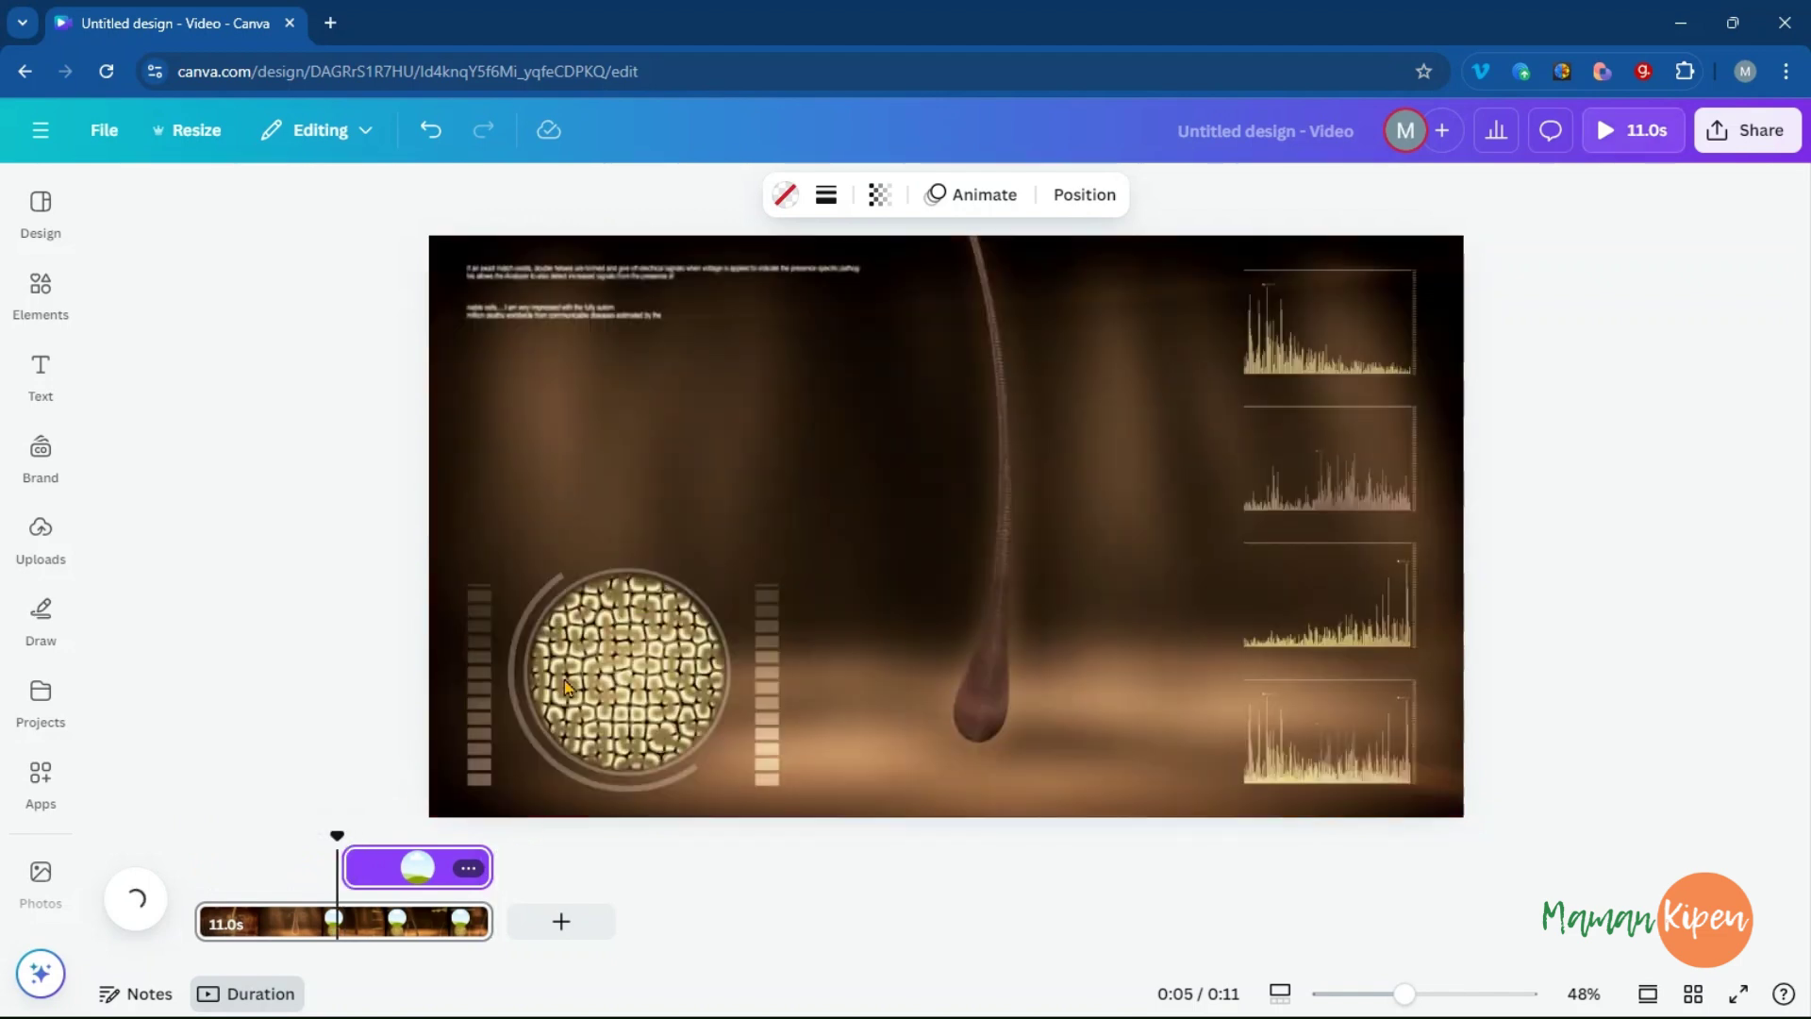
pyautogui.moveTo(423, 882); pyautogui.dragTo(416, 880)
# - Move the circle frame down the left half of the page and enlarge it to about 70% of the page height
pyautogui.moveTo(639, 429); pyautogui.dragTo(619, 603)
pyautogui.moveTo(751, 497); pyautogui.dragTo(678, 577)
pyautogui.moveTo(622, 681); pyautogui.dragTo(635, 651)
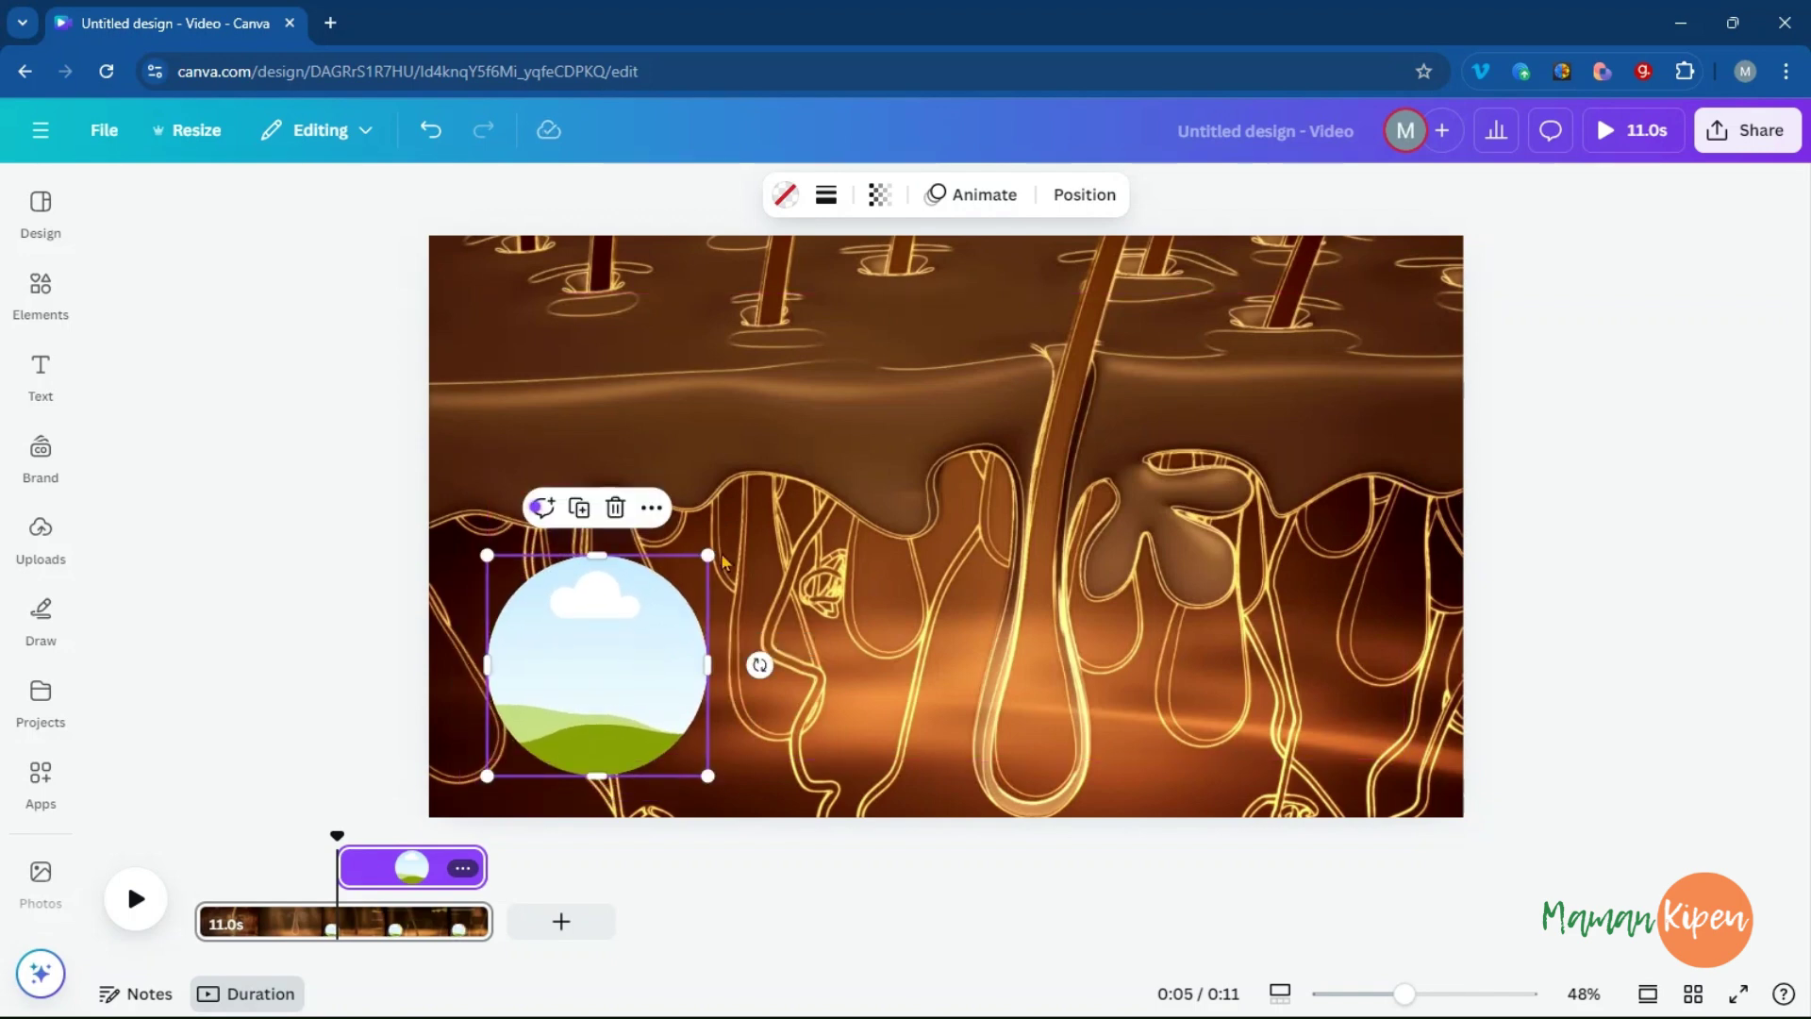
pyautogui.moveTo(706, 551)
pyautogui.mouseDown()
pyautogui.moveTo(937, 397)
pyautogui.moveTo(869, 468)
pyautogui.moveTo(949, 387)
pyautogui.moveTo(736, 552)
pyautogui.mouseUp()
# - Fill the circle frame with the recently used 5-second pore video
pyautogui.click(42, 294)
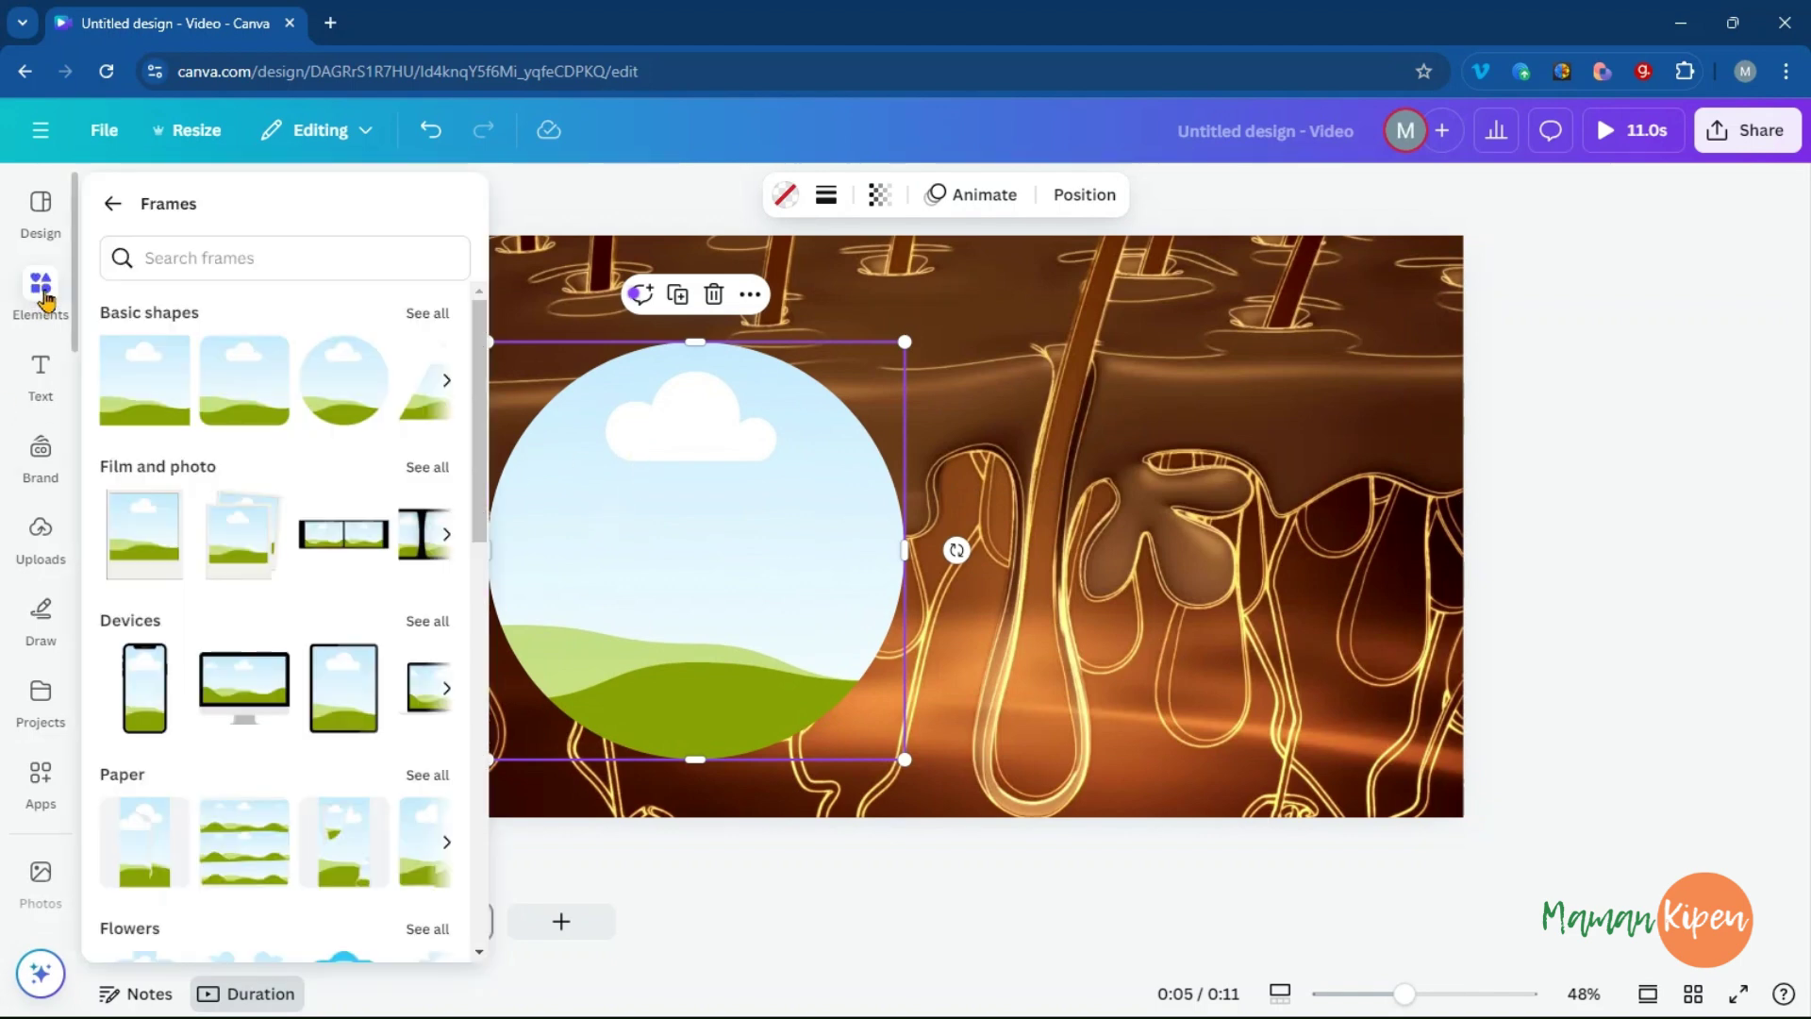
pyautogui.click(112, 195)
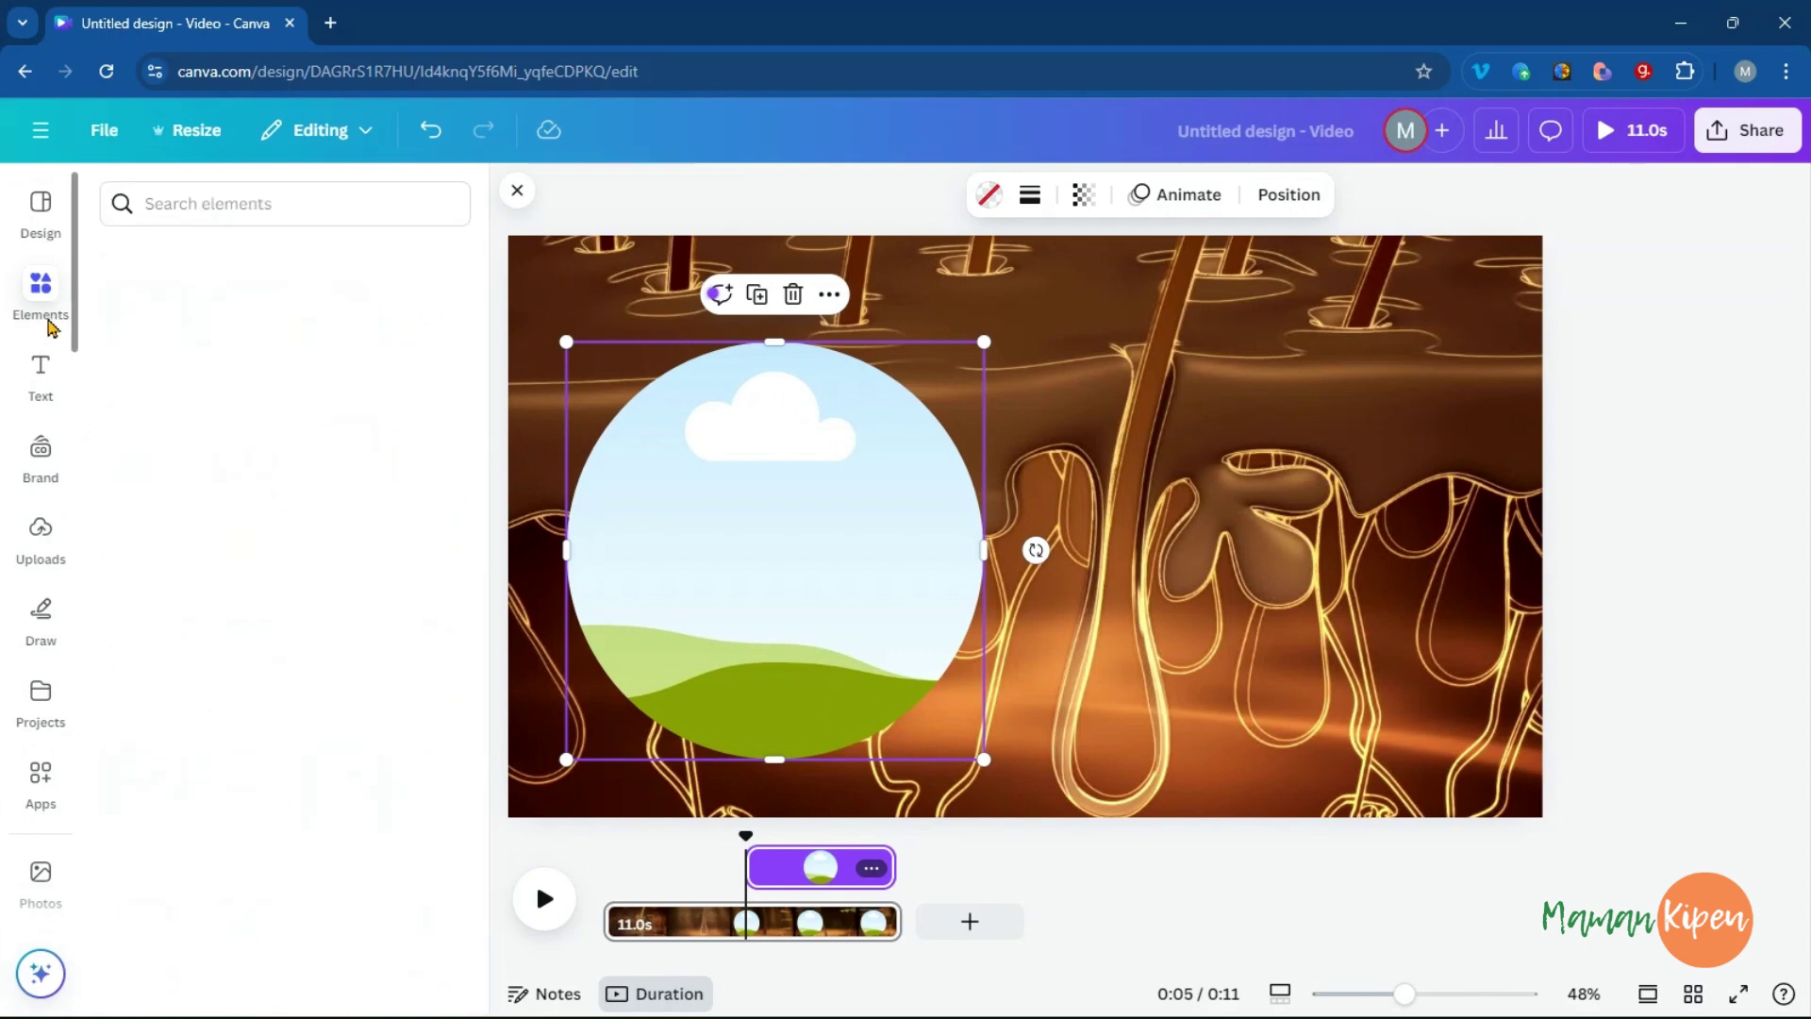
pyautogui.moveTo(405, 345); pyautogui.dragTo(760, 502)
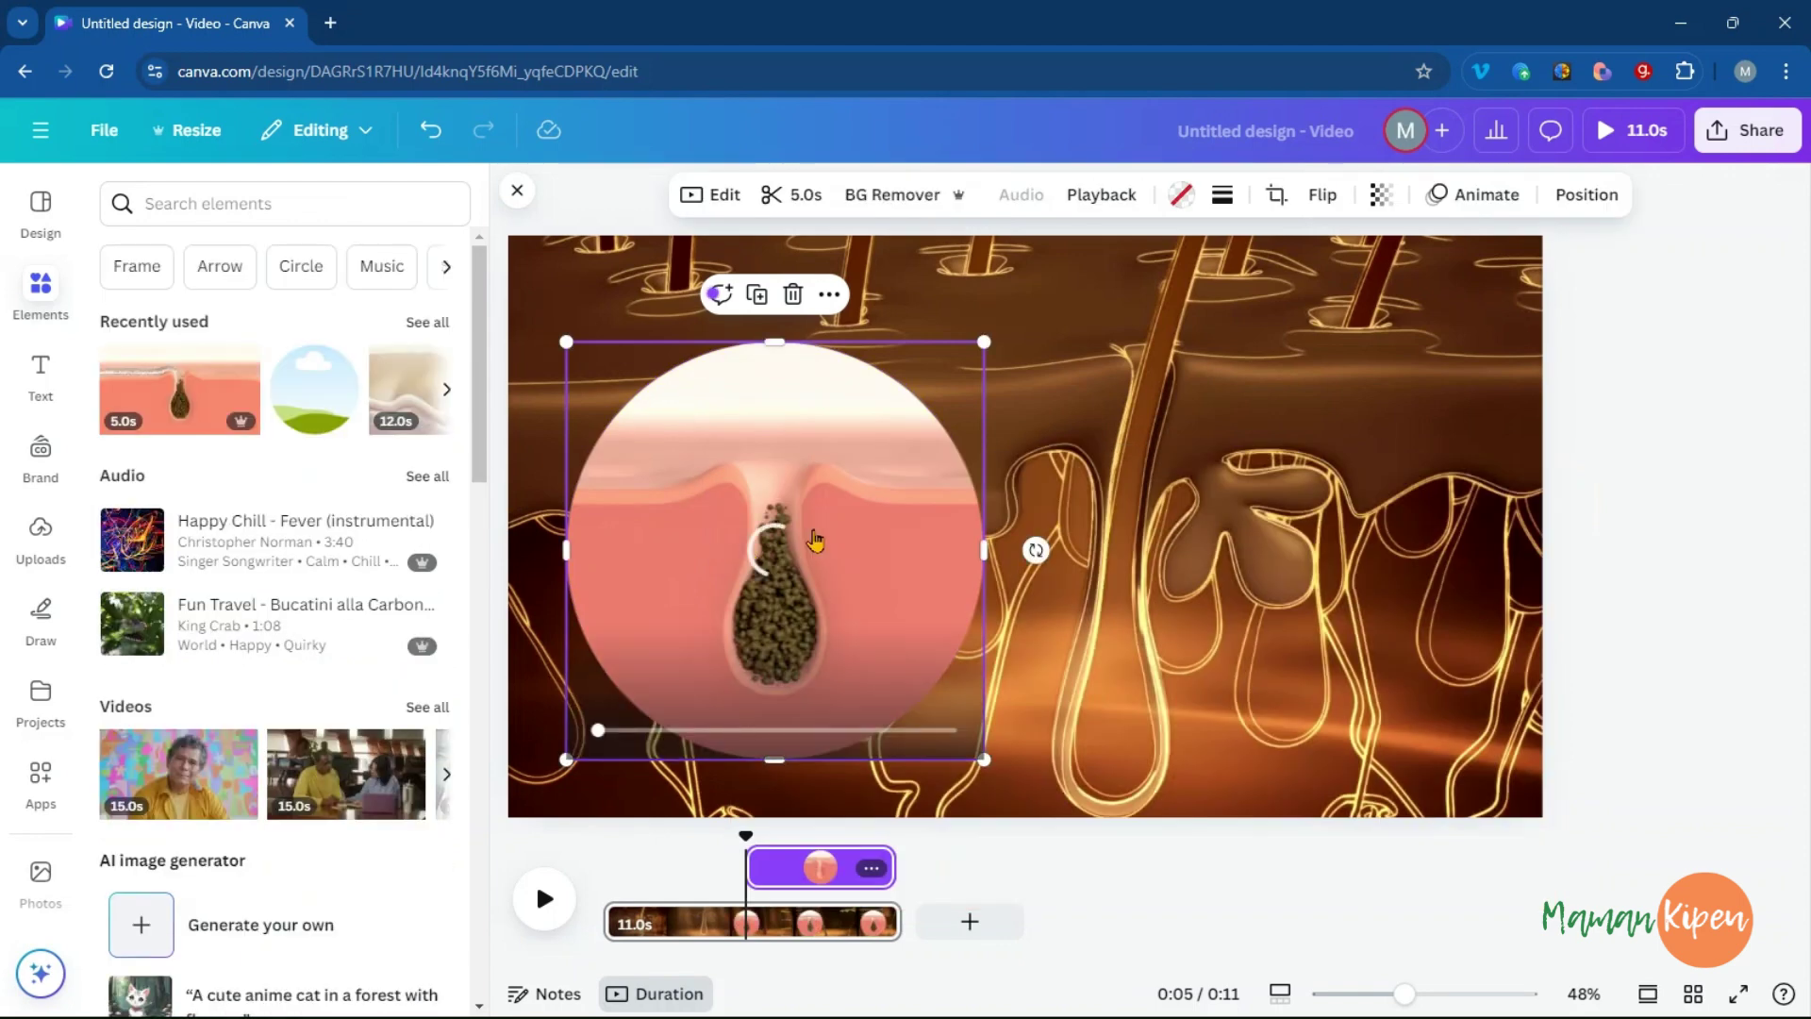
pyautogui.click(1279, 670)
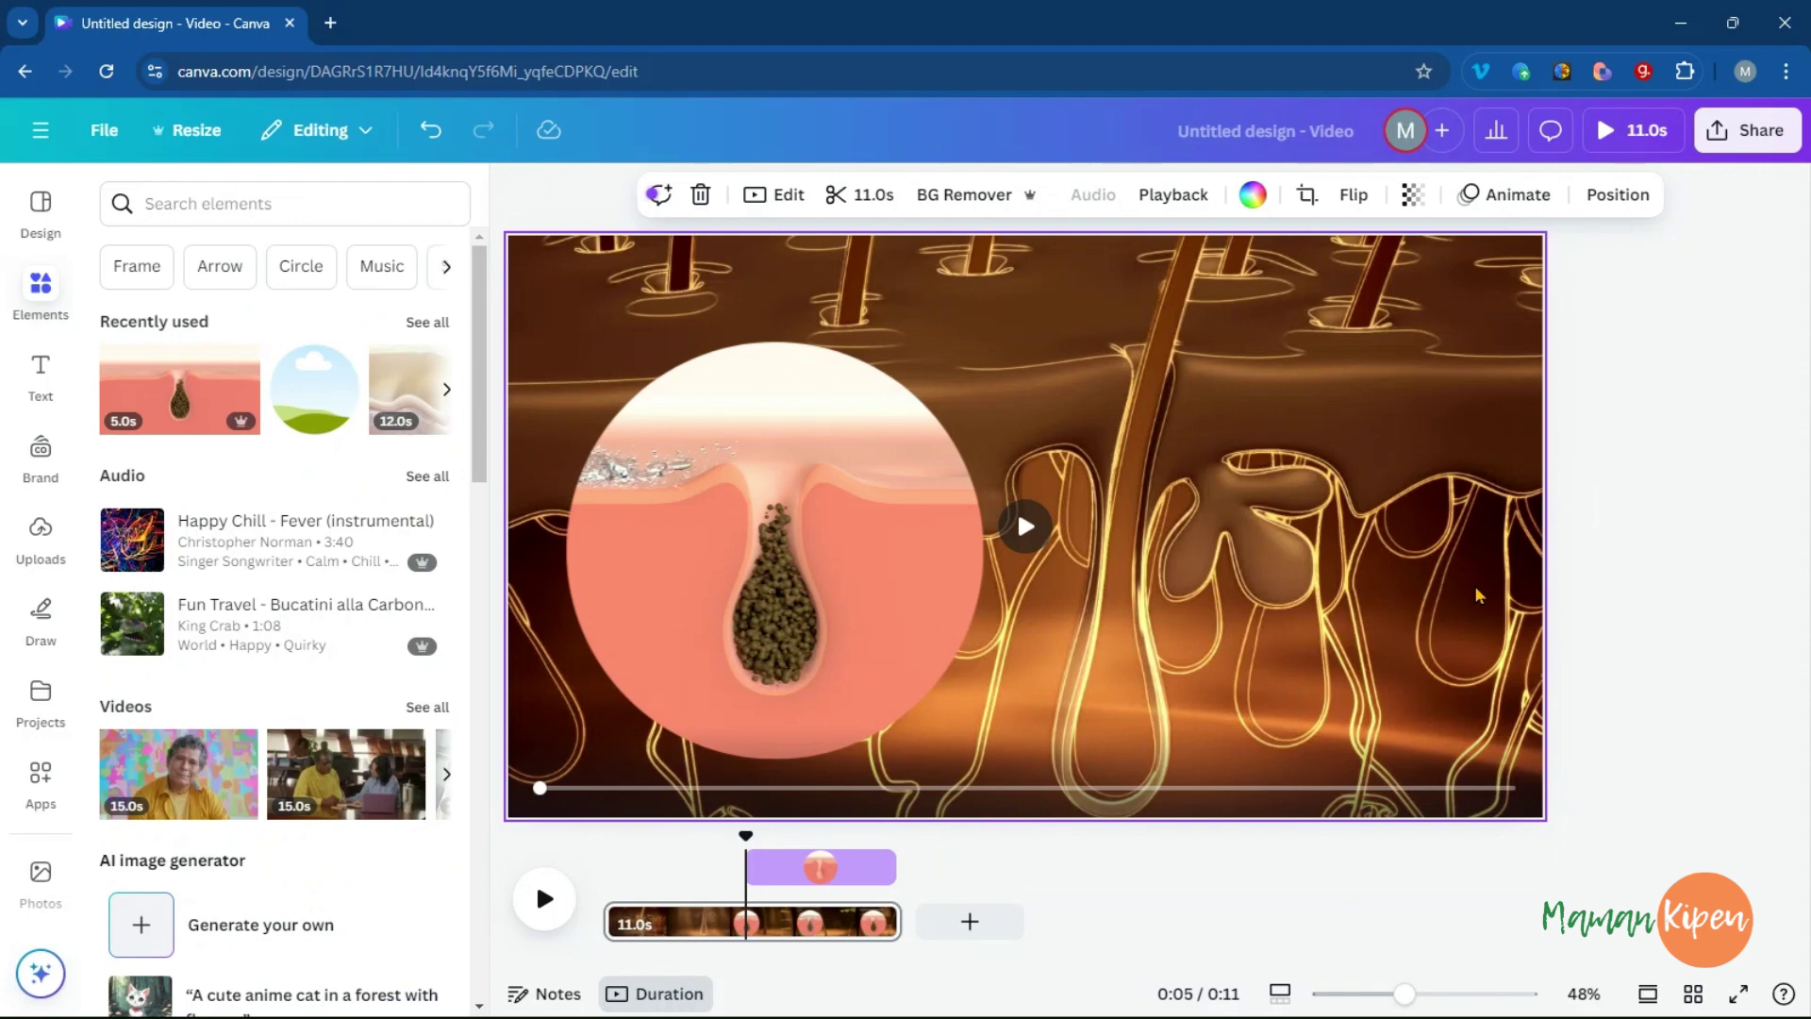
# - Trim the framed pore video to 2.9 seconds, then shrink it slightly and place it in the upper left of the page
pyautogui.click(888, 870)
pyautogui.moveTo(889, 872); pyautogui.dragTo(817, 863)
pyautogui.moveTo(861, 487); pyautogui.dragTo(824, 519)
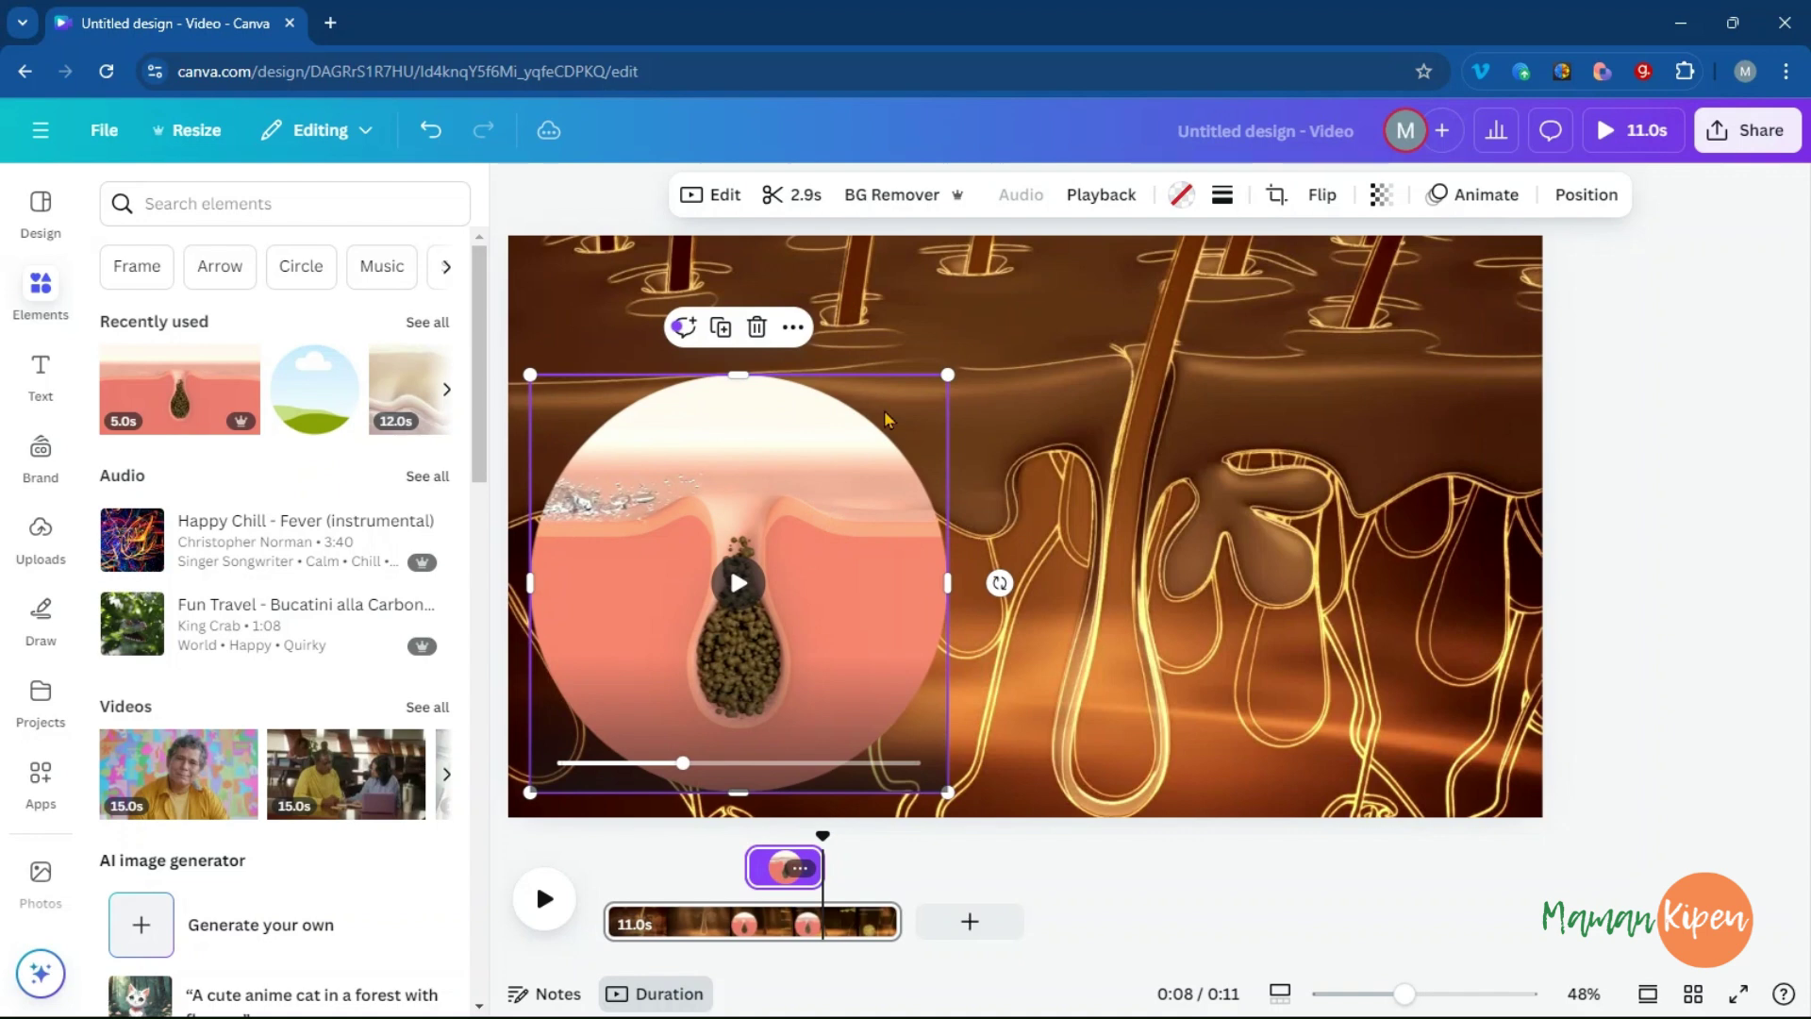
pyautogui.moveTo(948, 375); pyautogui.dragTo(903, 427)
pyautogui.moveTo(785, 580); pyautogui.dragTo(806, 444)
pyautogui.click(1281, 573)
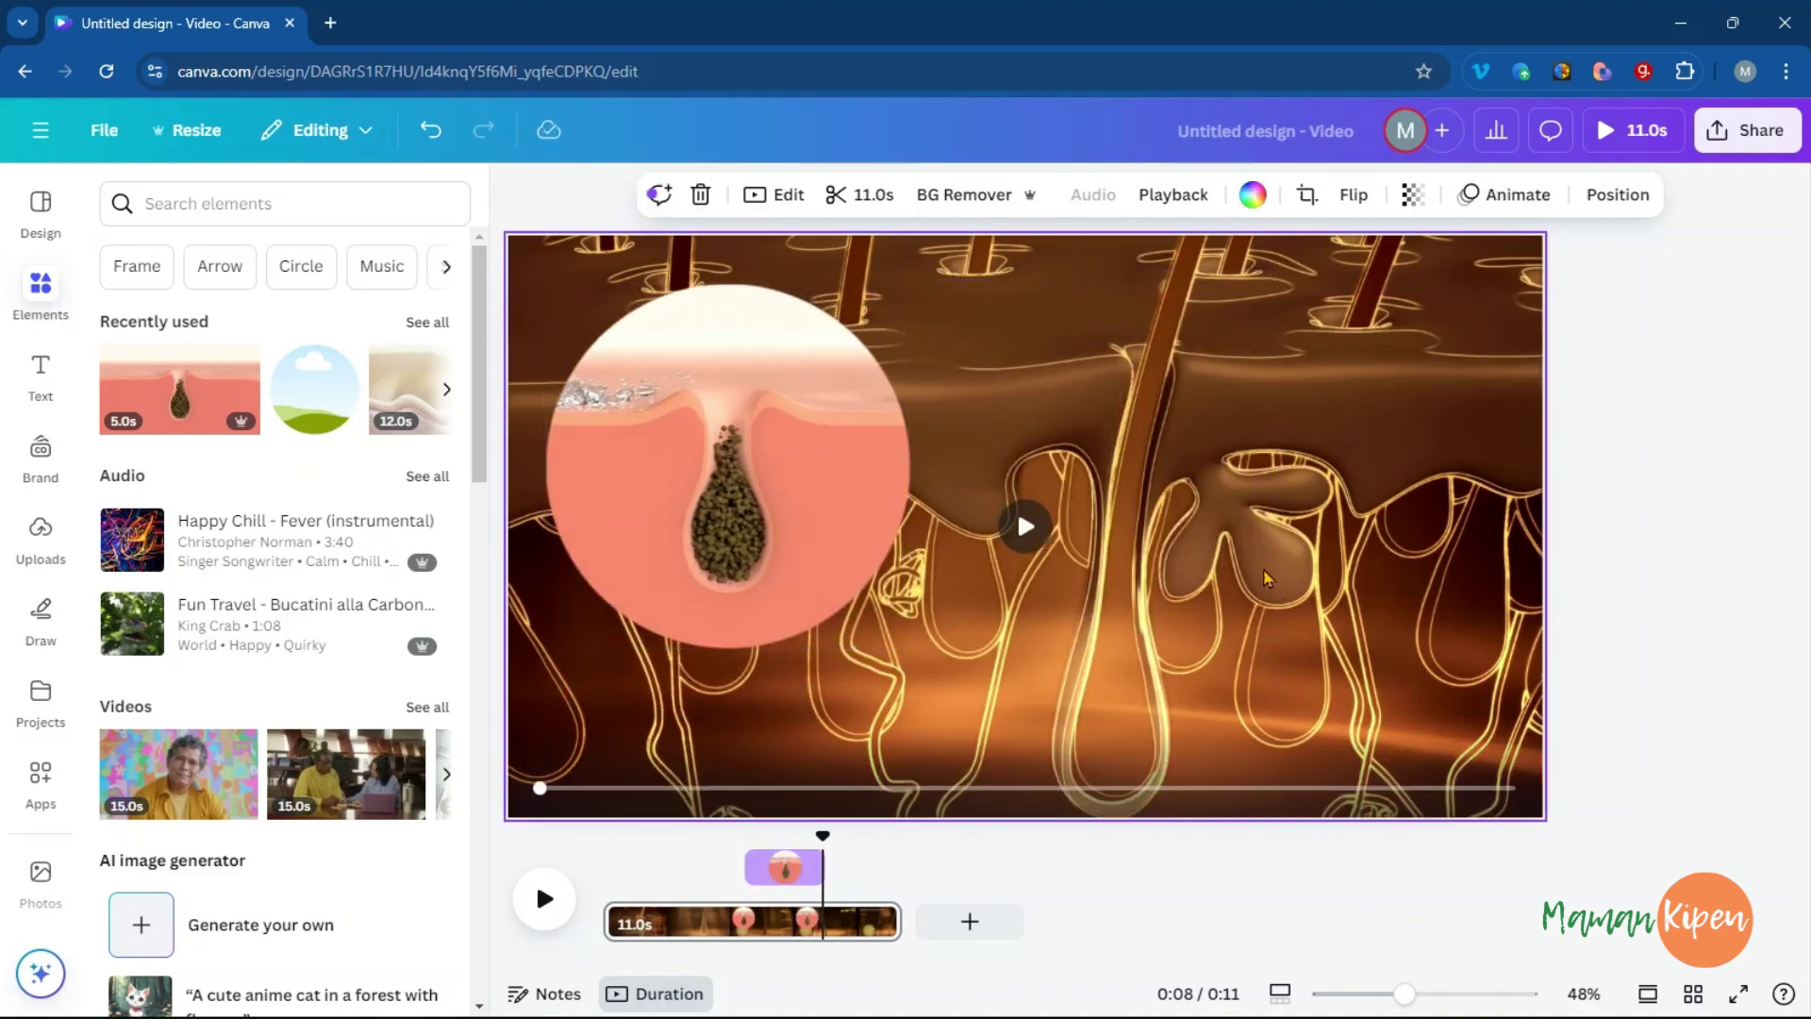